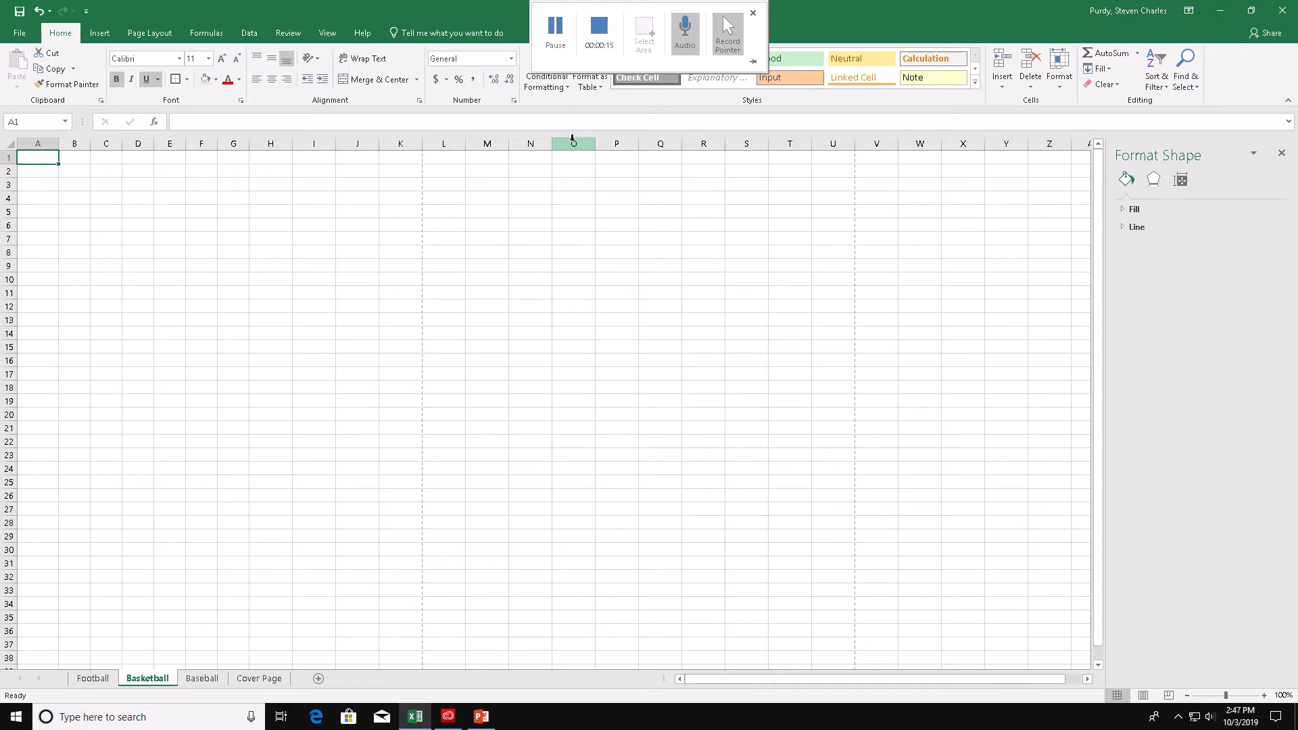
left_click(554, 27)
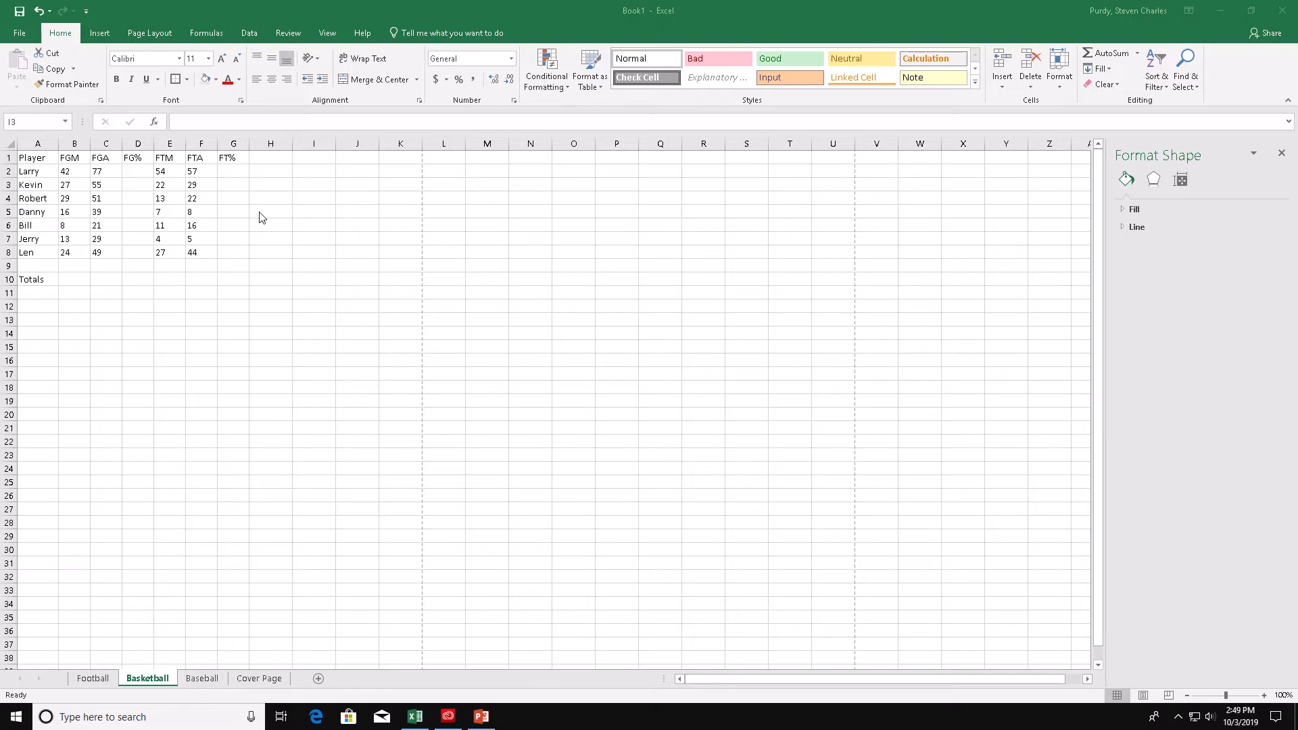
- Make the header row A1:G1 and the Totals row A10:G10 bold and underlined
left_click(35, 158)
left_click_drag(35, 158, 230, 158)
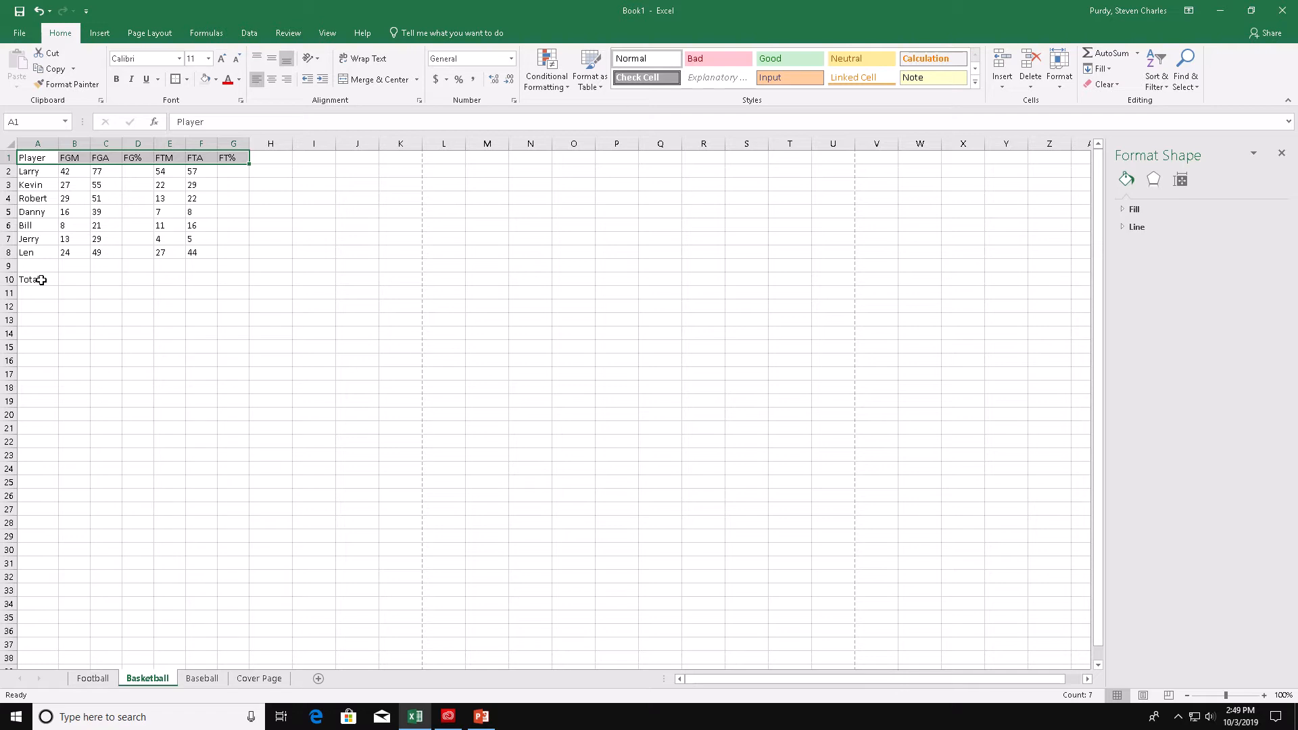
left_click_drag(41, 280, 233, 277)
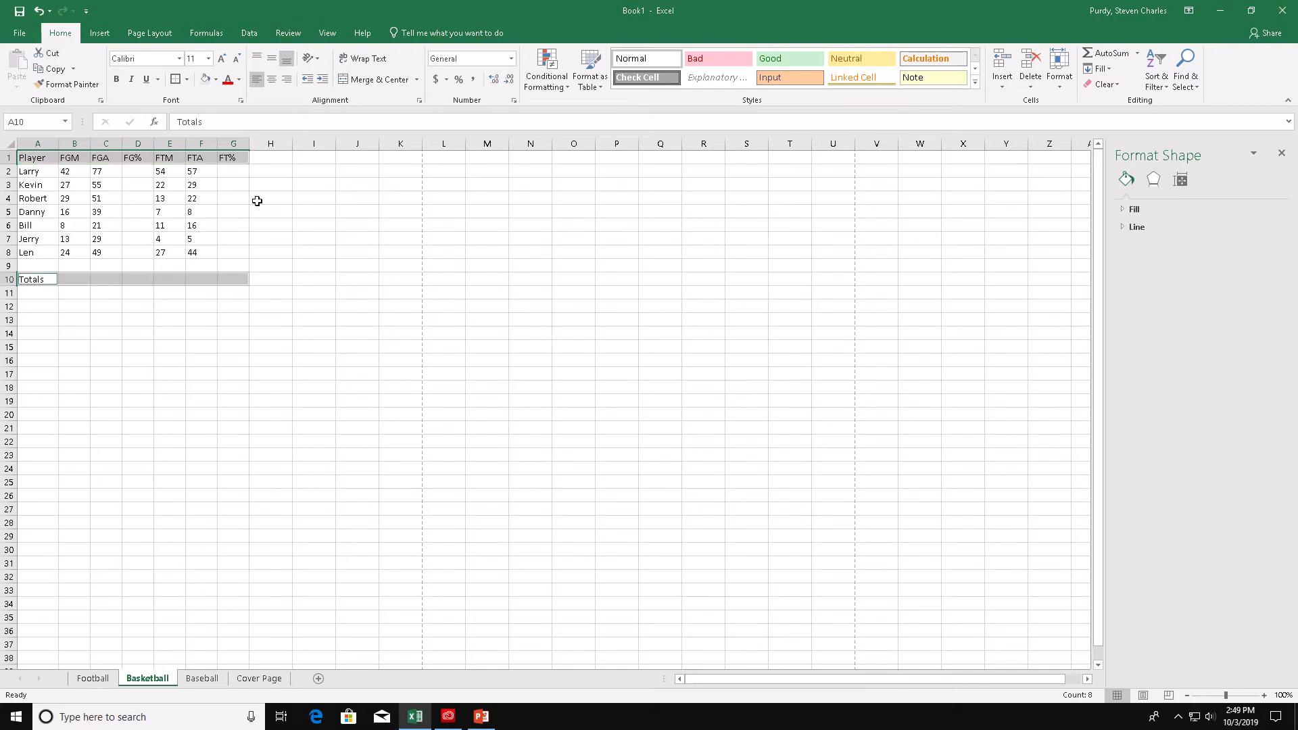
left_click(121, 83)
left_click(147, 79)
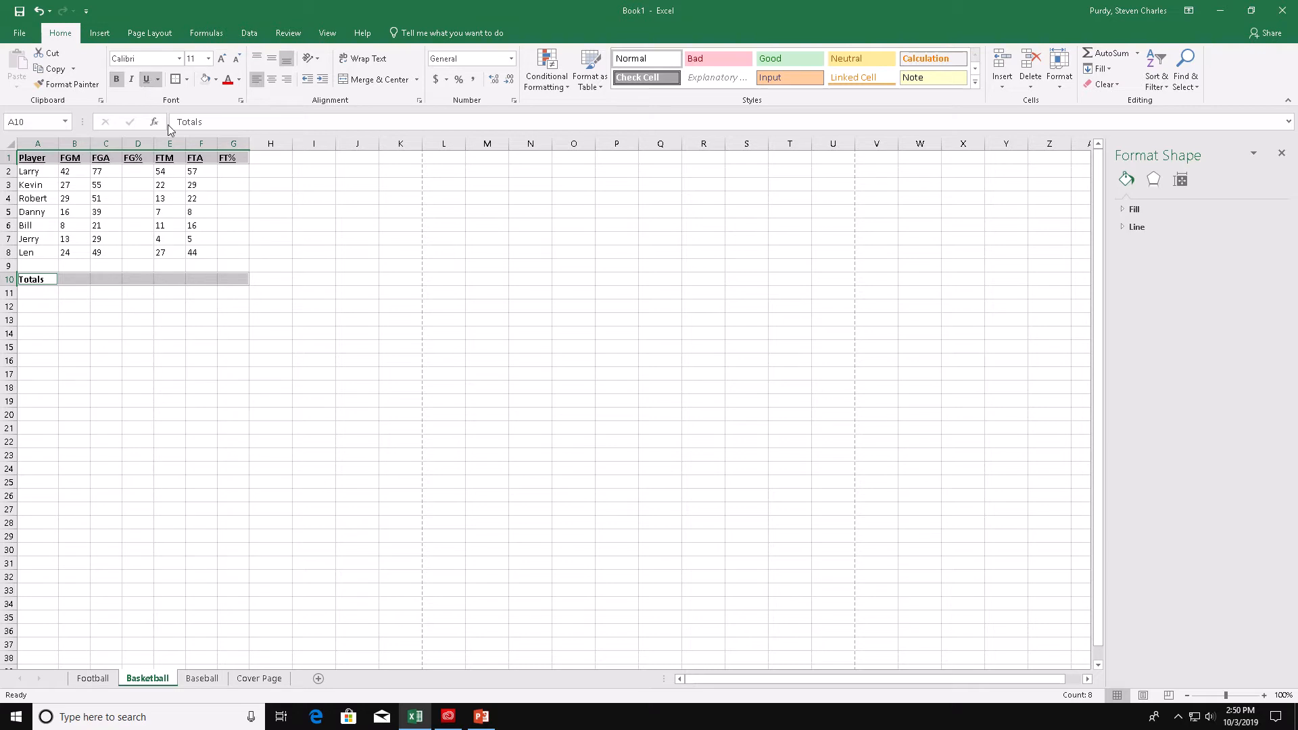
- Set the width of column A to 8 through the Column Width dialog
left_click(203, 180)
left_click(42, 145)
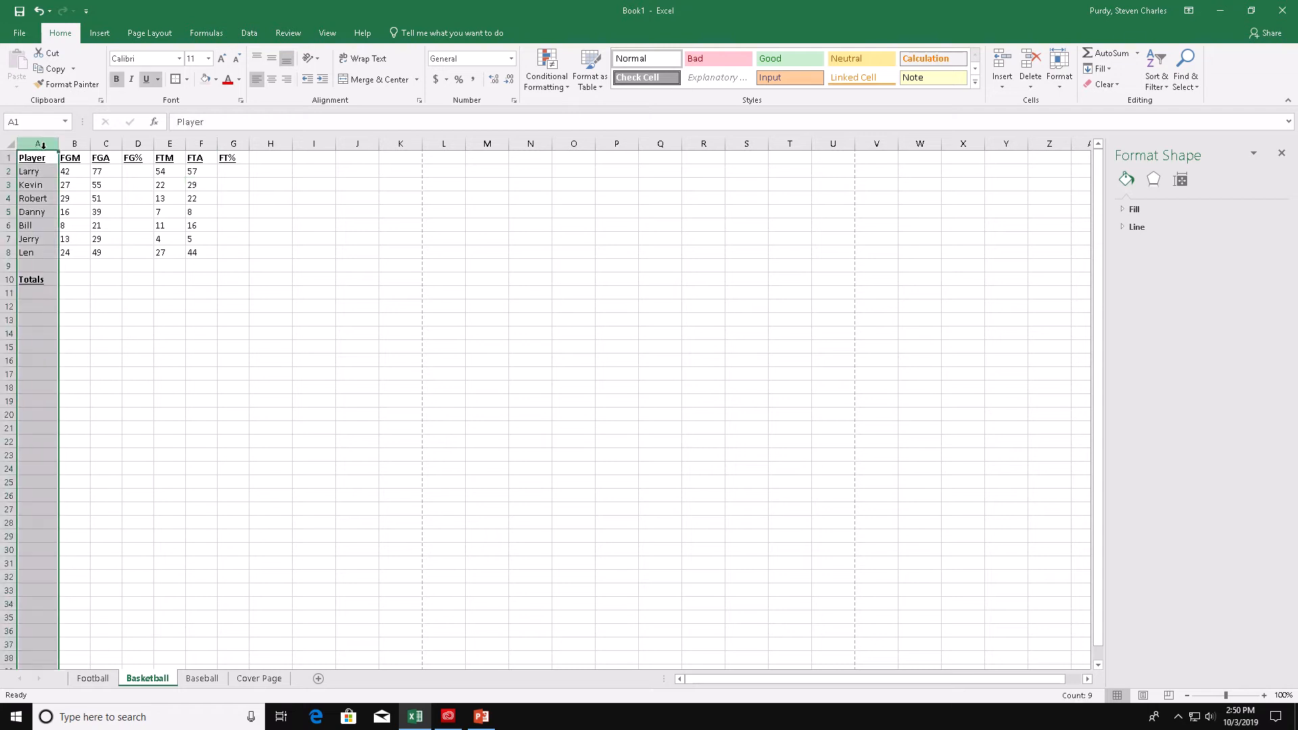
left_click(1059, 73)
left_click(1074, 150)
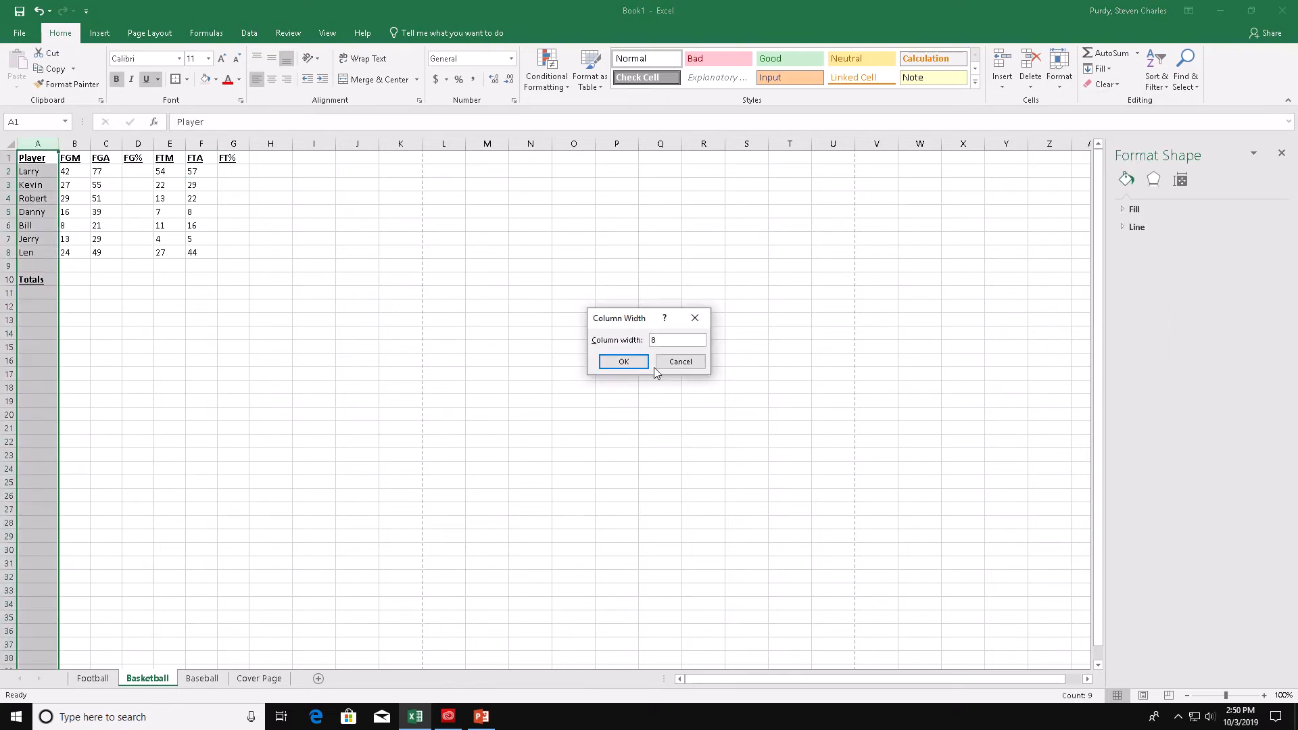
left_click(624, 361)
- Set the width of columns B through G to 8 through the Column Width dialog
left_click_drag(68, 144, 233, 144)
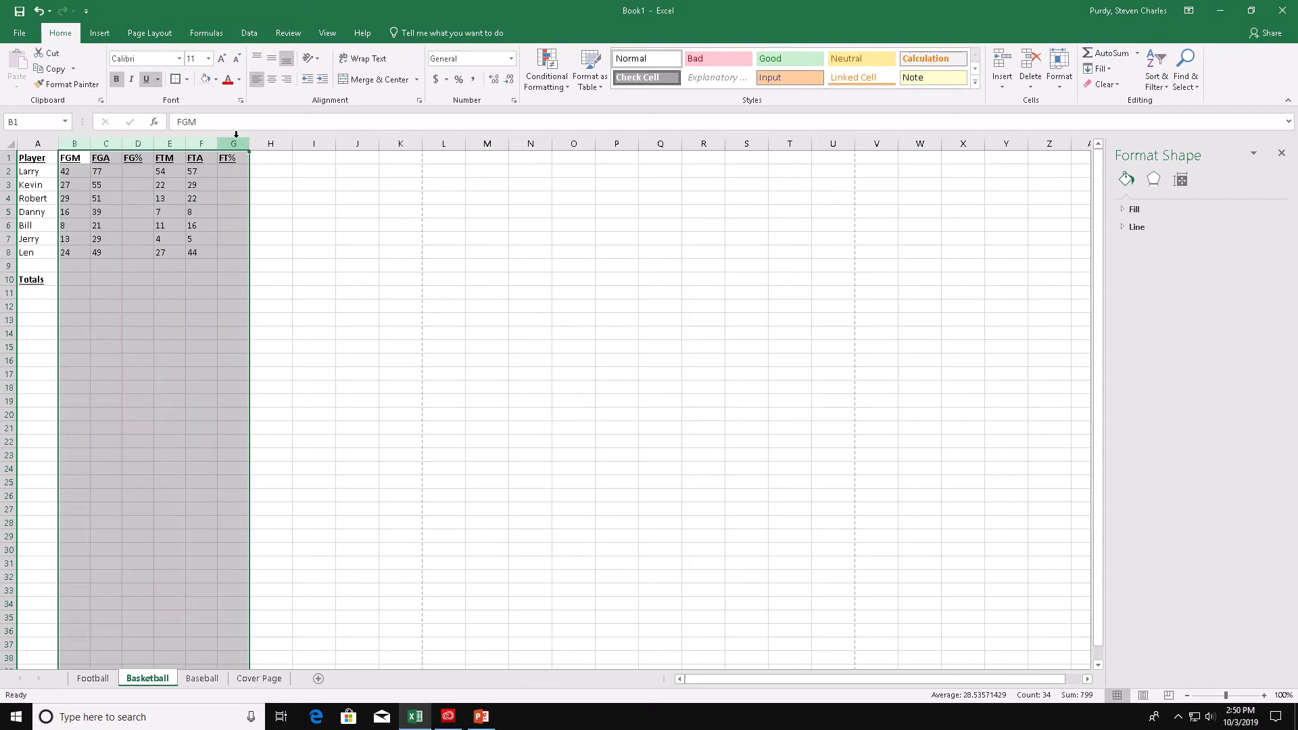
left_click(1059, 73)
left_click(1095, 150)
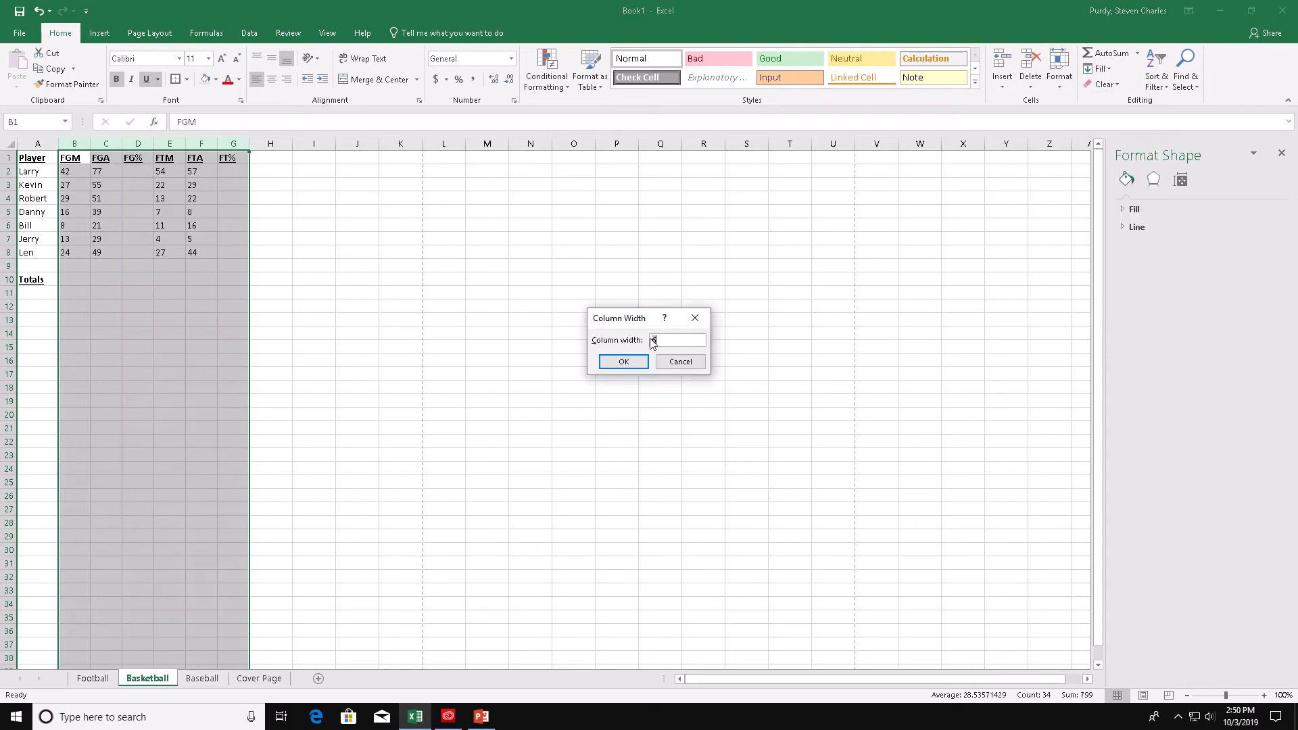
left_click(623, 362)
- Center the contents of the stats block B1 to G8
left_click(84, 275)
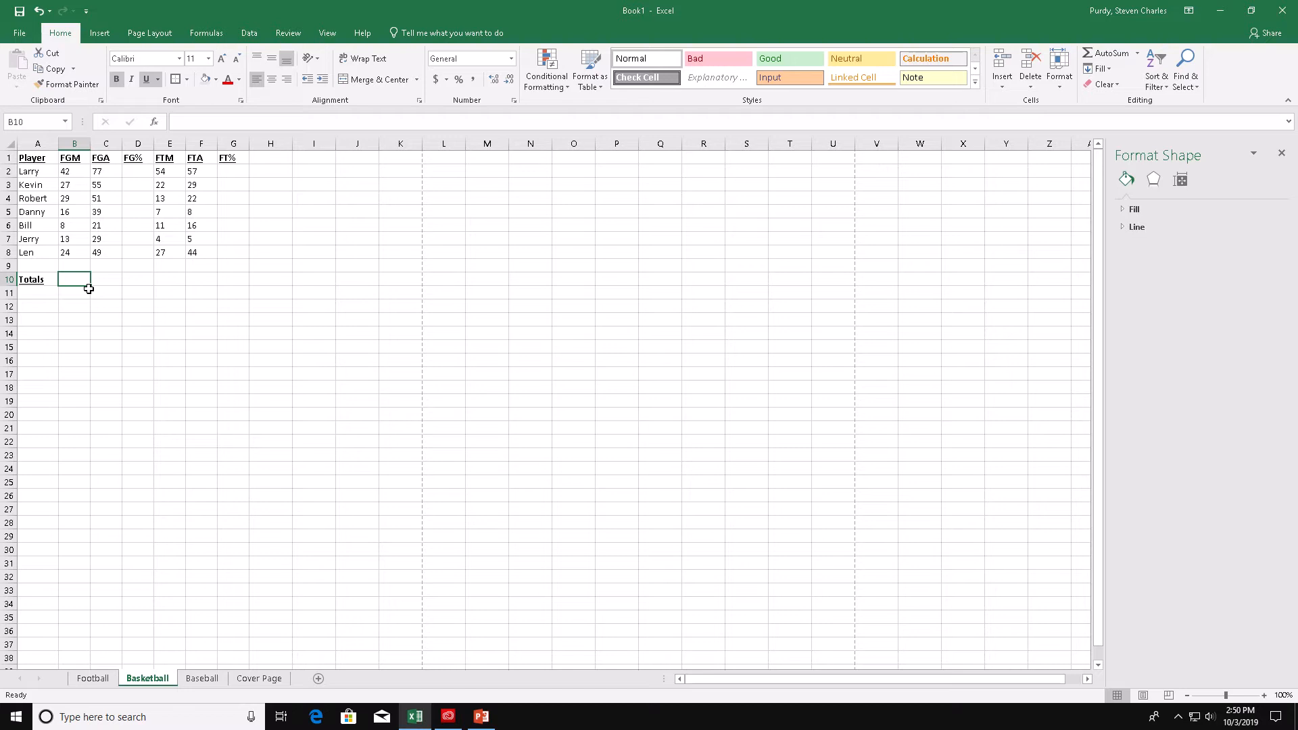
left_click(80, 157)
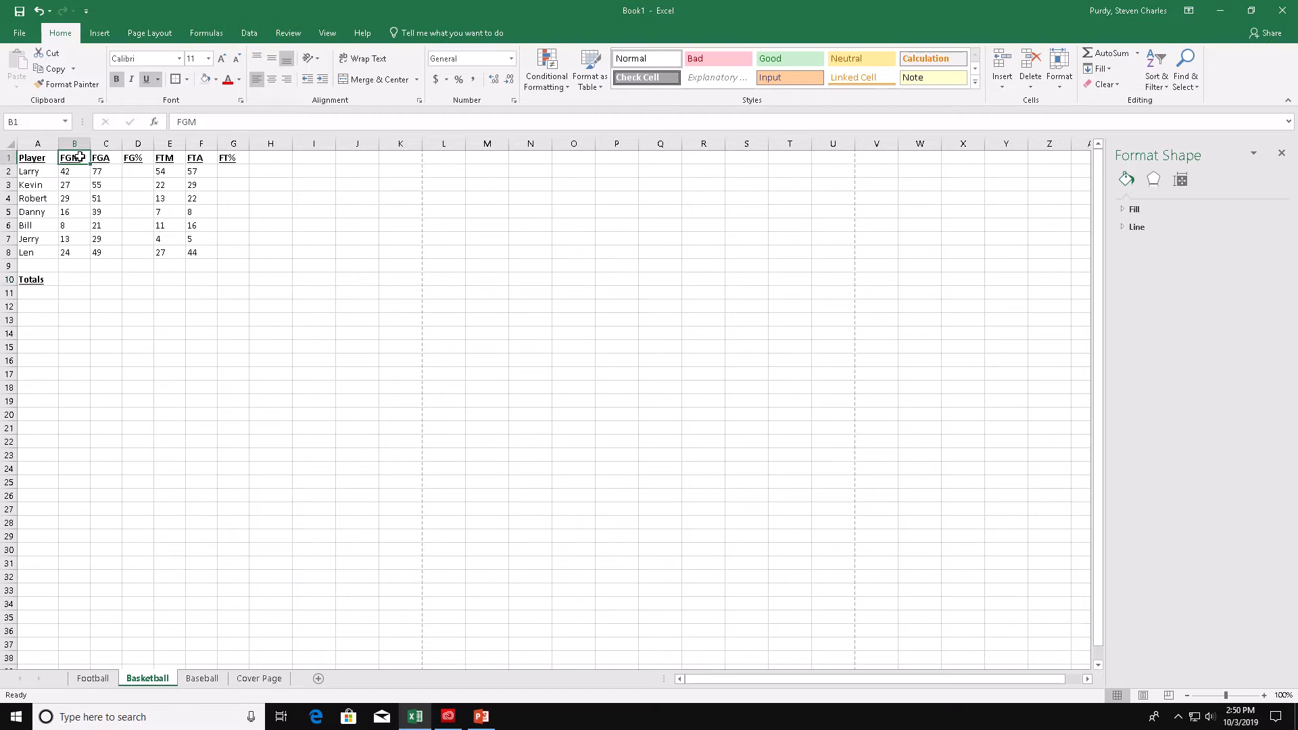
left_click_drag(80, 157, 230, 258)
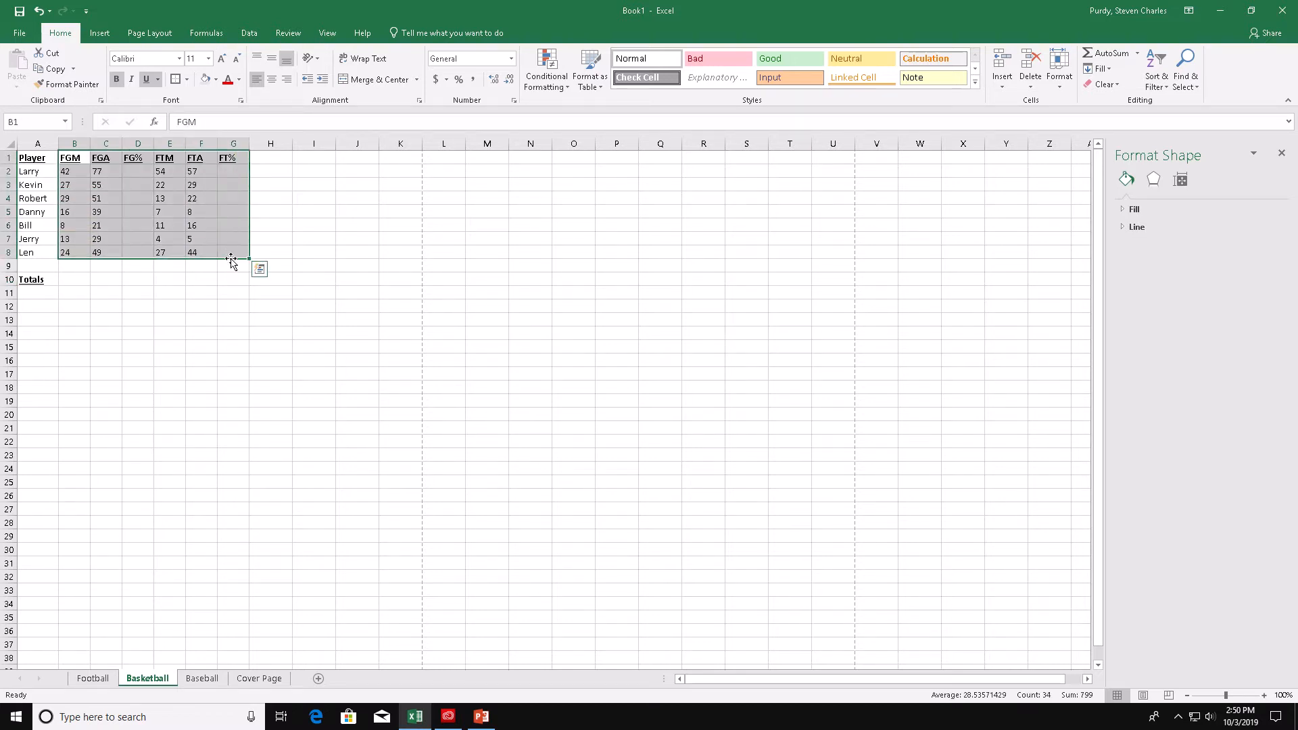
left_click(272, 79)
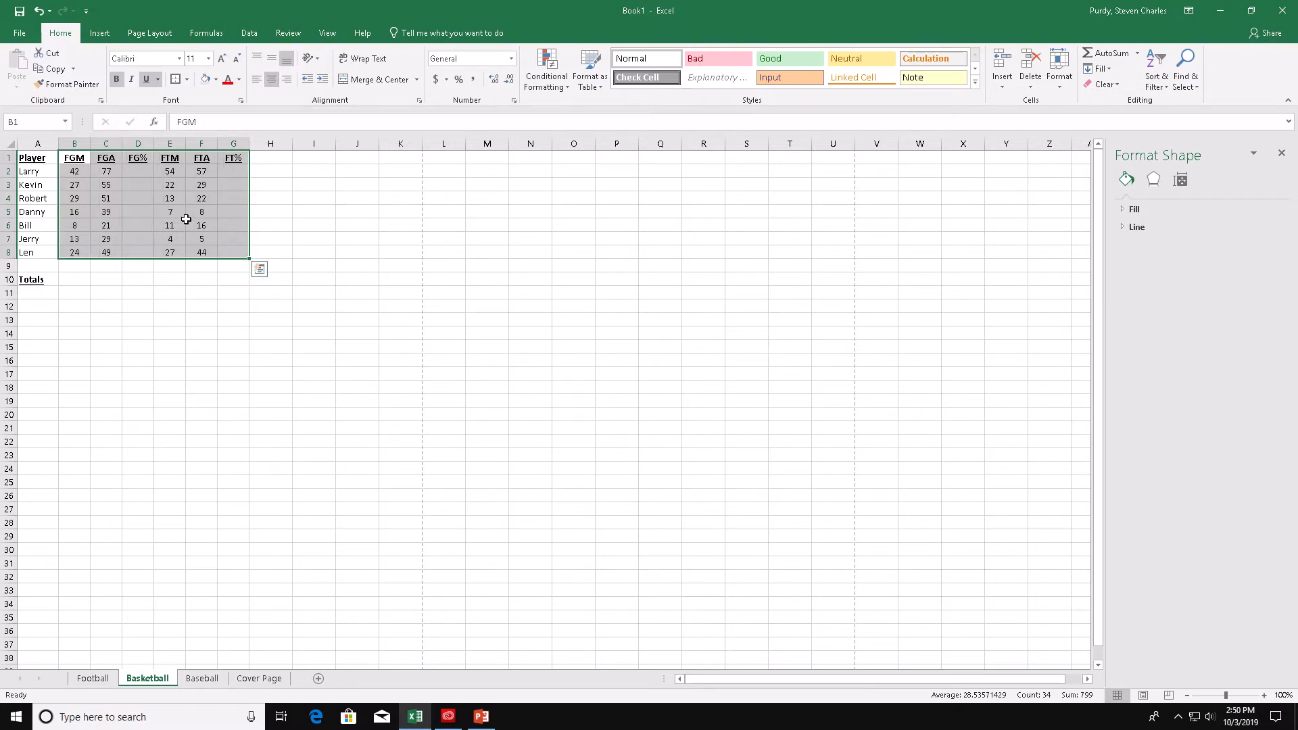
- Enter the formula =b2/c2 in D2 to compute Larry's field goal percentage
left_click(146, 169)
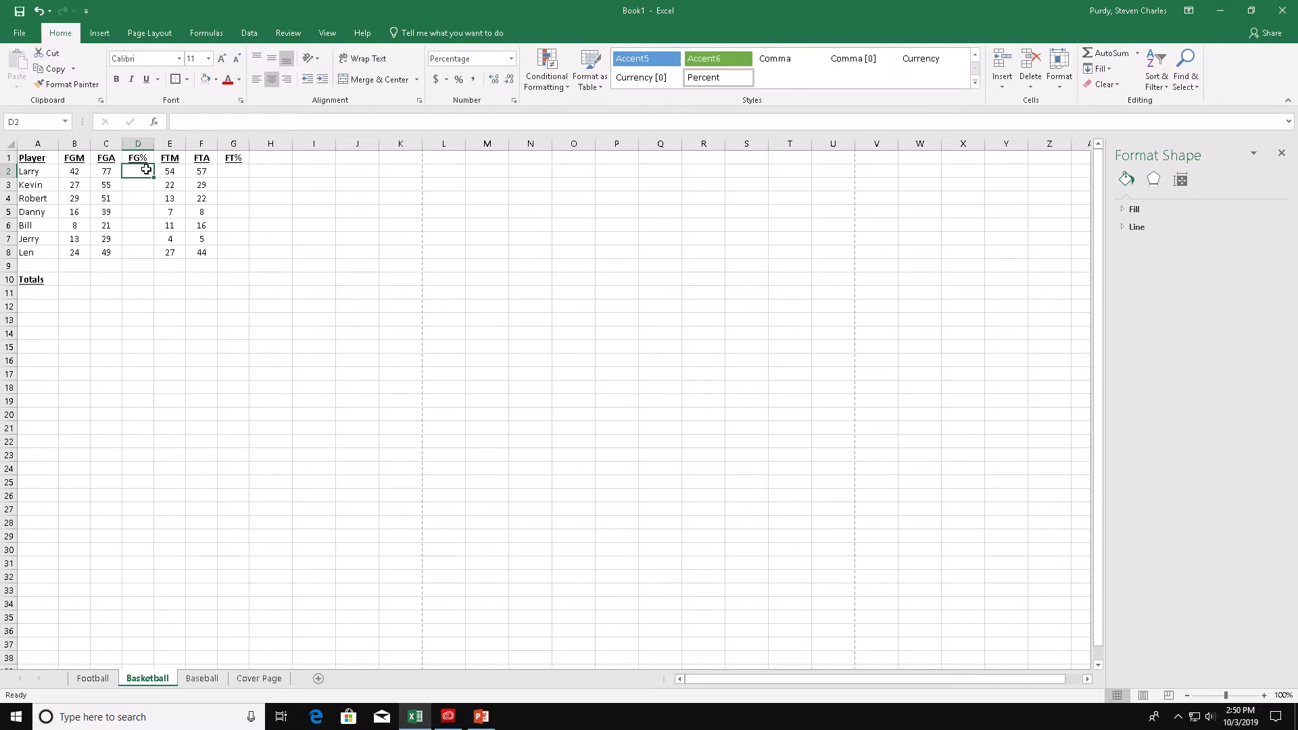
type("=b2/")
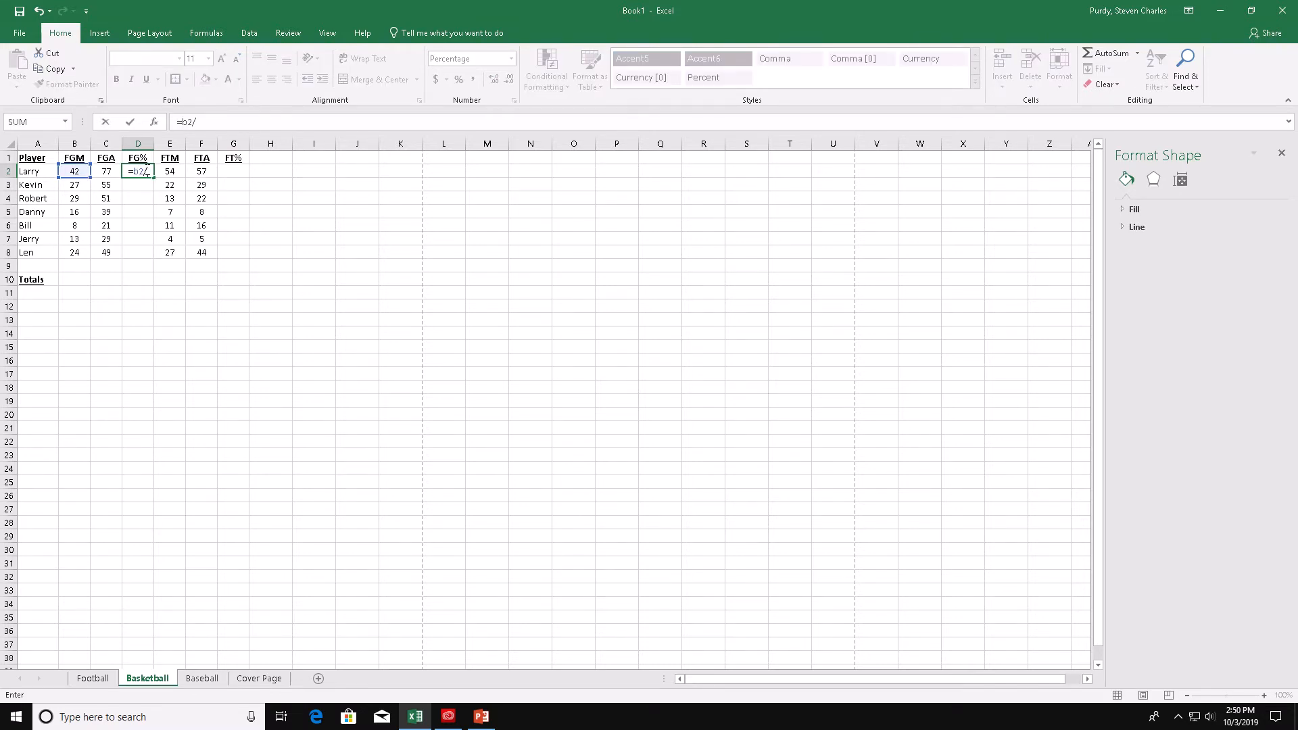
type("c2")
key("Return")
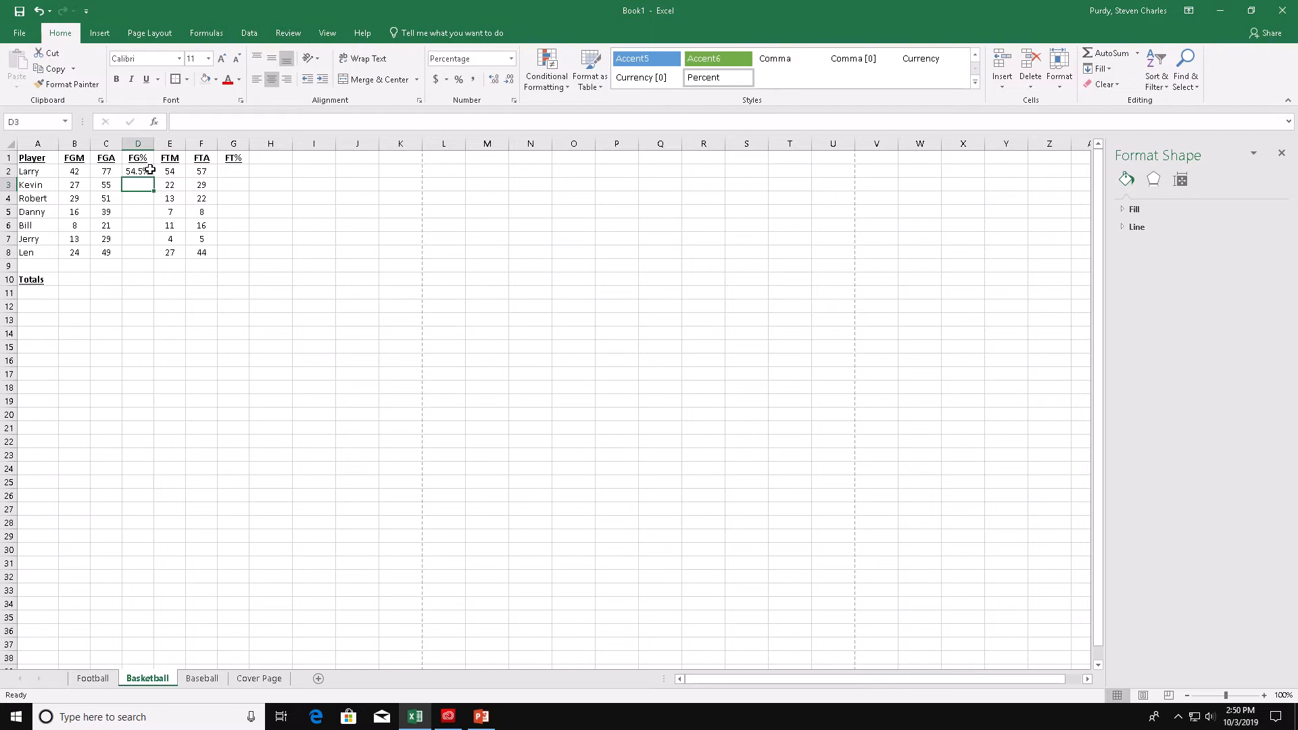
- Copy the FG% formula from D2 into G2 to compute the free throw percentage
left_click(142, 171)
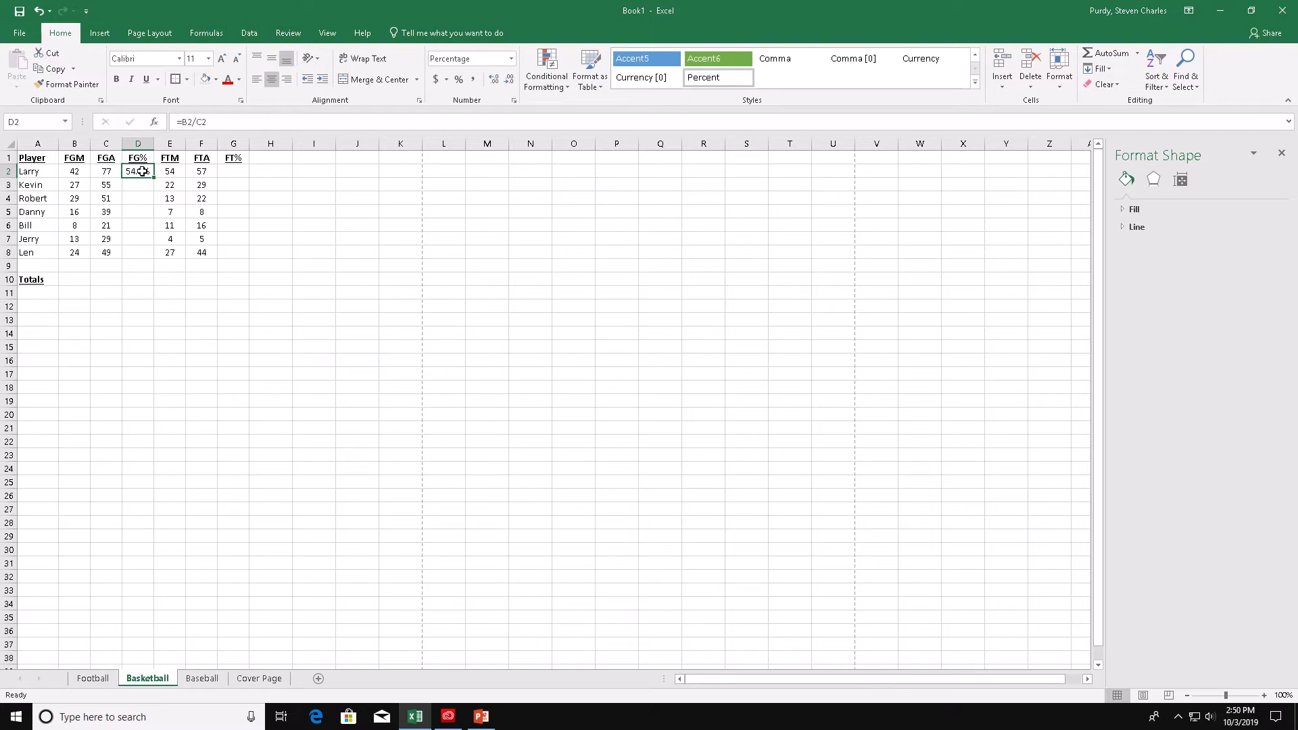
key("ctrl+c")
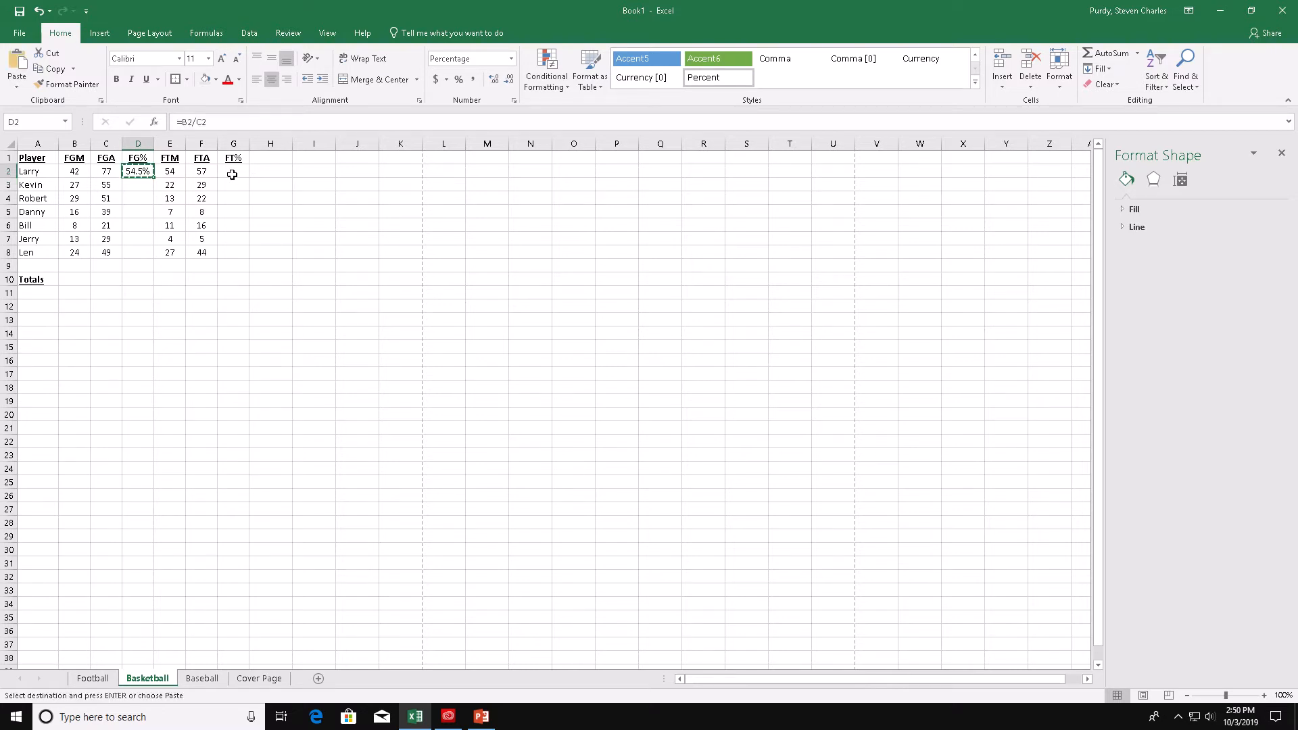
left_click(232, 175)
key("ctrl+v")
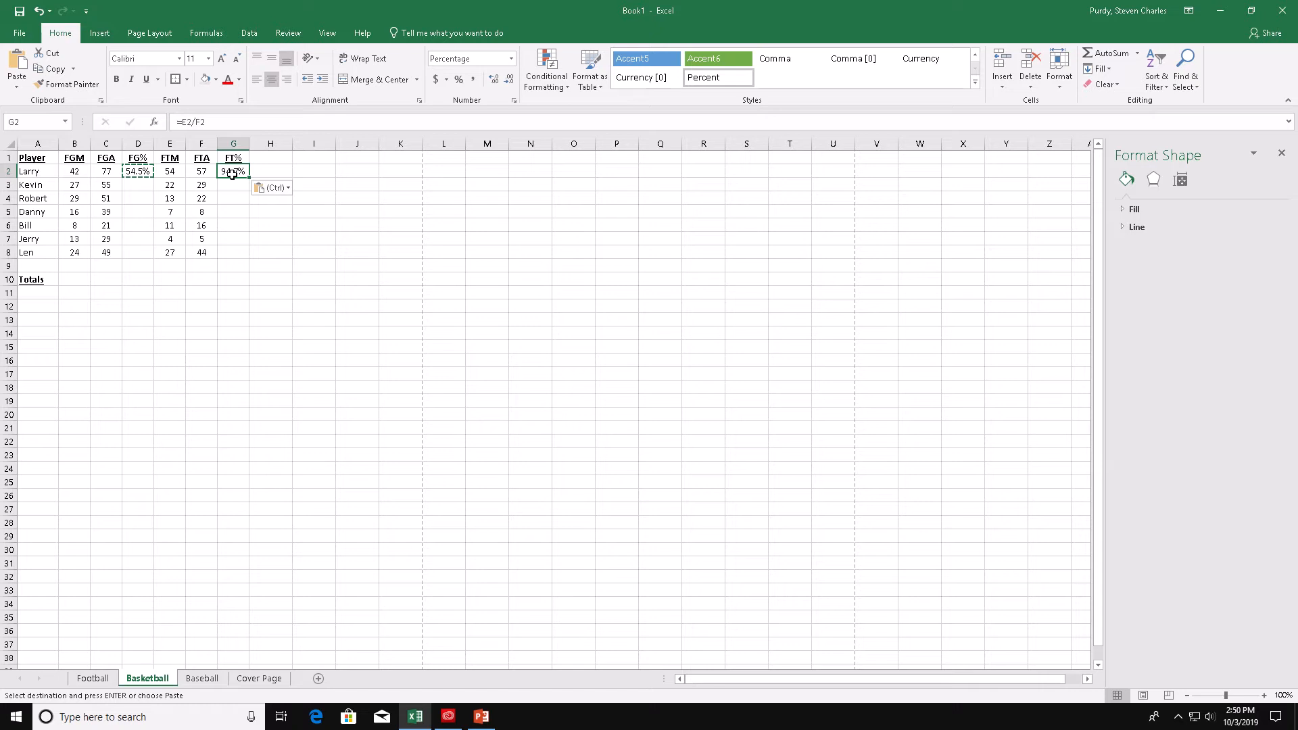
key("Escape")
- Fill the percentage formulas in D2 and G2 down through row 8 for every player
left_click(142, 173)
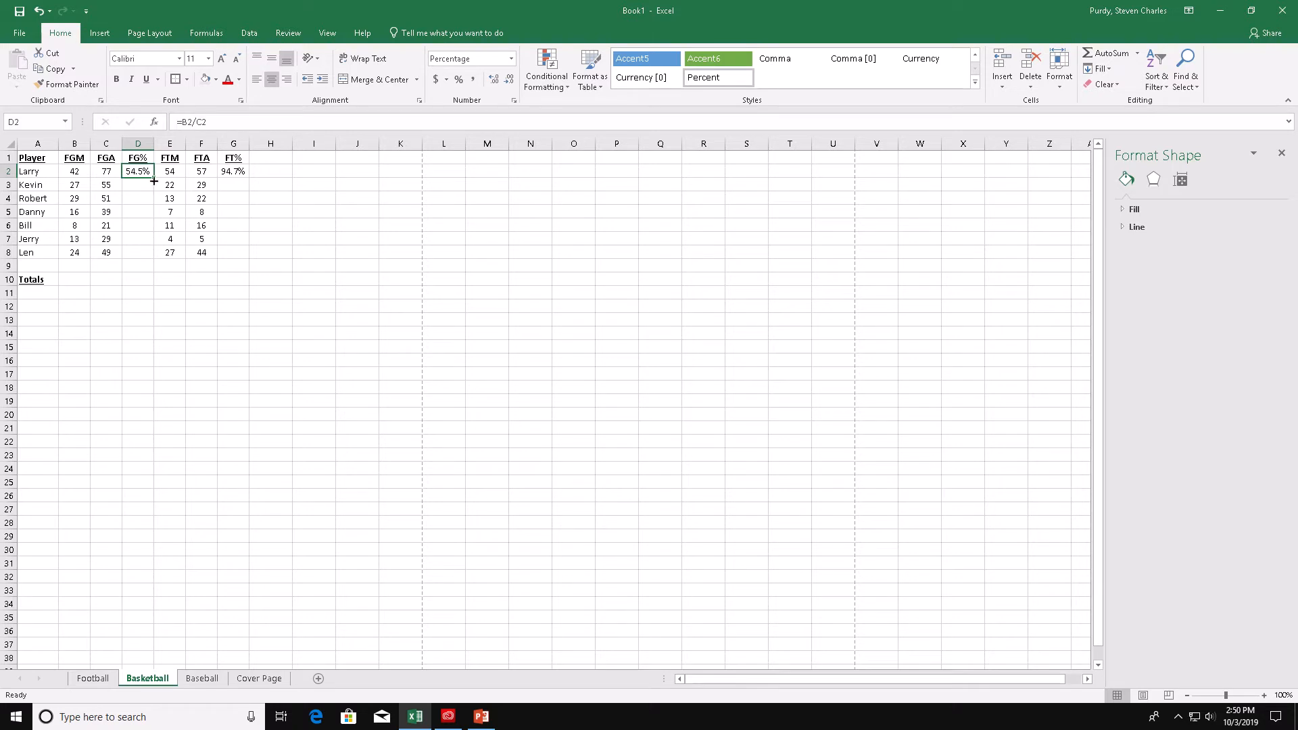
left_click_drag(154, 178, 154, 258)
left_click(238, 171)
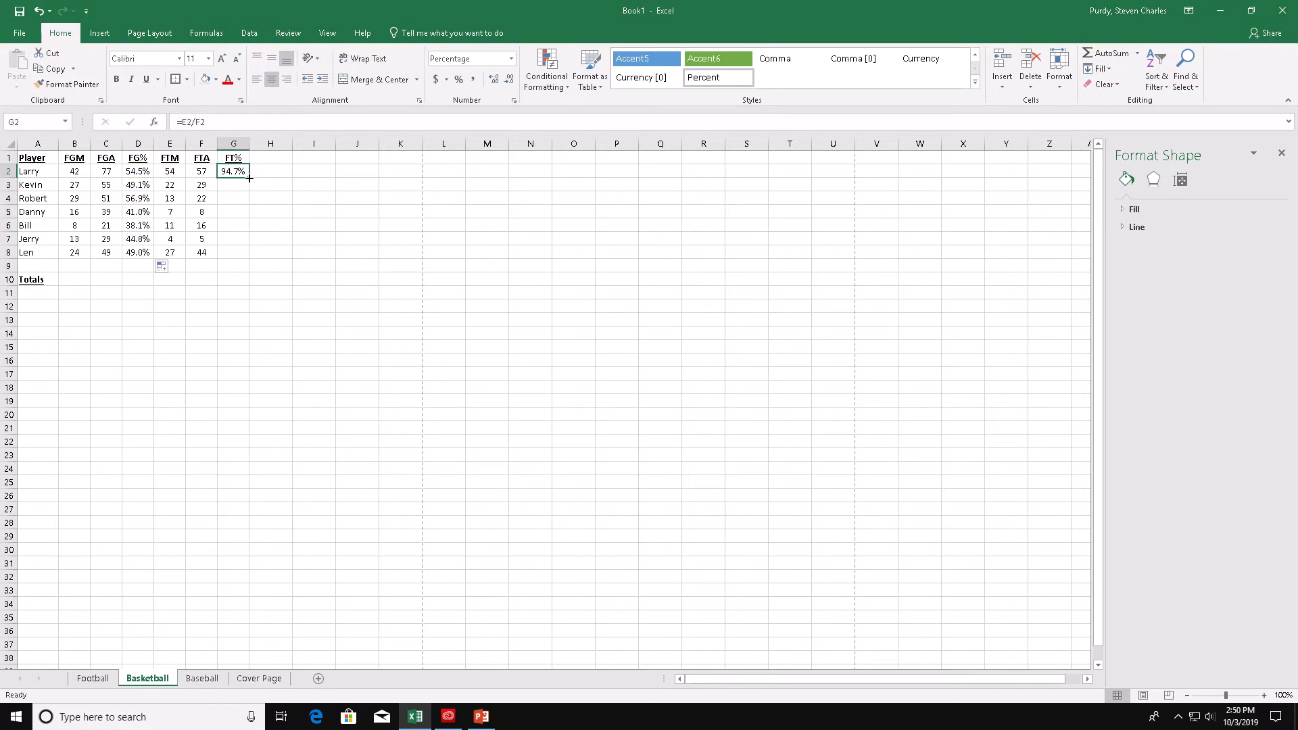
left_click_drag(248, 177, 246, 257)
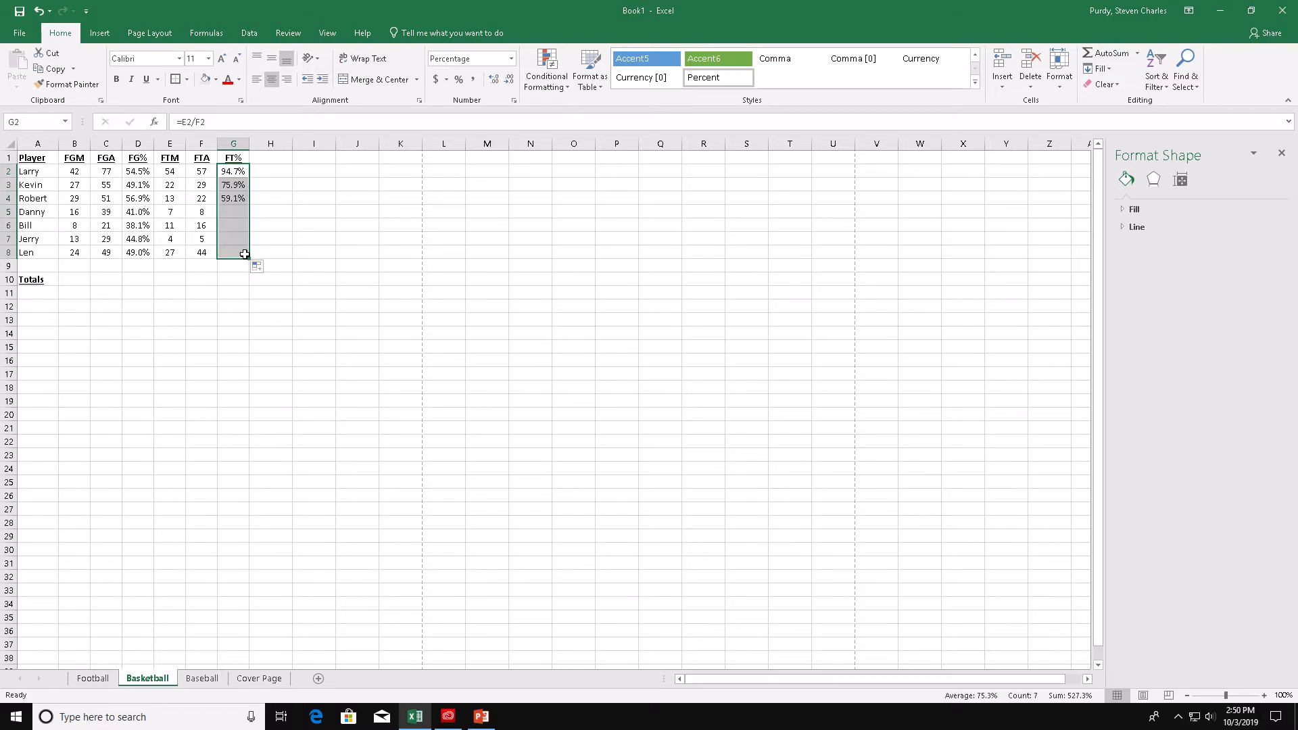
- Sum the FGM column into B10 with AutoSum
left_click(134, 172)
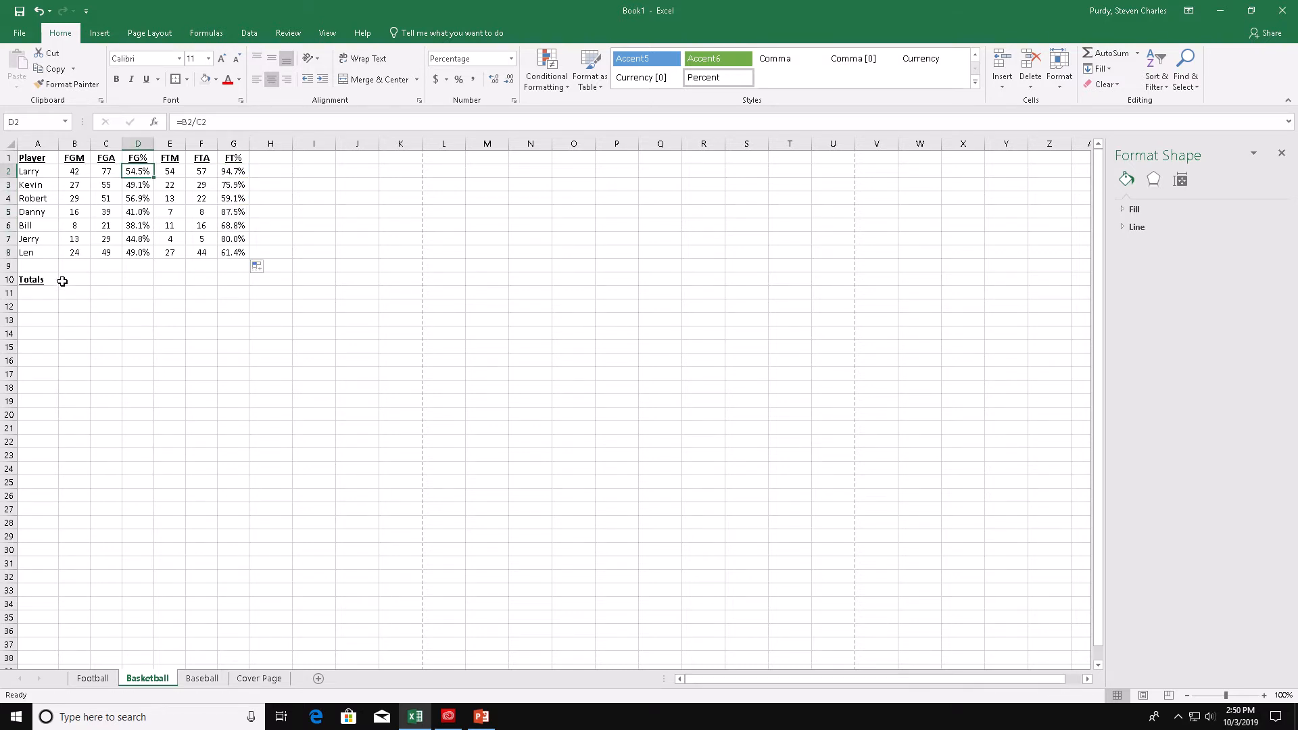
left_click(63, 281)
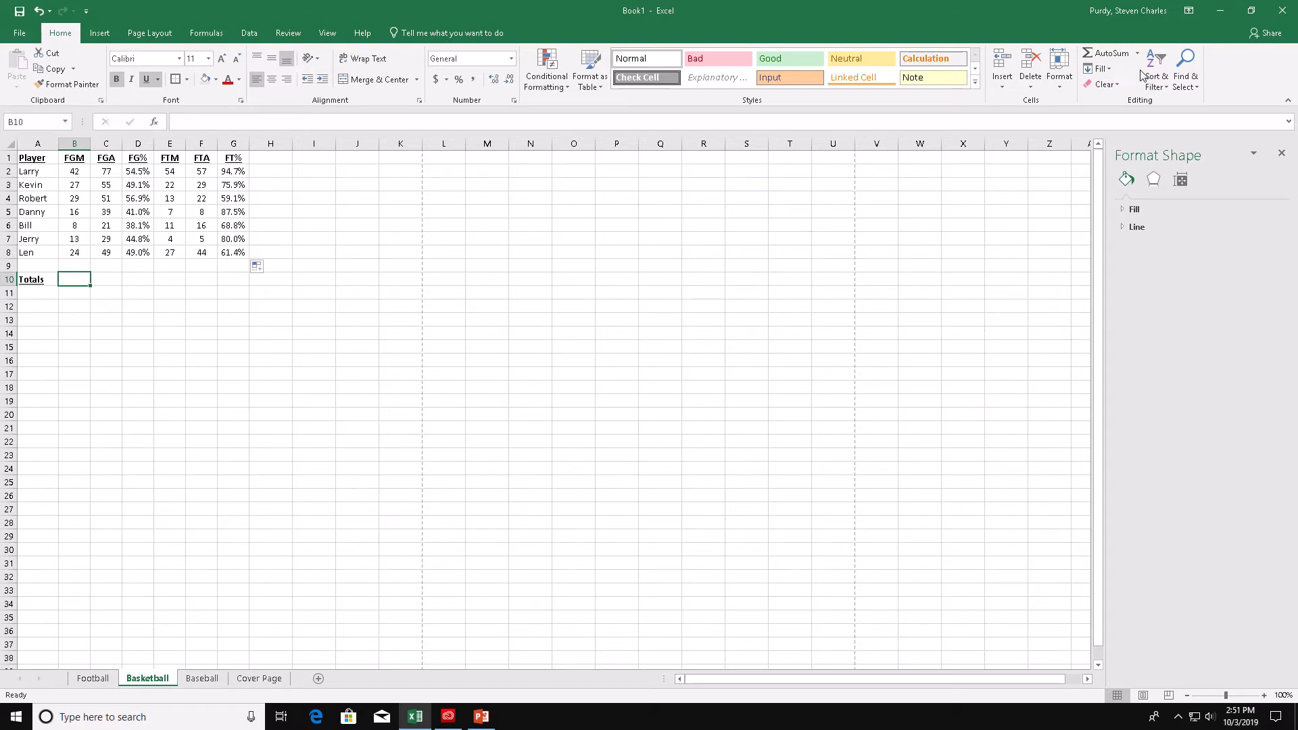
left_click(1105, 53)
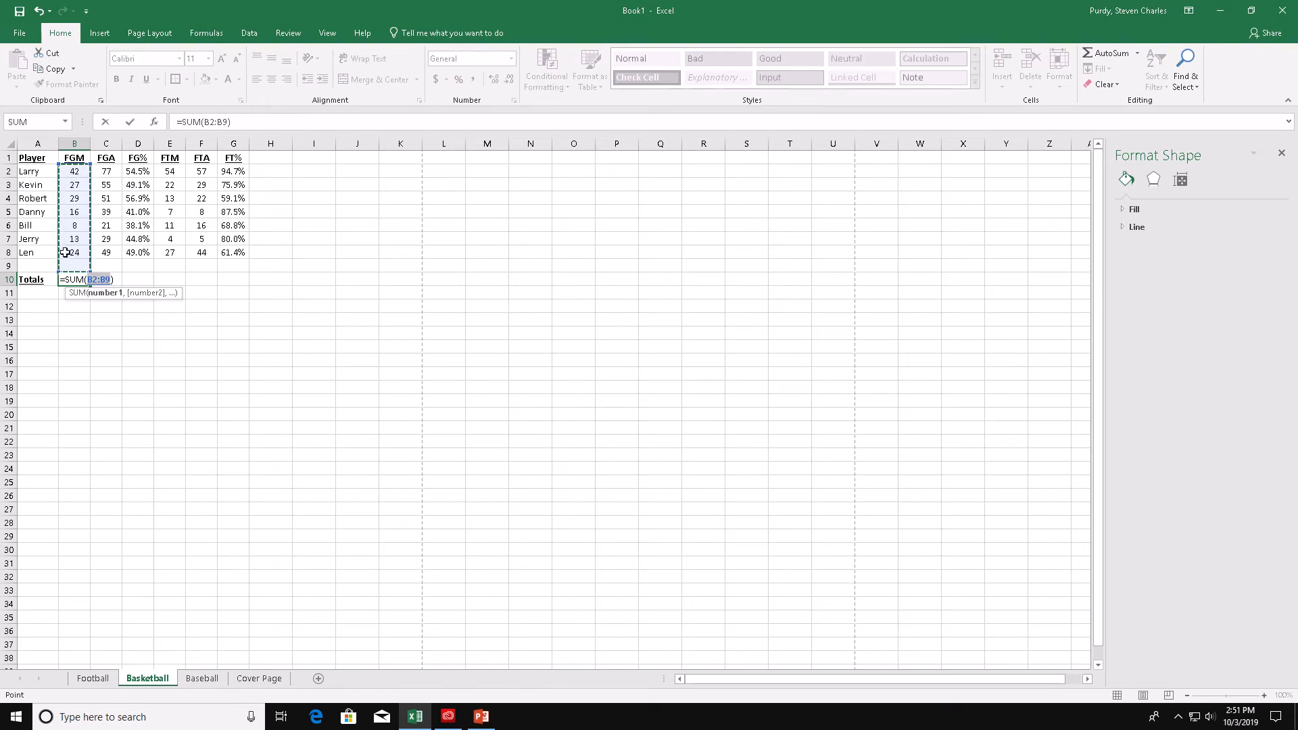
key("Return")
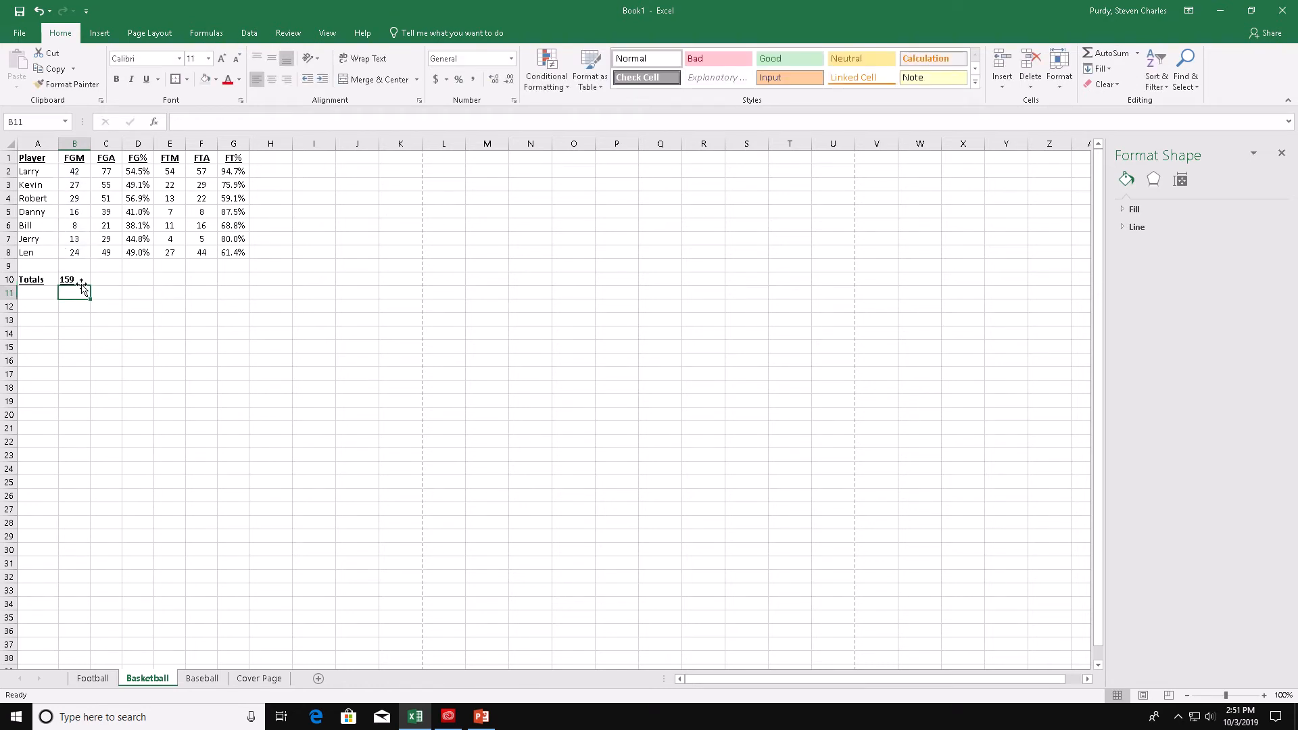
- Copy the B10 total formula into C10, E10 and F10 on the Totals row
left_click(72, 279)
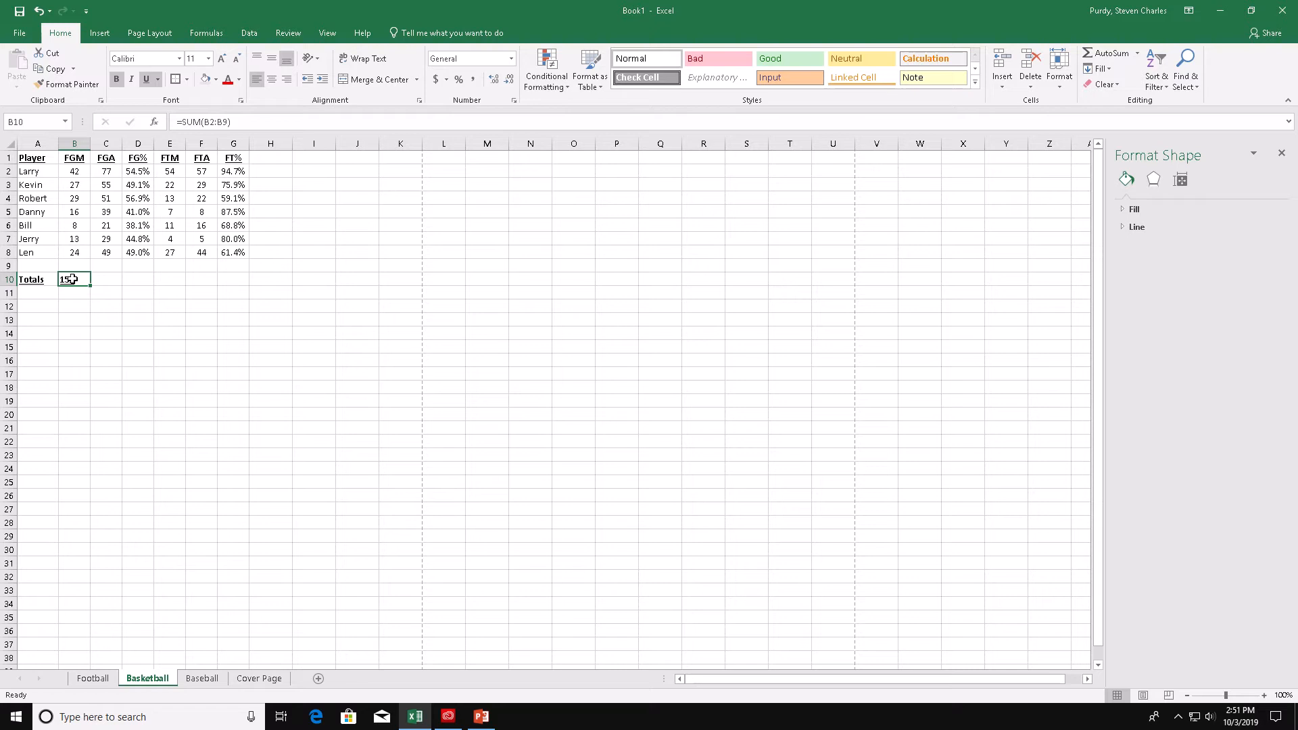
key("ctrl+c")
left_click(101, 279)
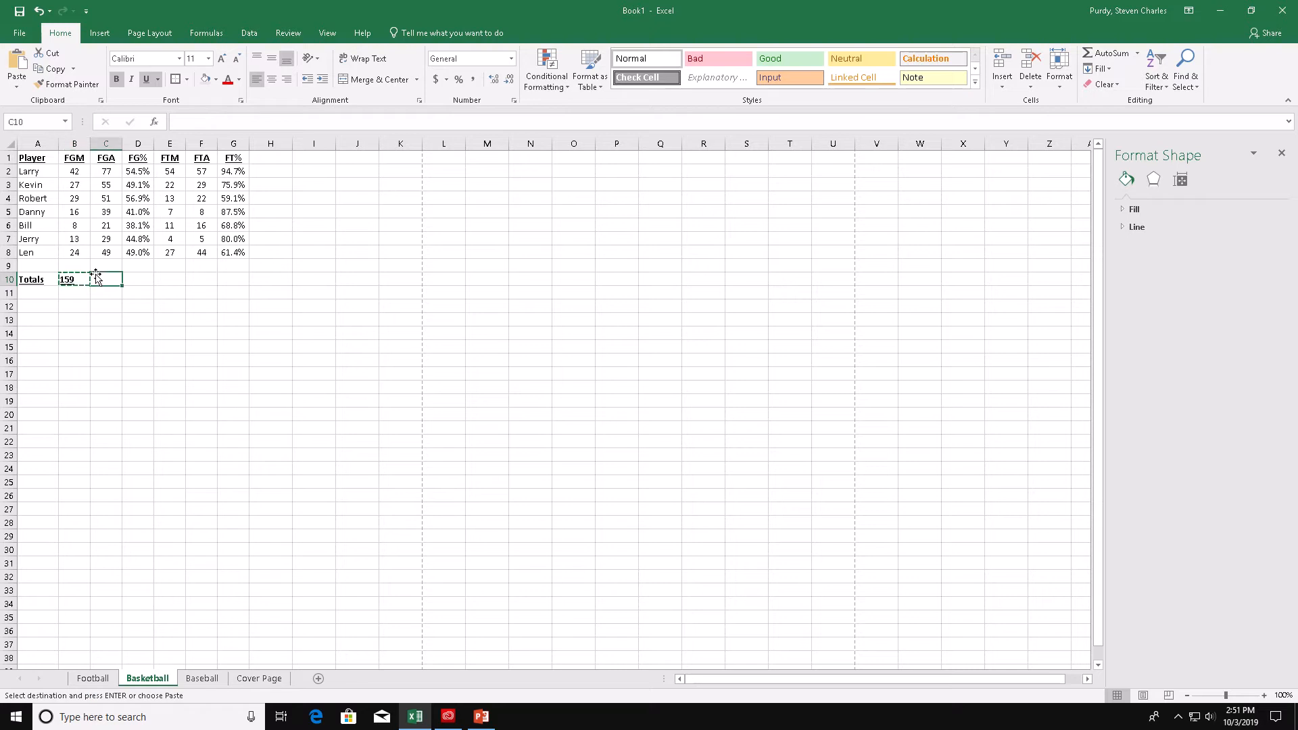
key("ctrl+v")
left_click(169, 281)
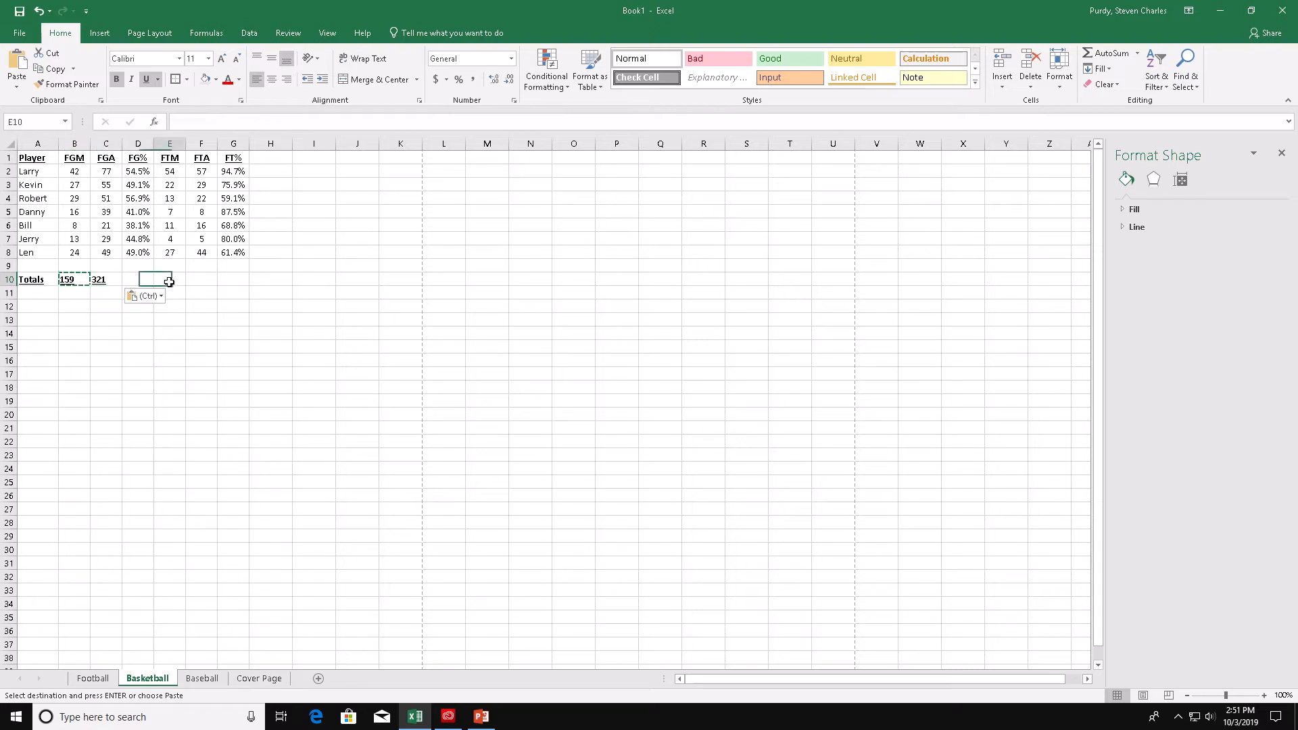
key("ctrl+v")
left_click(202, 283)
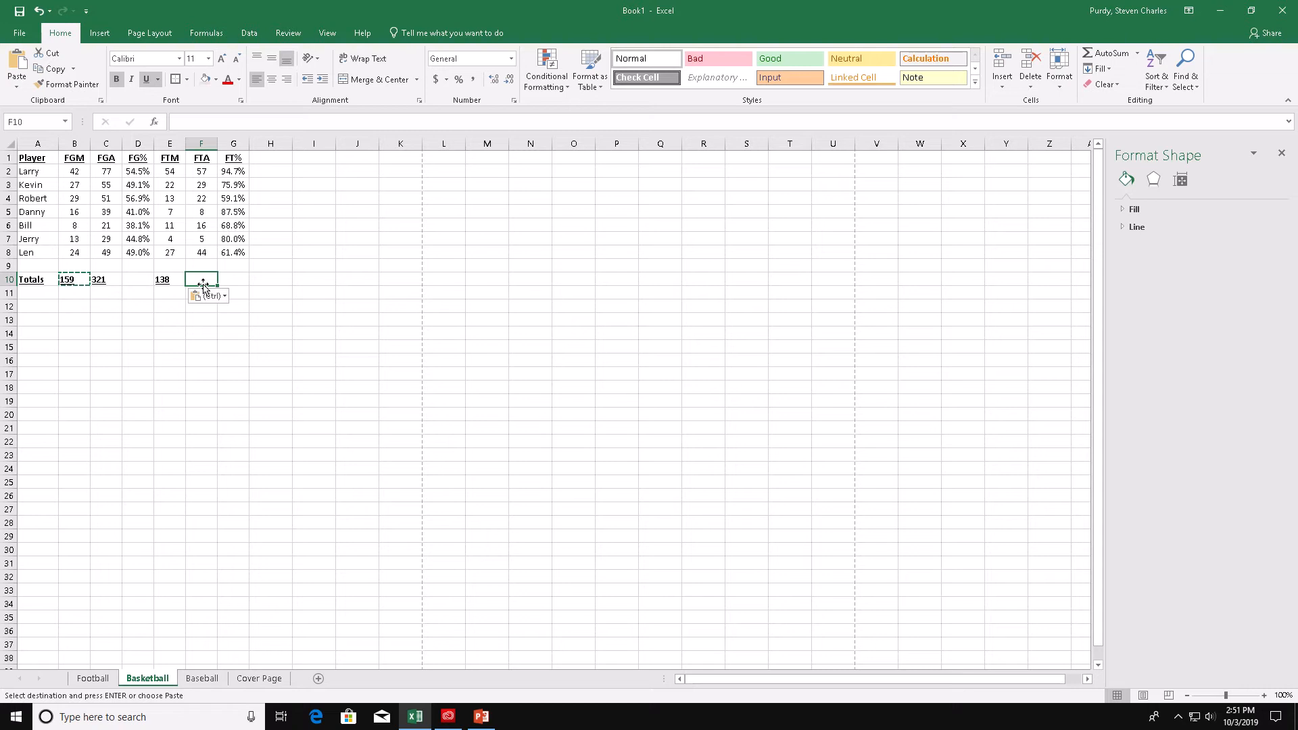
key("ctrl+v")
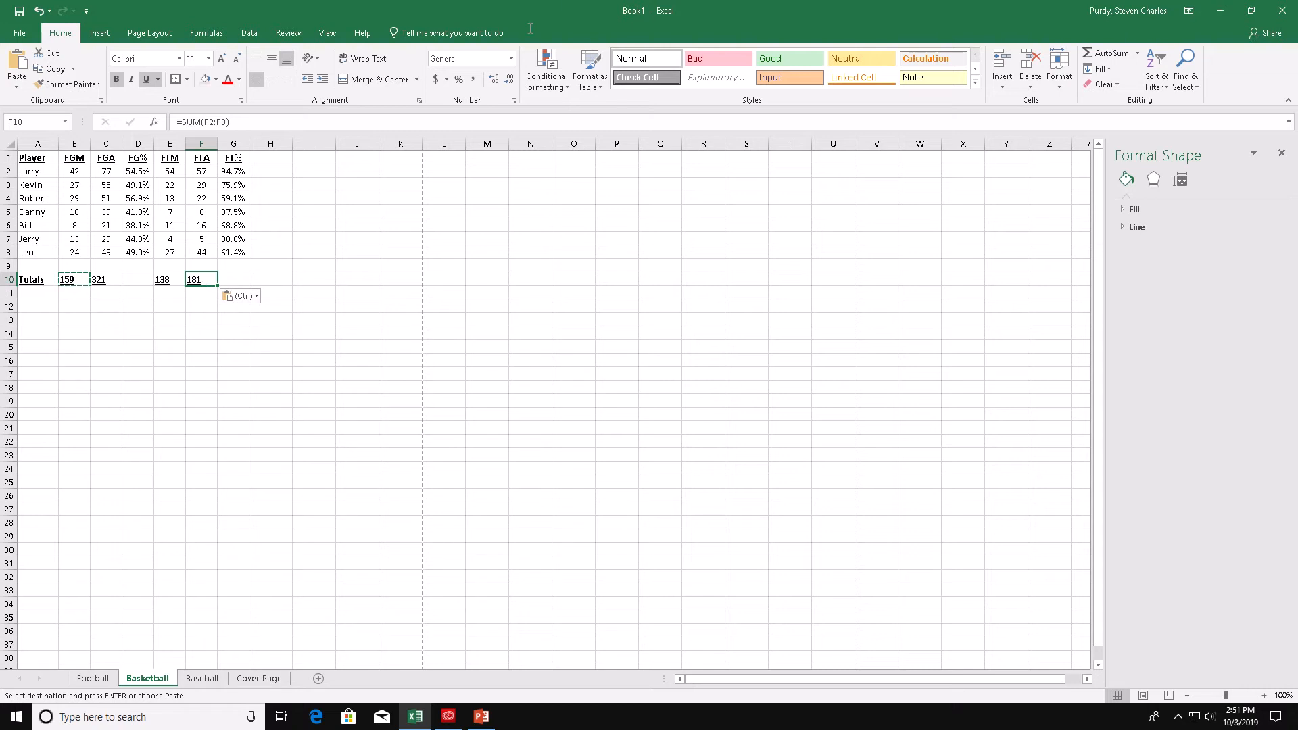
- Copy the FG% formula from D8 into D10 on the Totals row
mouse_move(565, 2)
left_click(565, 32)
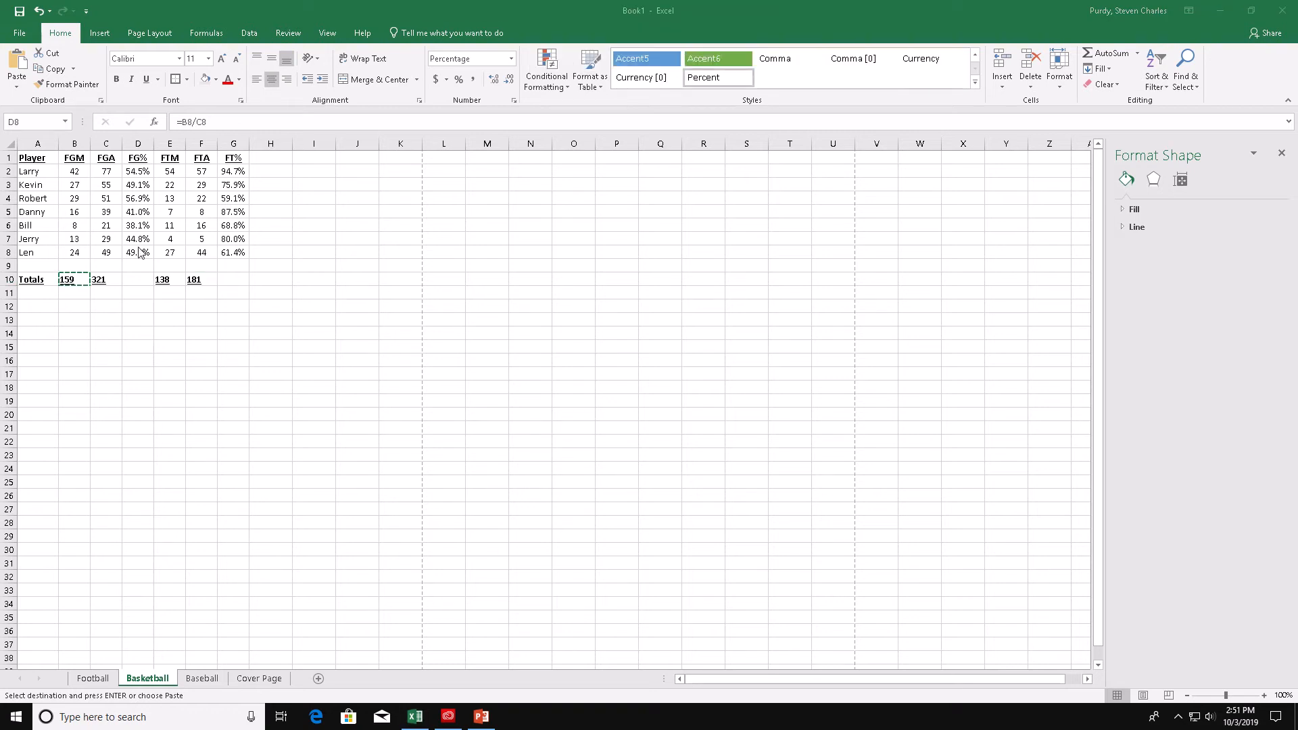
key("ctrl+c")
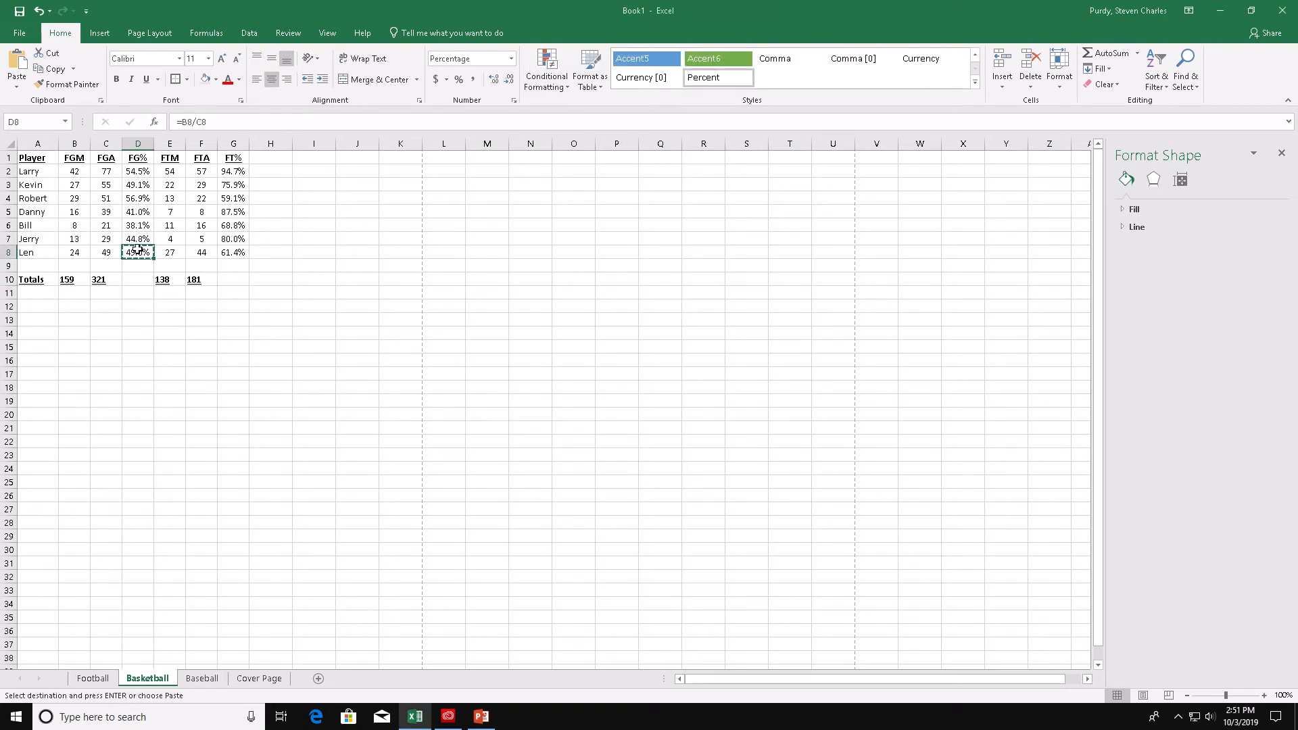
left_click(138, 280)
key("ctrl+v")
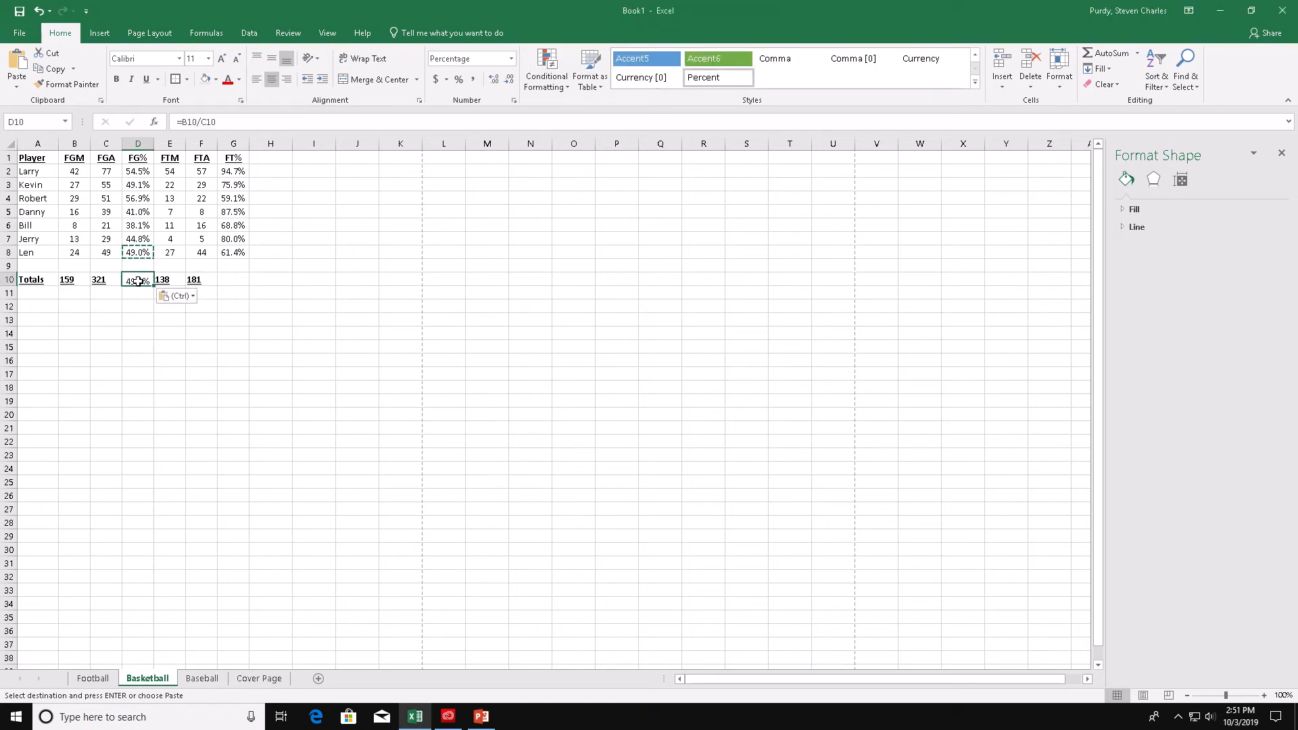
- Copy the FT% formula from G8 into G10 on the Totals row
left_click(227, 255)
key("ctrl+c")
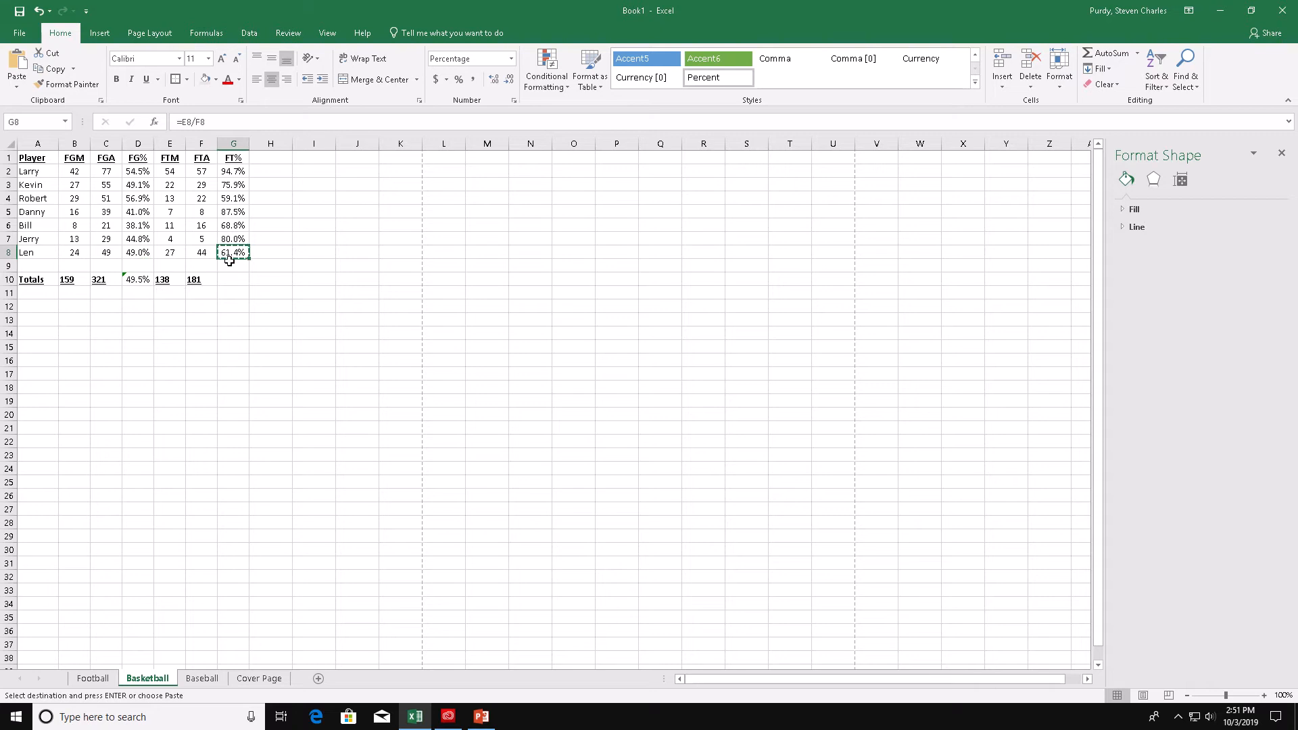
left_click(232, 279)
key("ctrl+v")
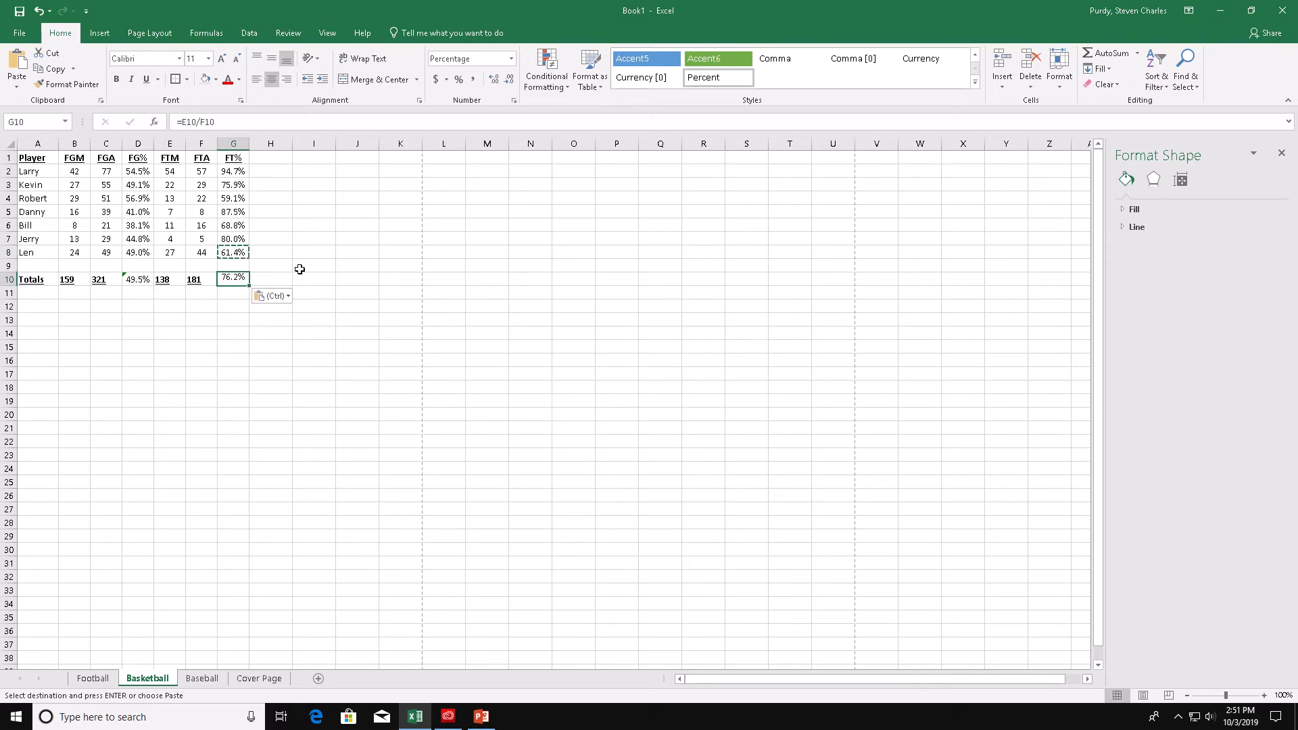
- Dismiss the inconsistent-formula error flag on the Totals row's FG% cell by ignoring the error
left_click(138, 279)
left_click(108, 280)
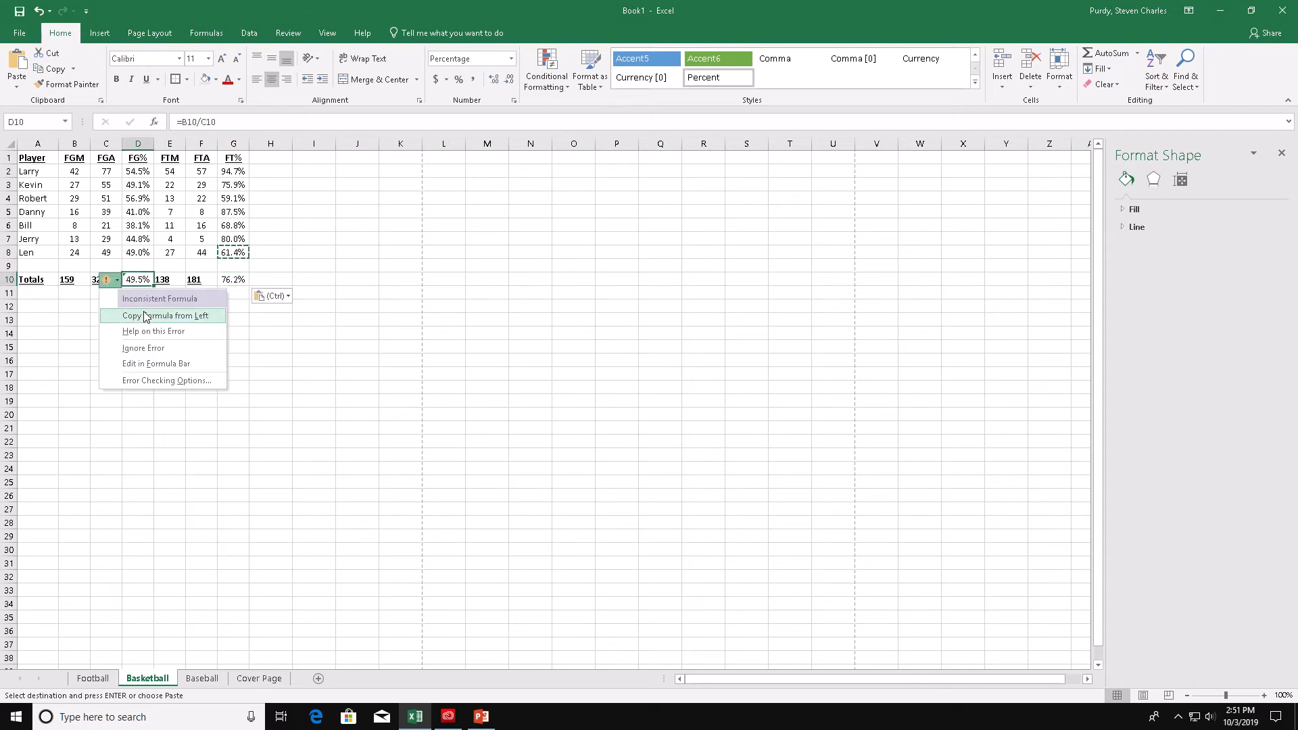
left_click(145, 347)
left_click(223, 288)
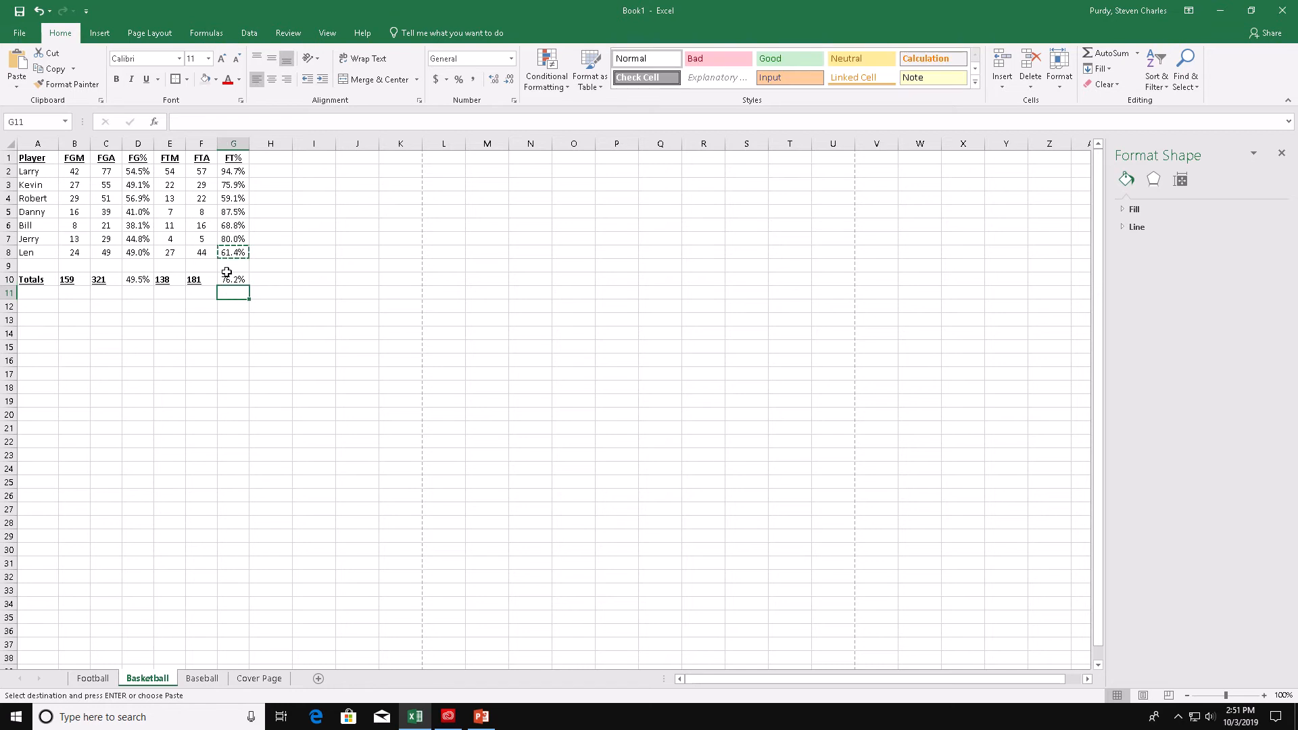
key("Escape")
left_click(179, 320)
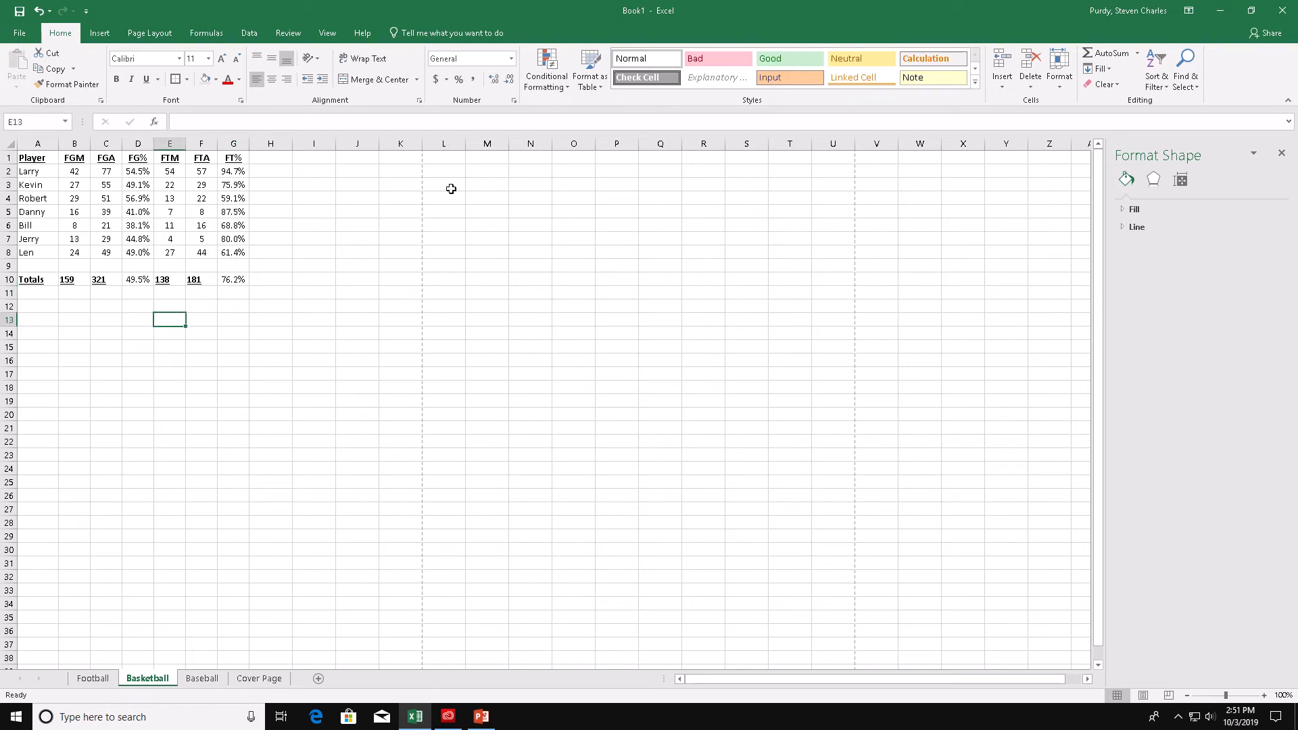
- Center-align the Totals row values from B10 to G10
mouse_move(594, 6)
left_click(556, 31)
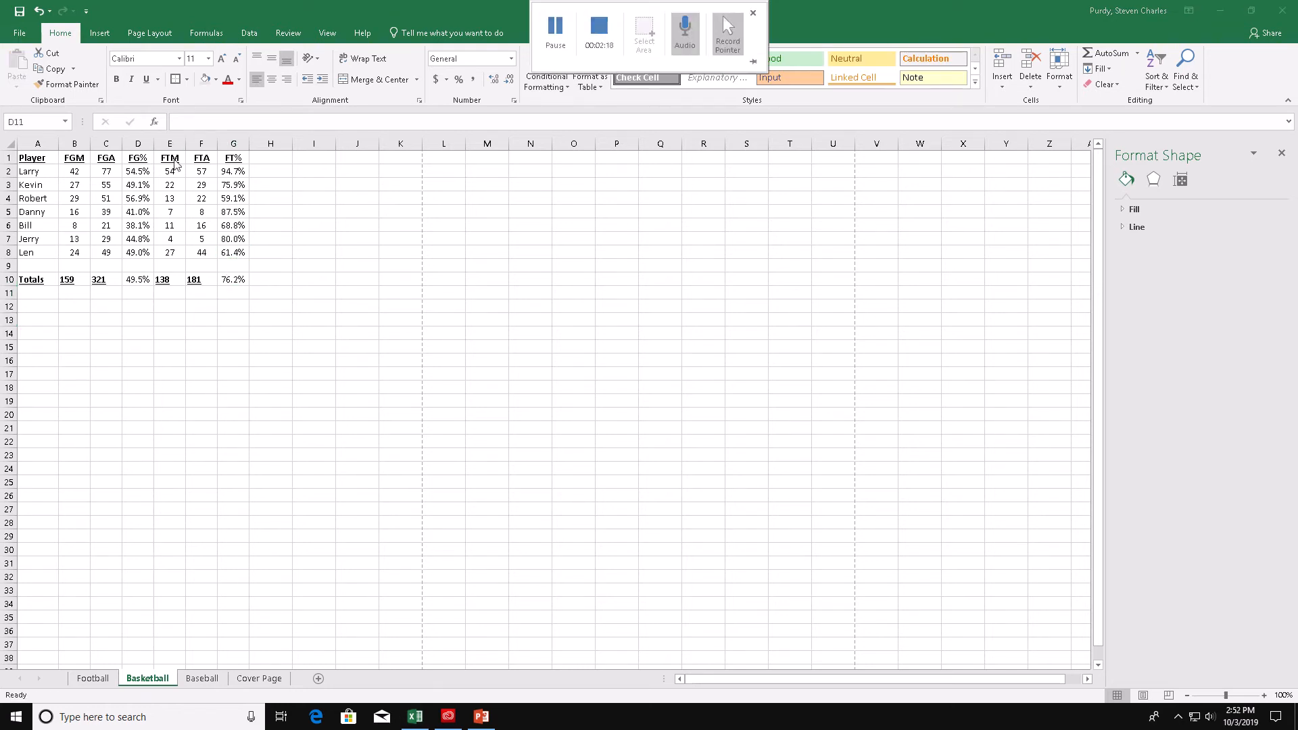
left_click(78, 281)
left_click_drag(78, 281, 242, 281)
left_click(271, 82)
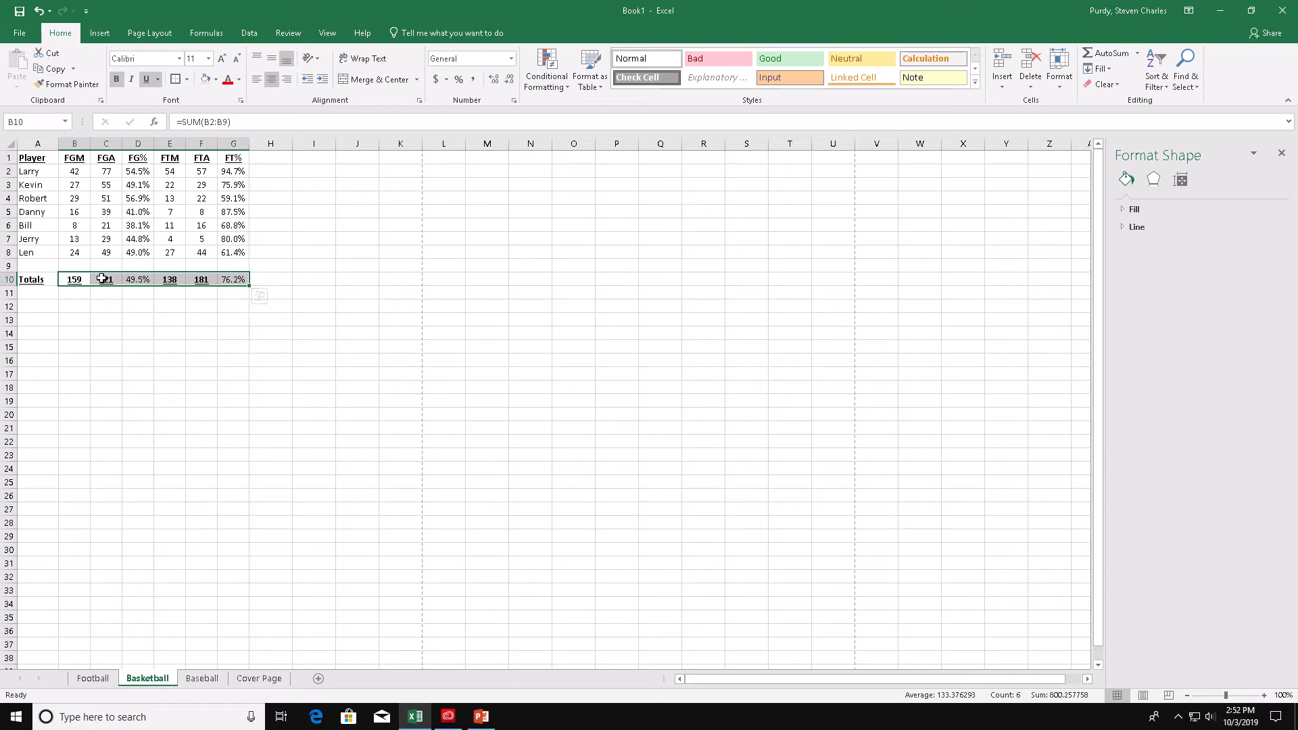
left_click_drag(137, 170, 138, 279)
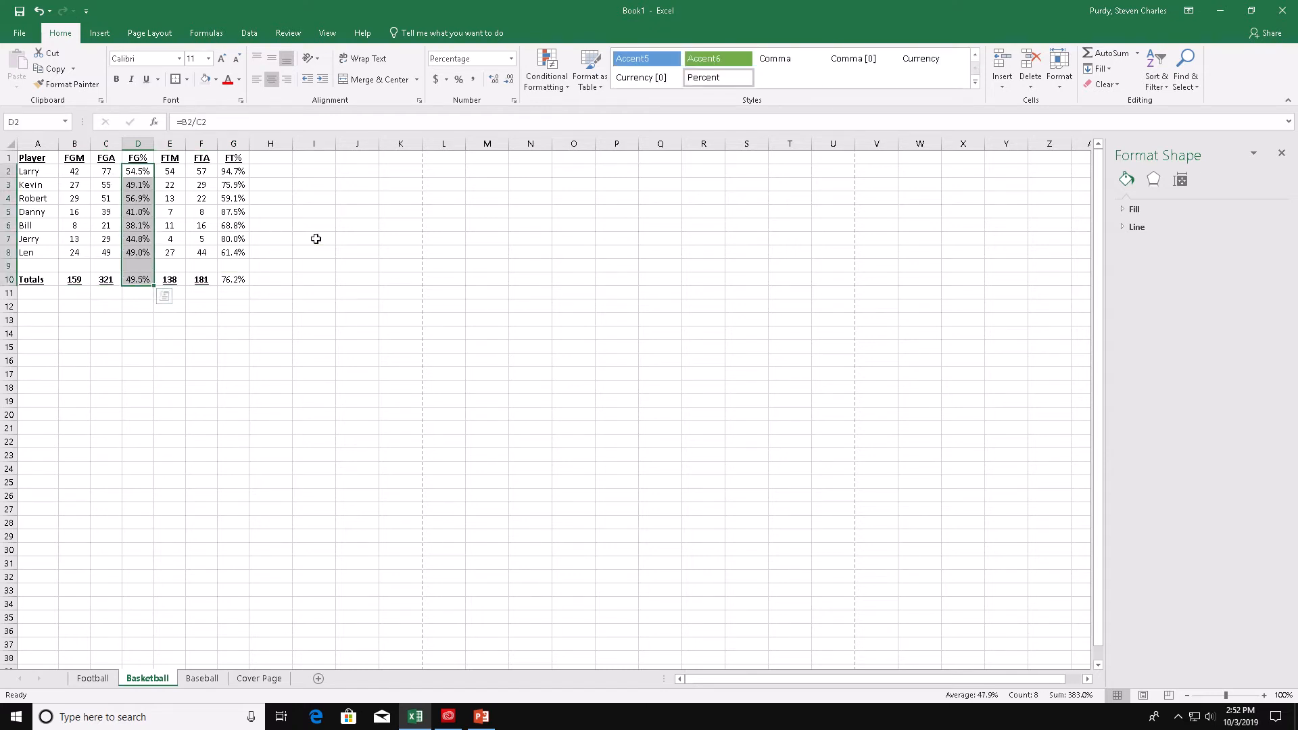
left_click(237, 171, "ctrl")
left_click_drag(239, 170, 242, 280)
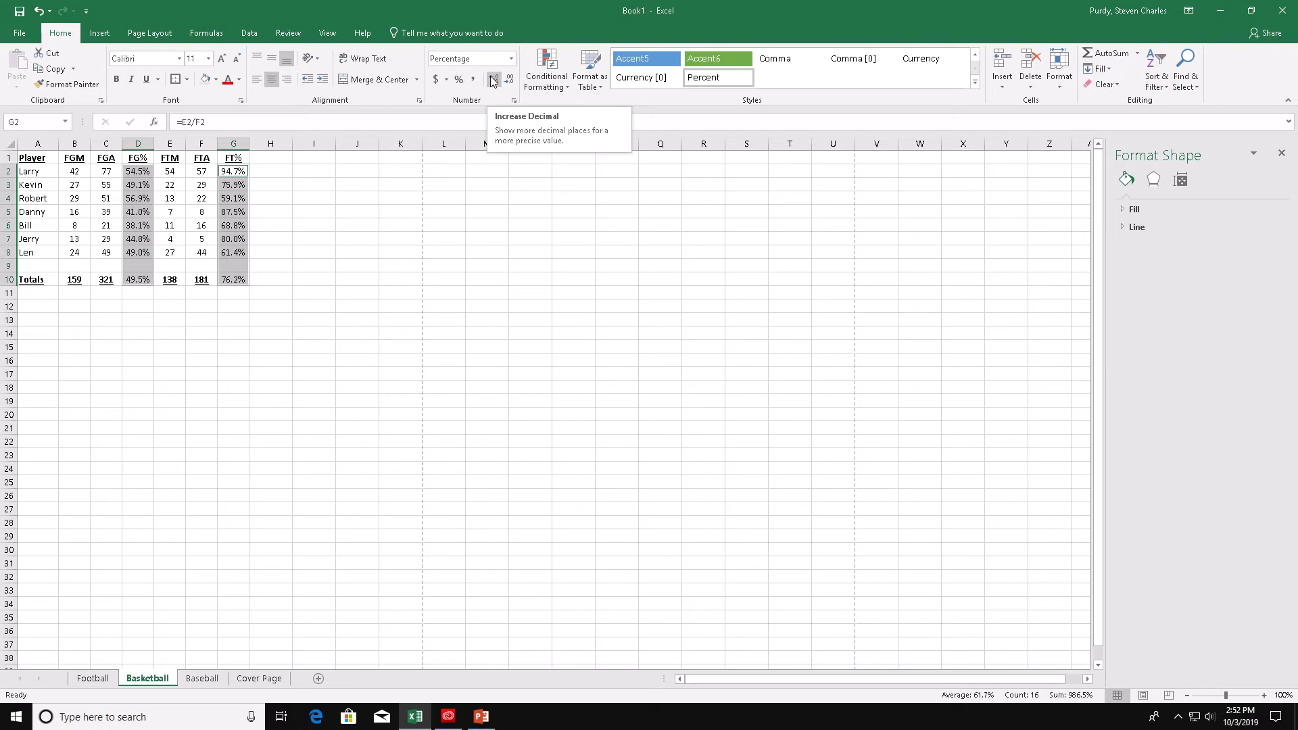
left_click(145, 293)
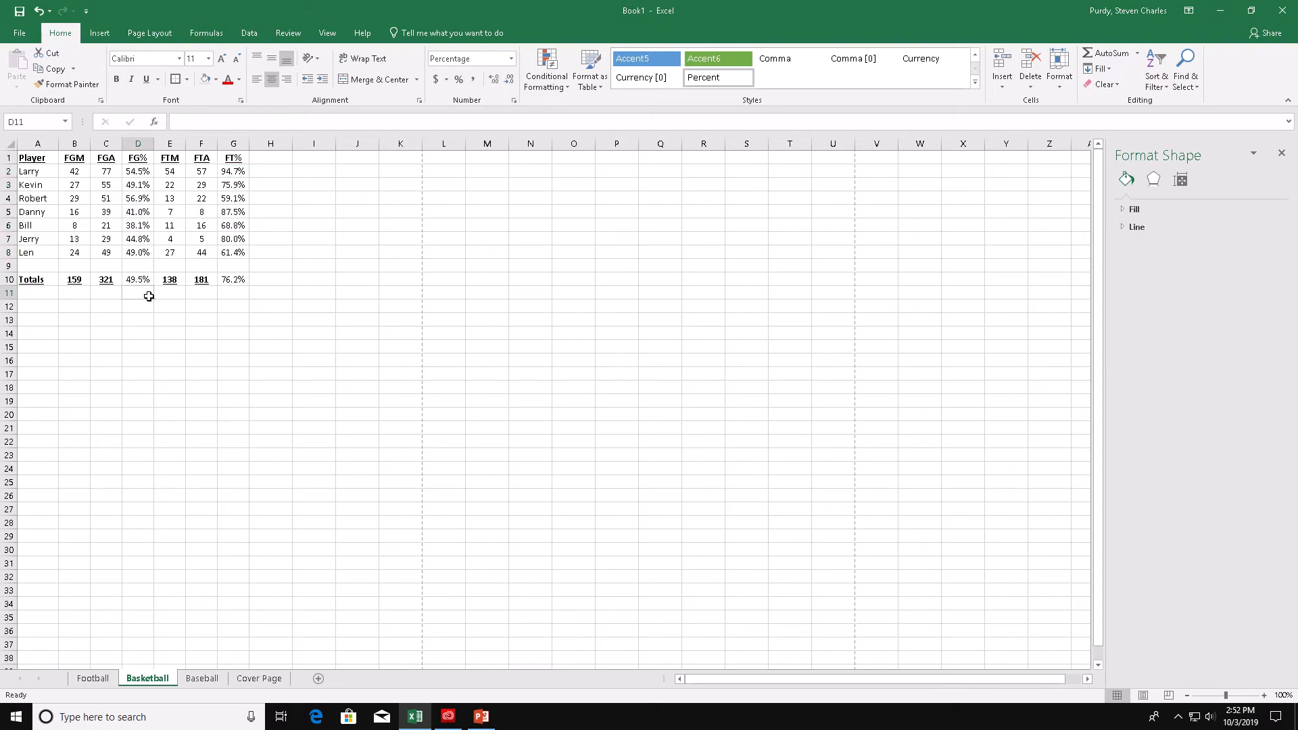
left_click(145, 280)
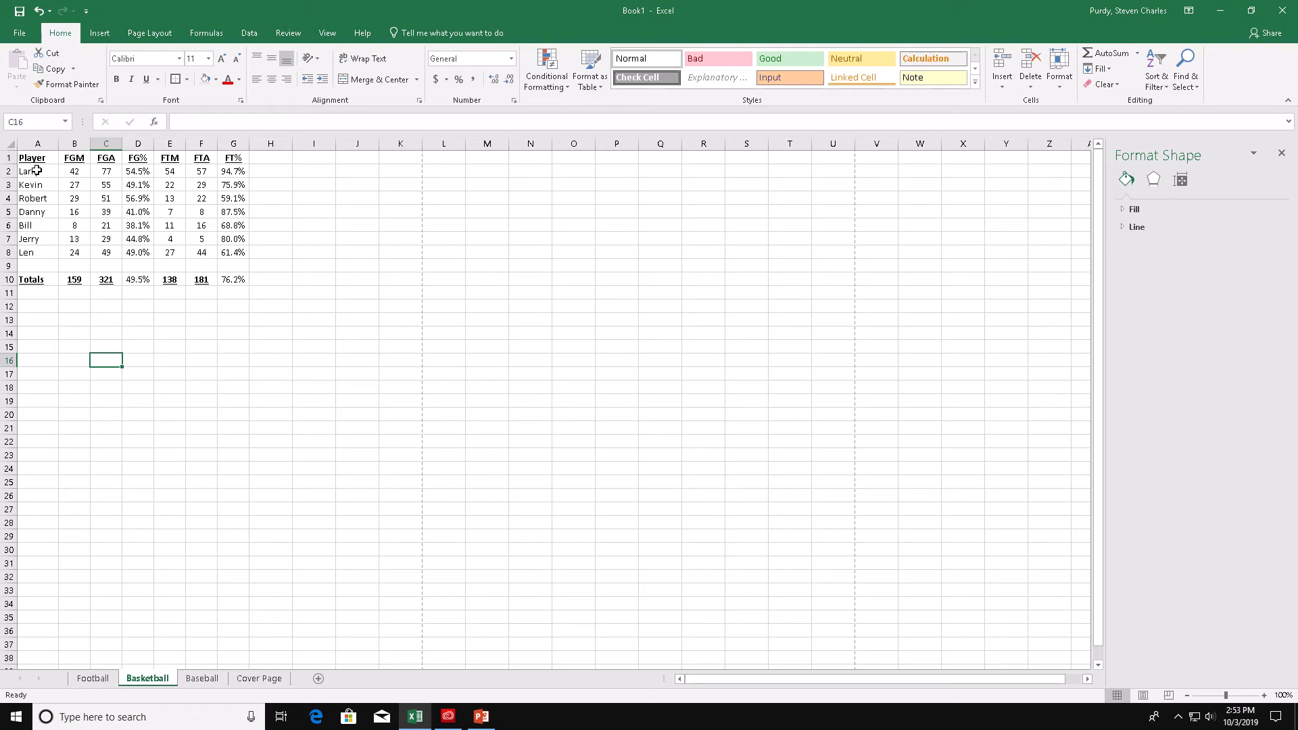
- Insert a 3-D clustered column chart of the player names A2:A8 and their FG% values D2:D8
left_click(36, 171)
left_click_drag(36, 171, 39, 247)
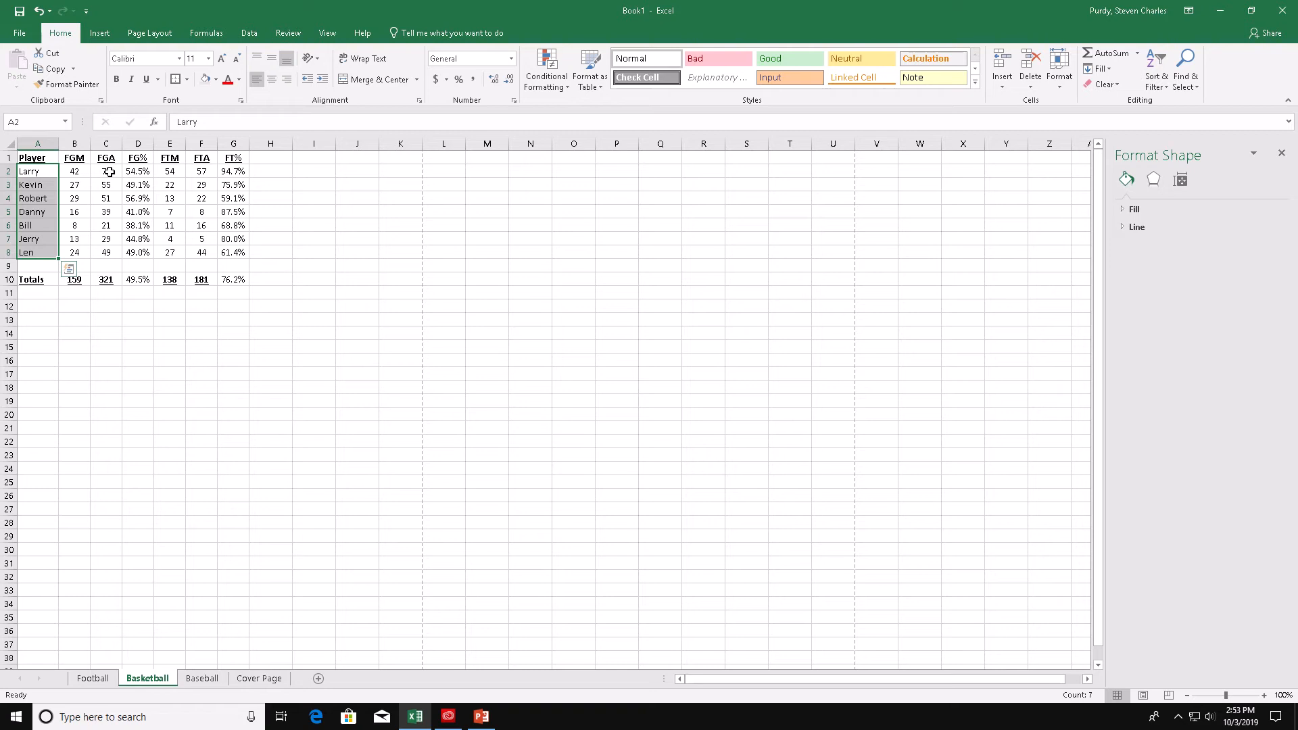
left_click_drag(142, 173, 134, 257)
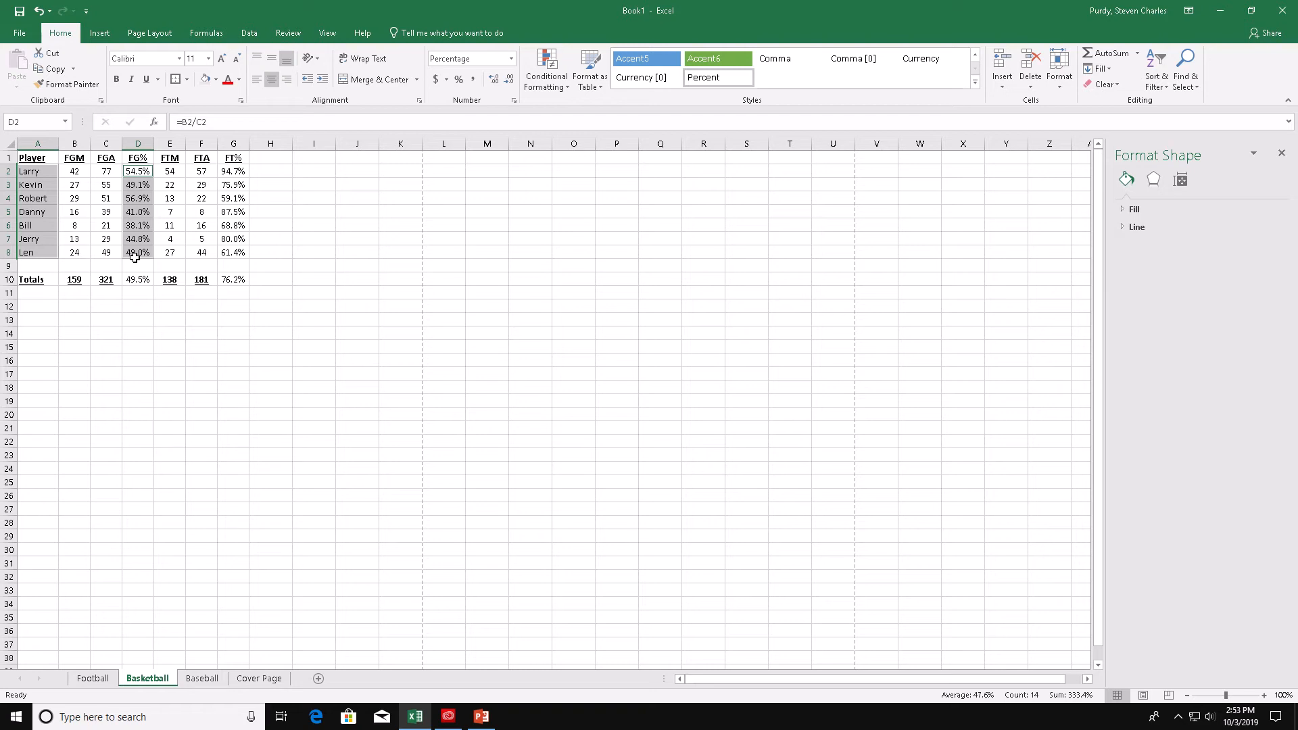
left_click(99, 32)
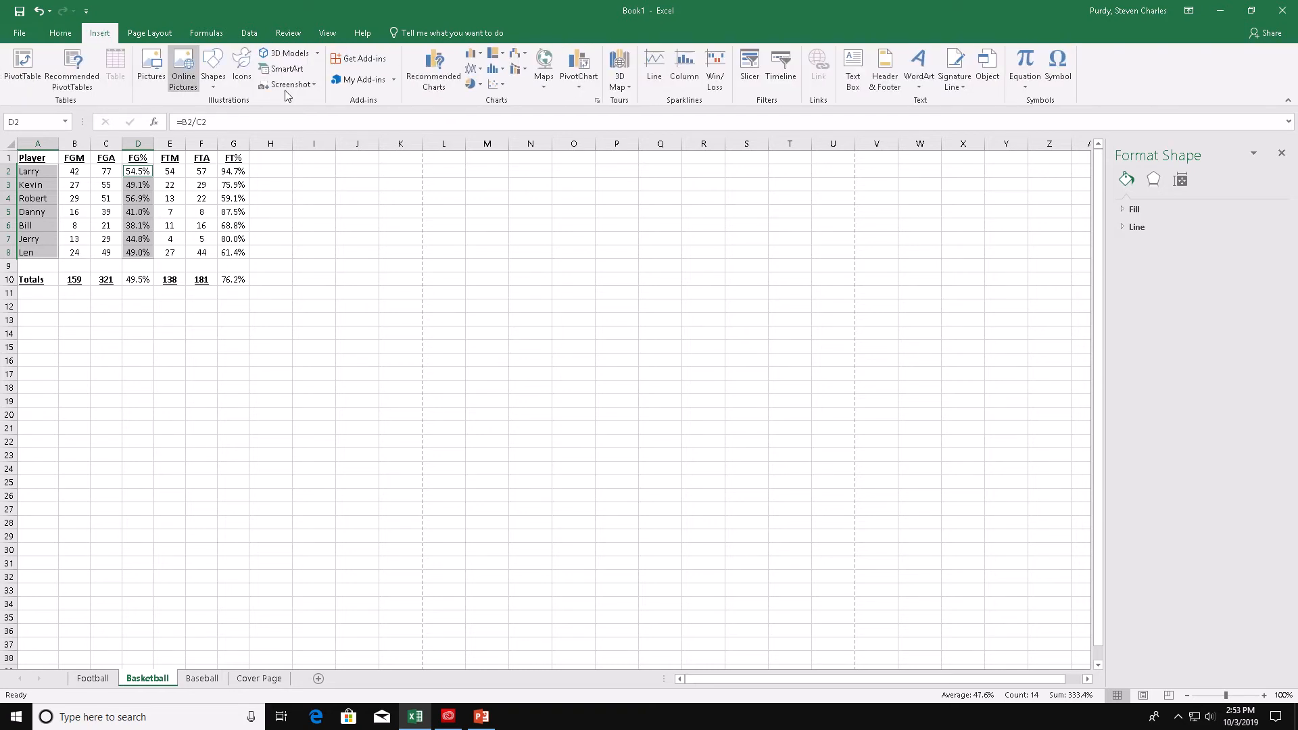
left_click(479, 59)
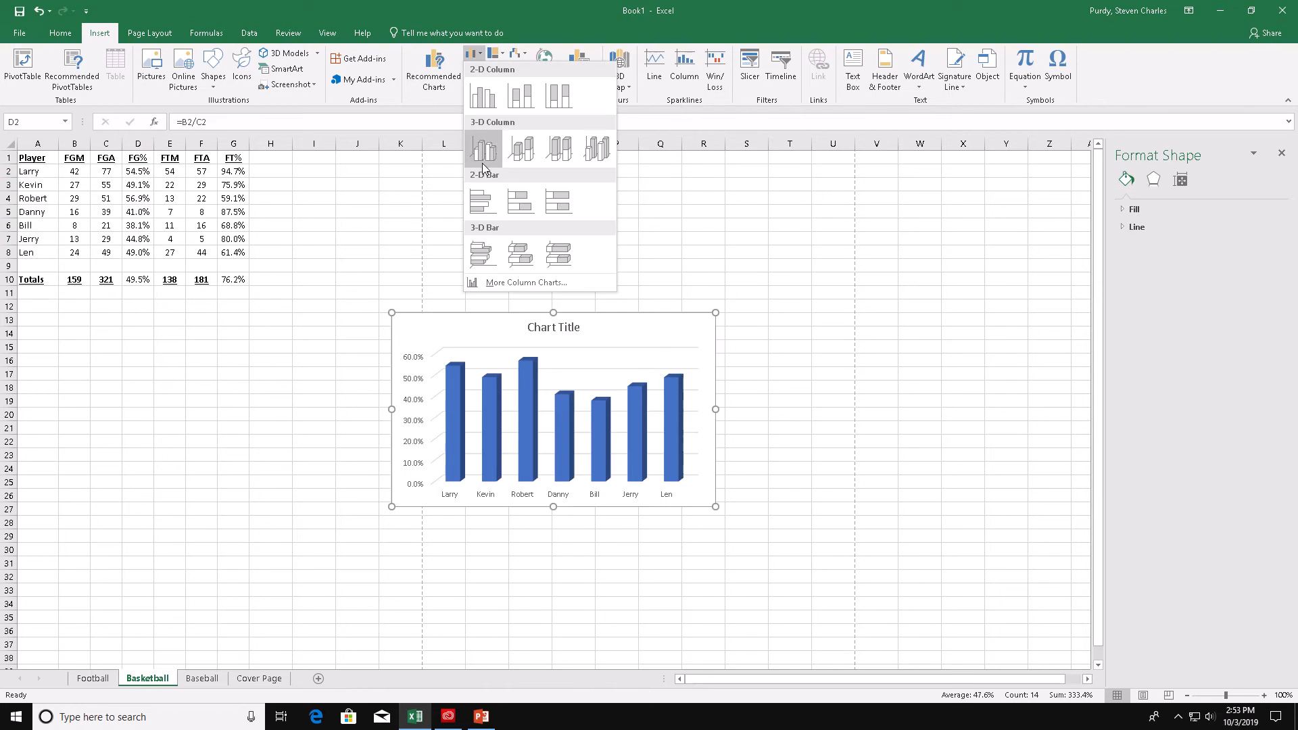
left_click(475, 53)
left_click(480, 54)
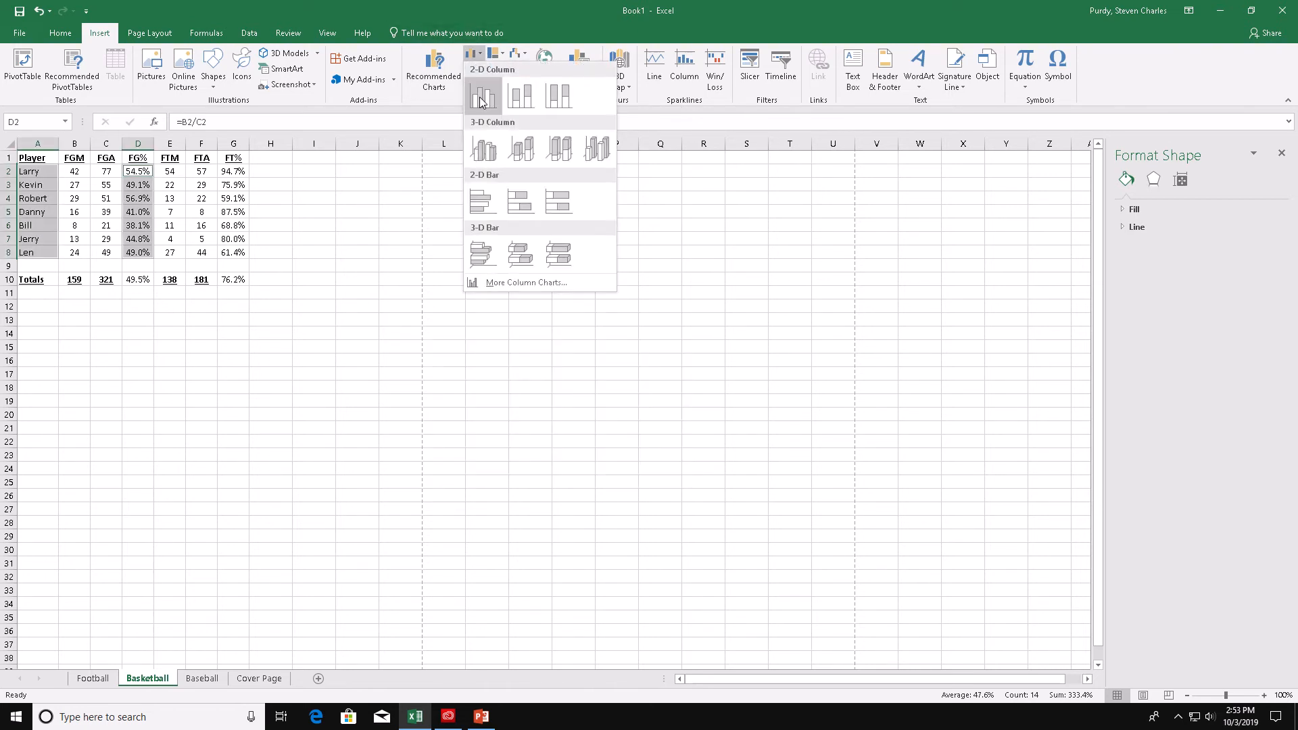
left_click(479, 147)
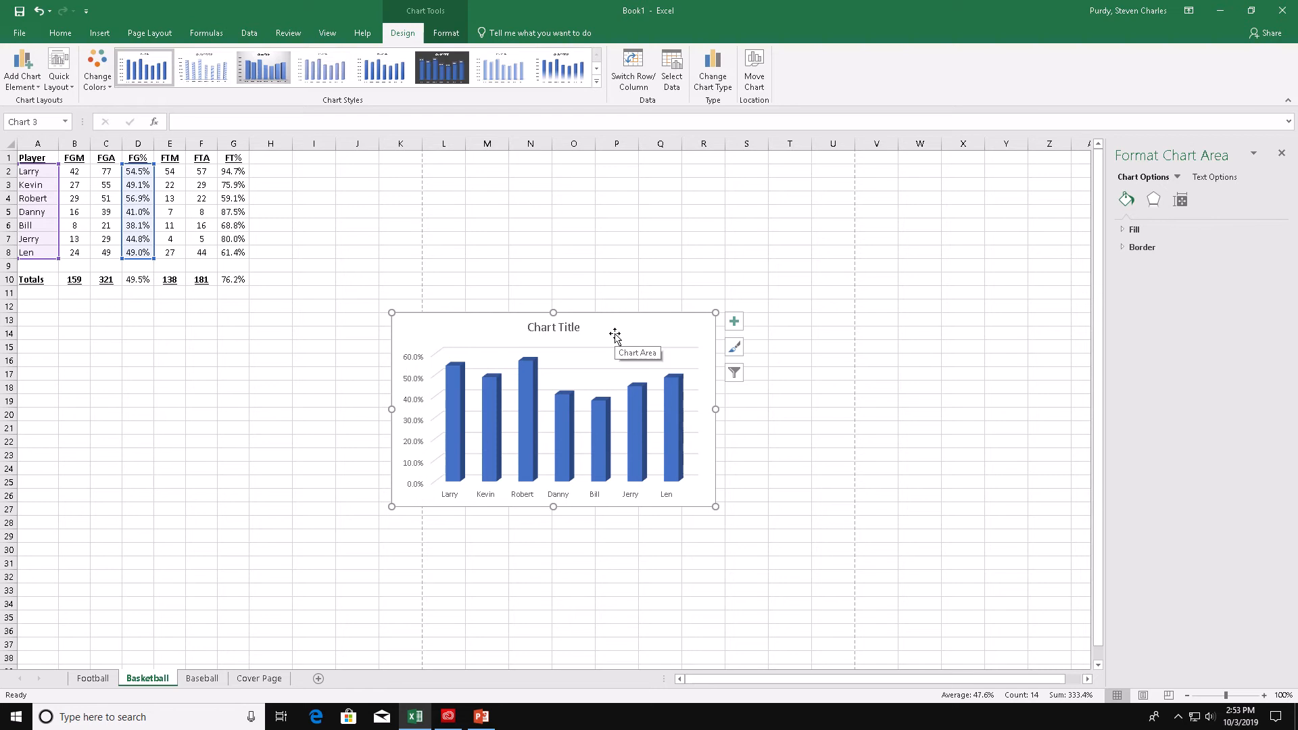
- Add data labels to the chart and change its title to Field Goal %
left_click(734, 321)
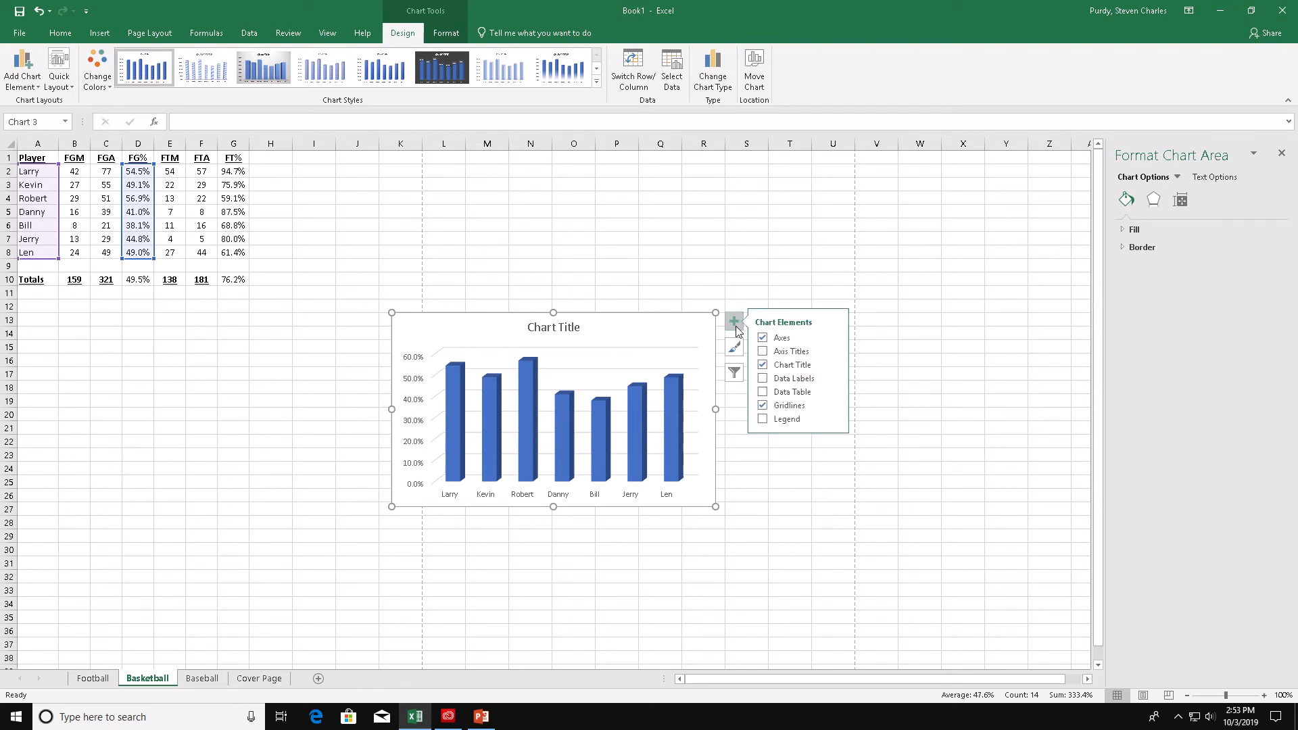
left_click(766, 378)
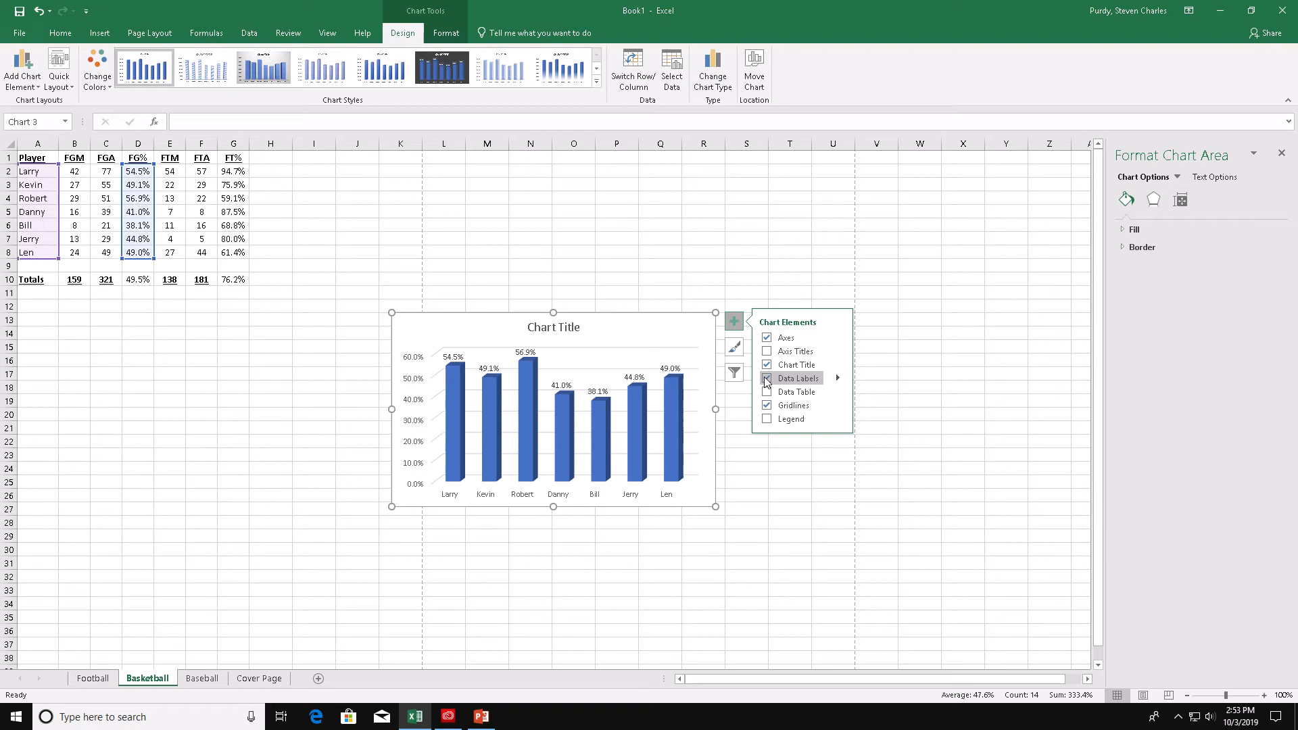
left_click(561, 330)
double_click(563, 331)
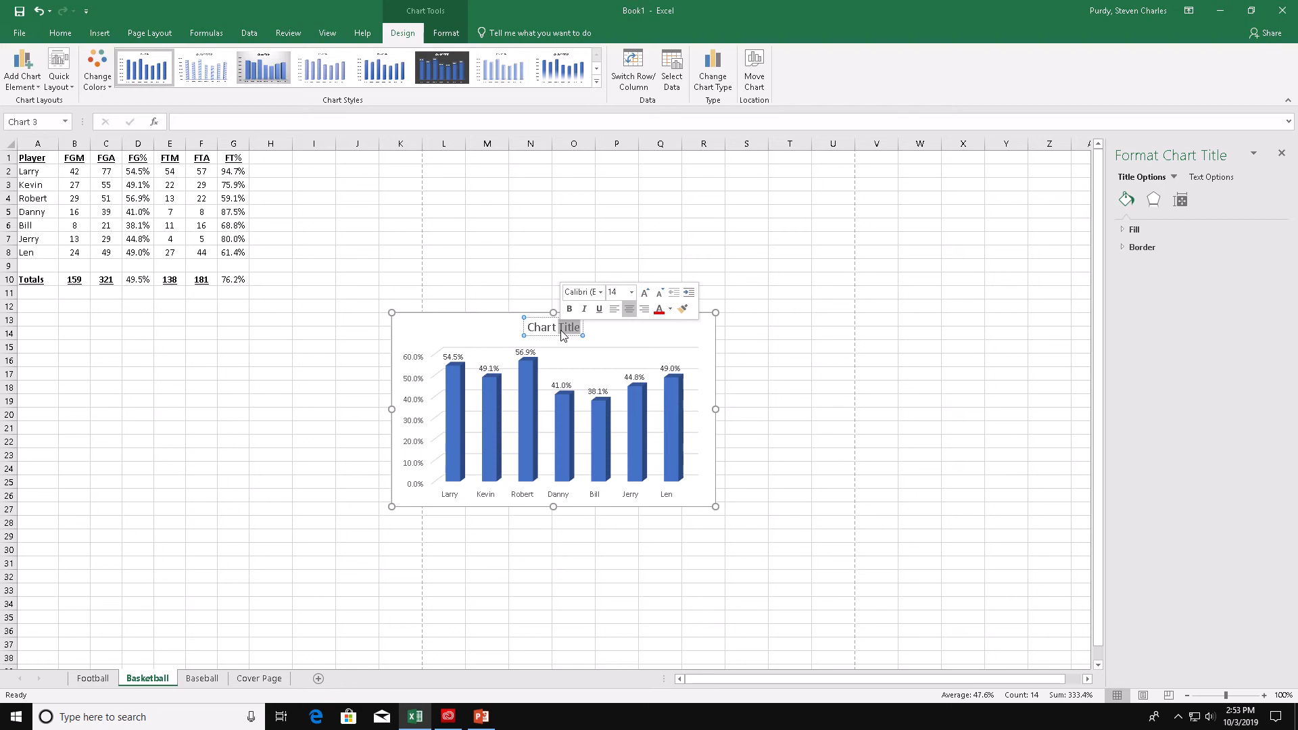
triple_click(561, 330)
triple_click(561, 330)
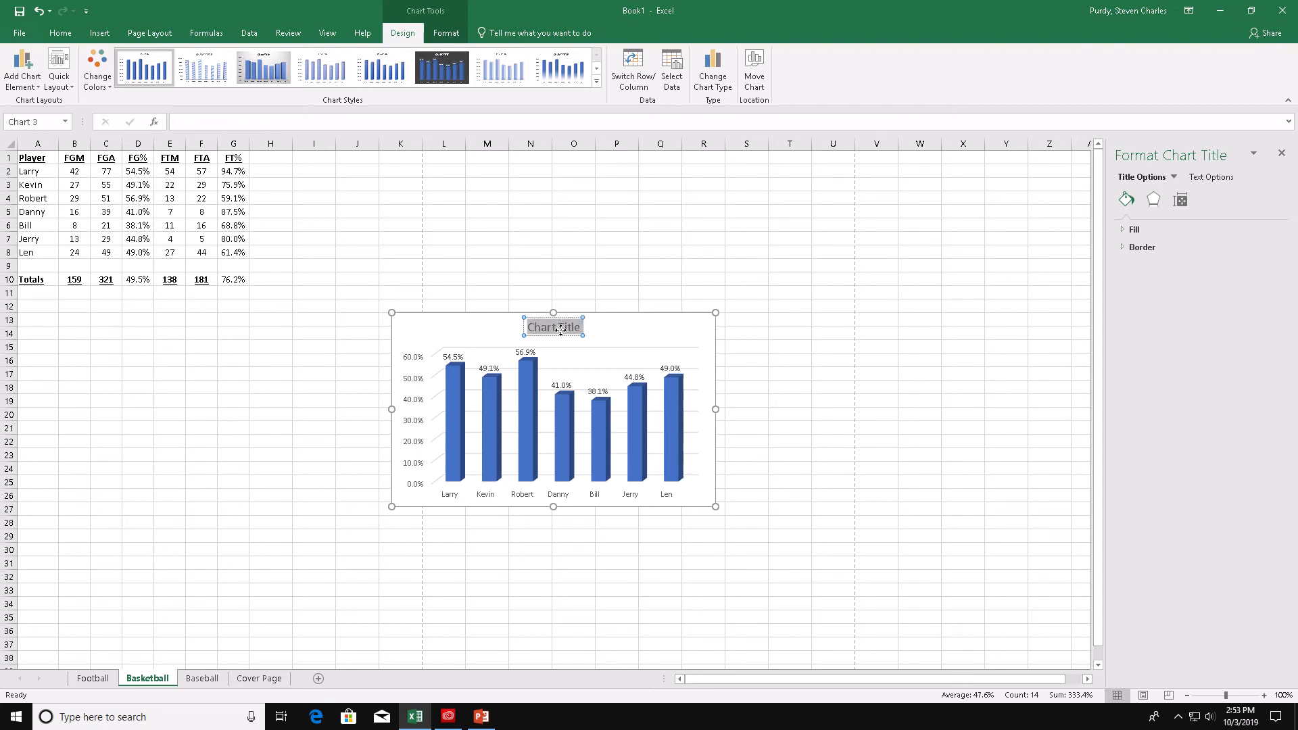
key("BackSpace")
type("Field")
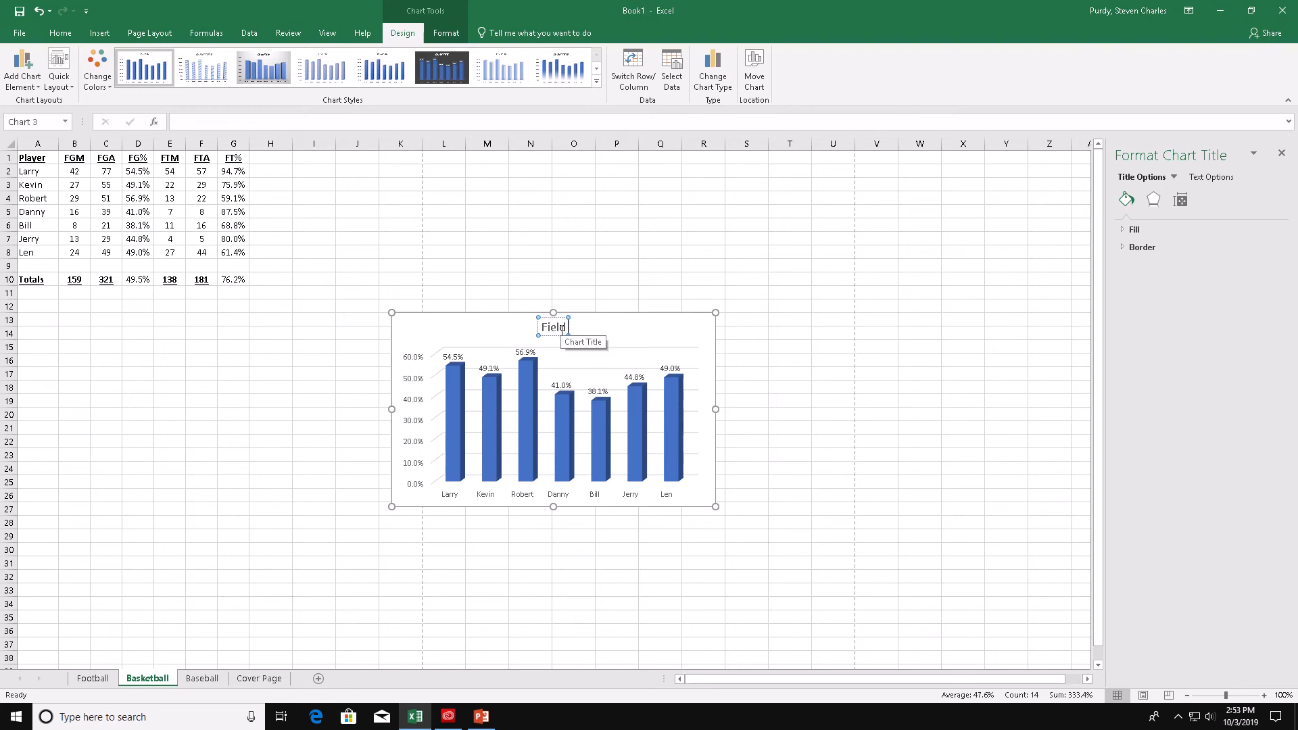
type(" Goal %")
key("Return")
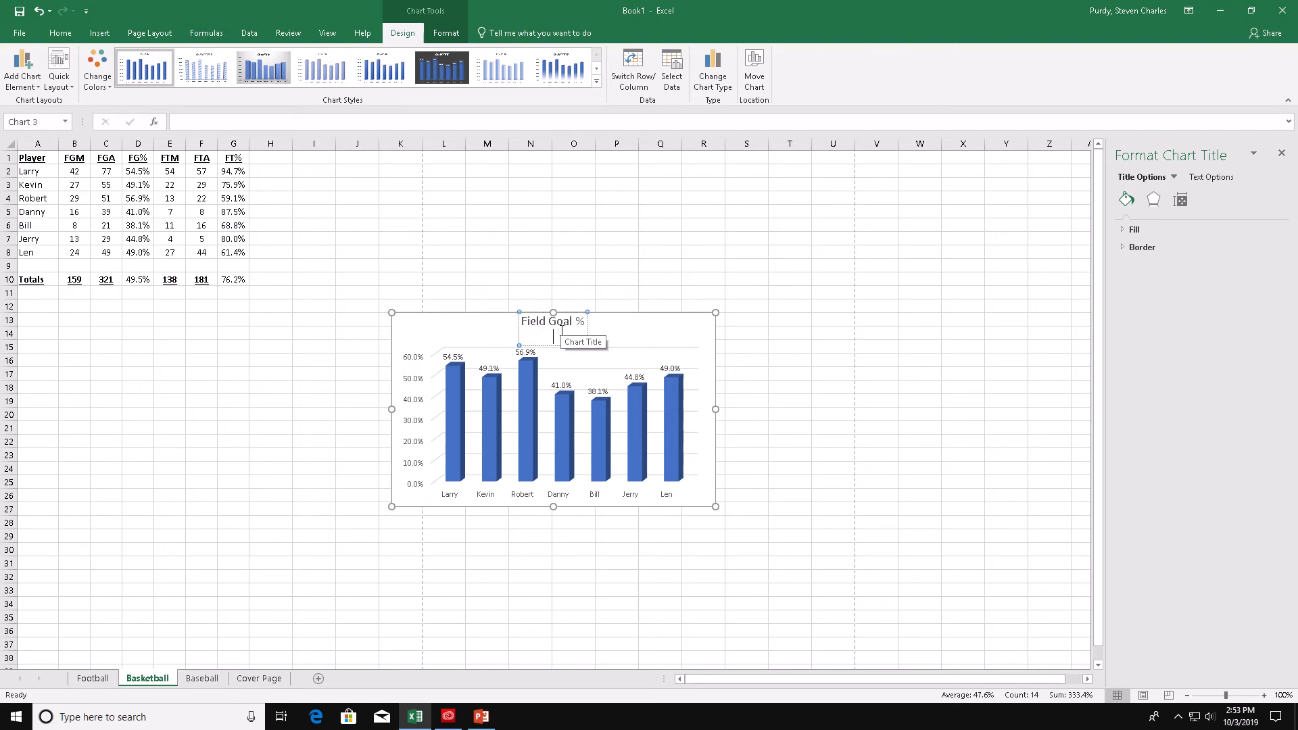
- Move the chart below the table starting at row 11 and widen it to about column H
left_click(900, 355)
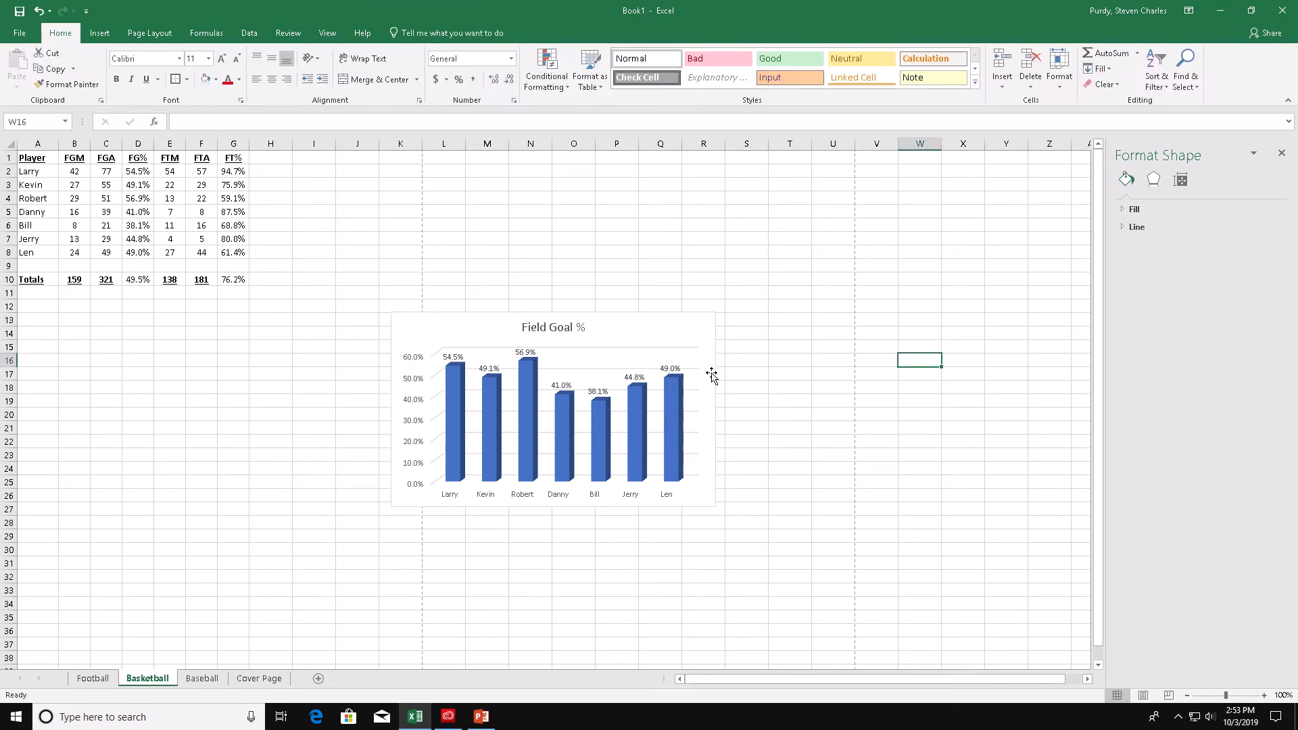
left_click_drag(610, 326, 237, 302)
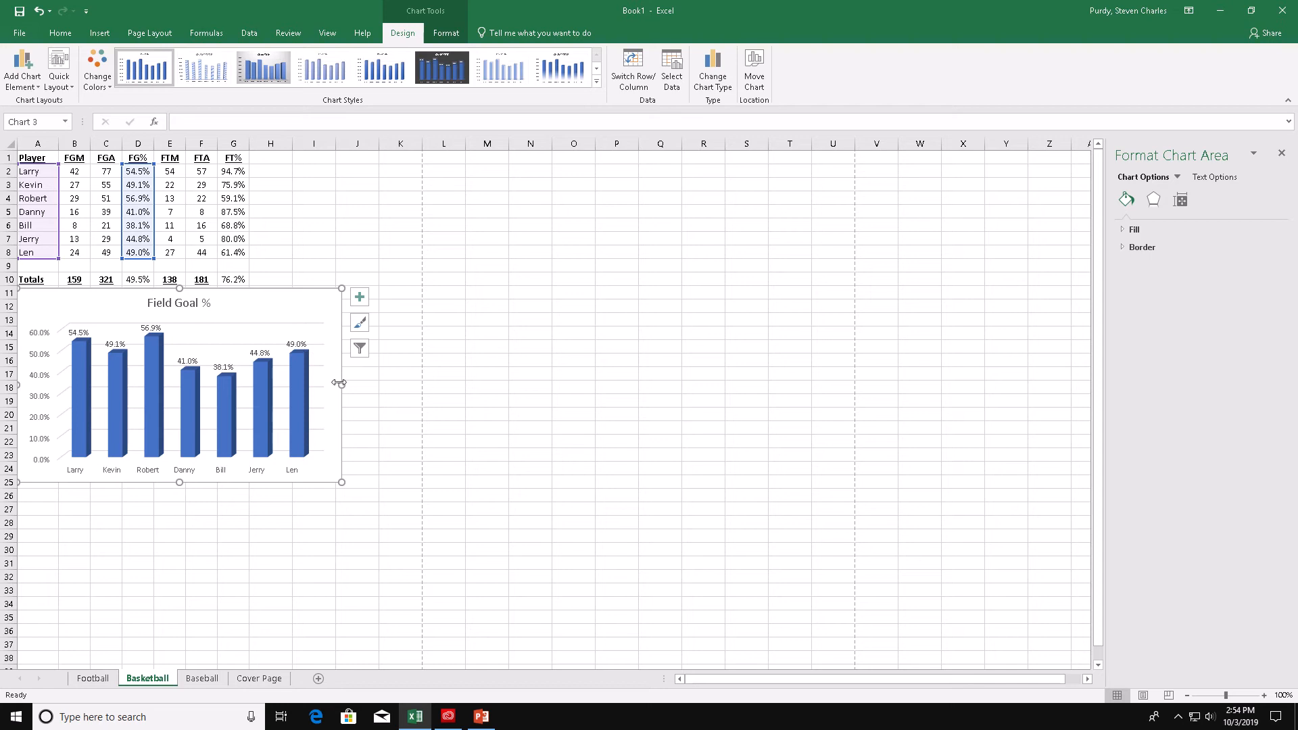
left_click_drag(338, 382, 379, 382)
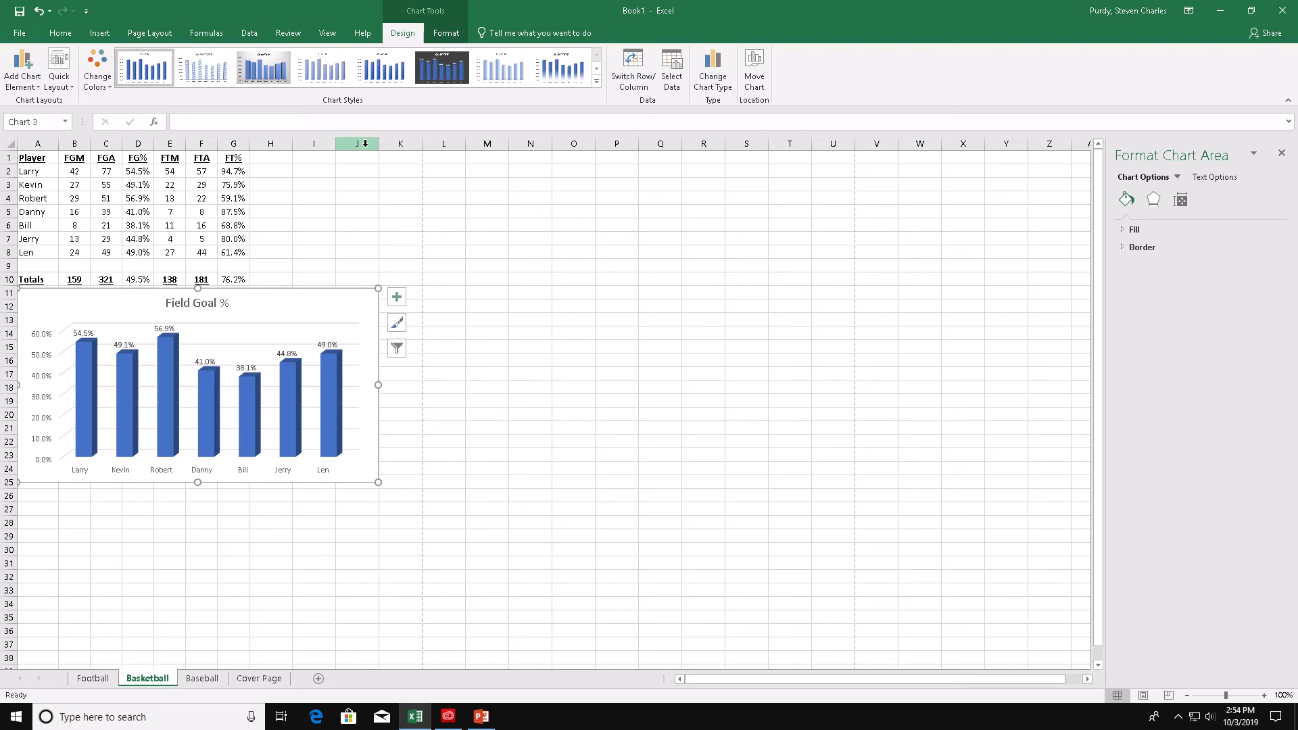
- Fill Larry's column in the chart with red
left_click(76, 379)
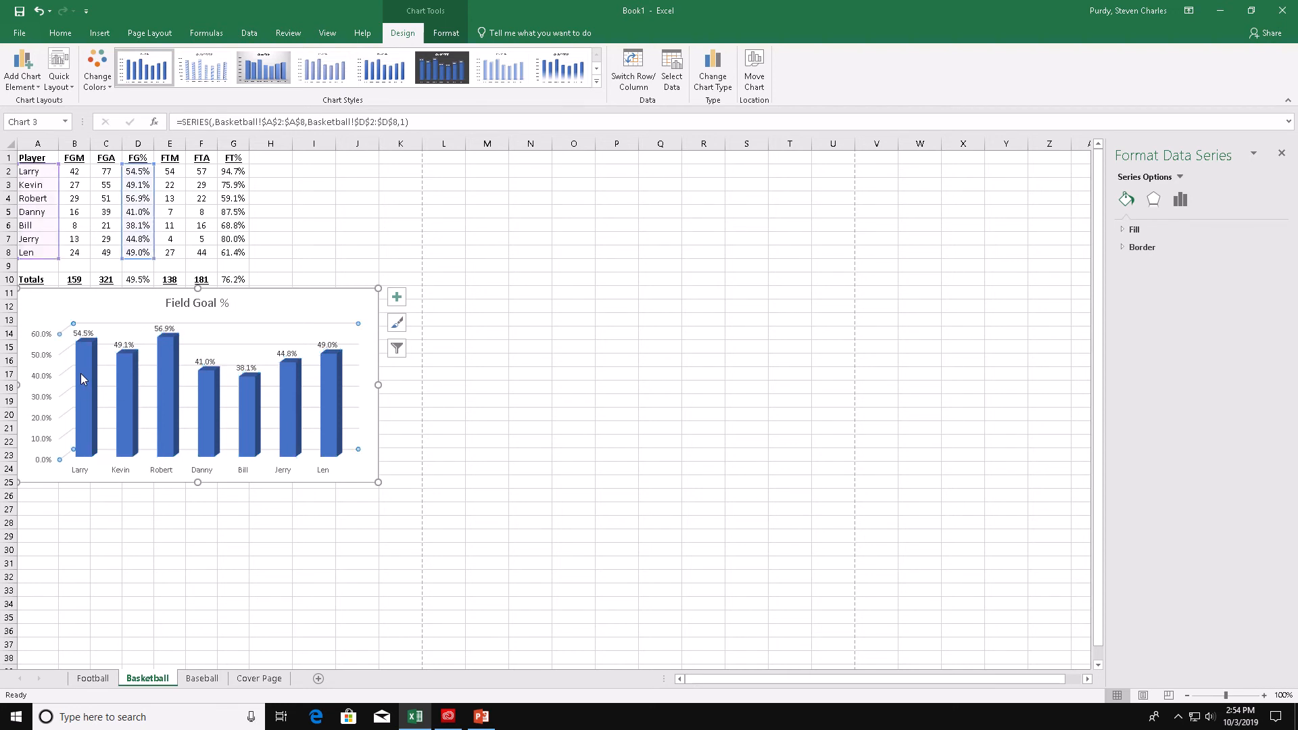
left_click(79, 373)
left_click(90, 374)
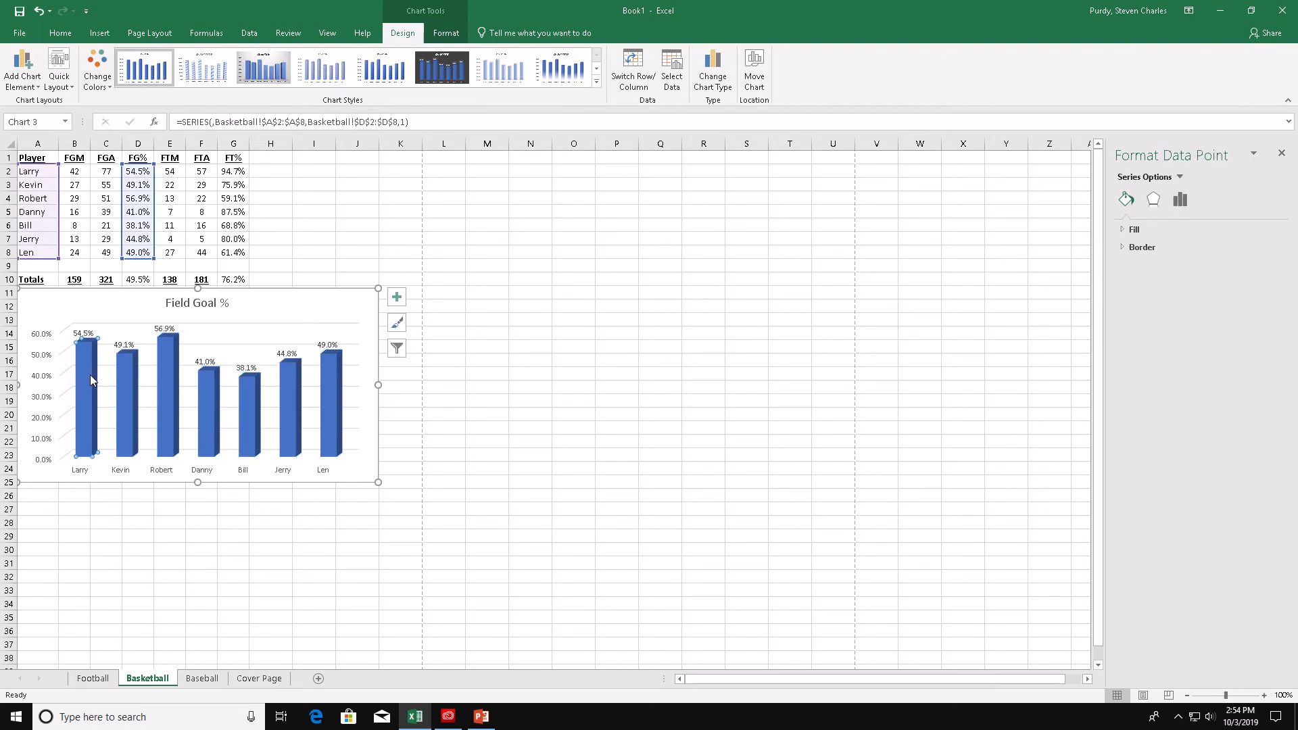
right_click(88, 383)
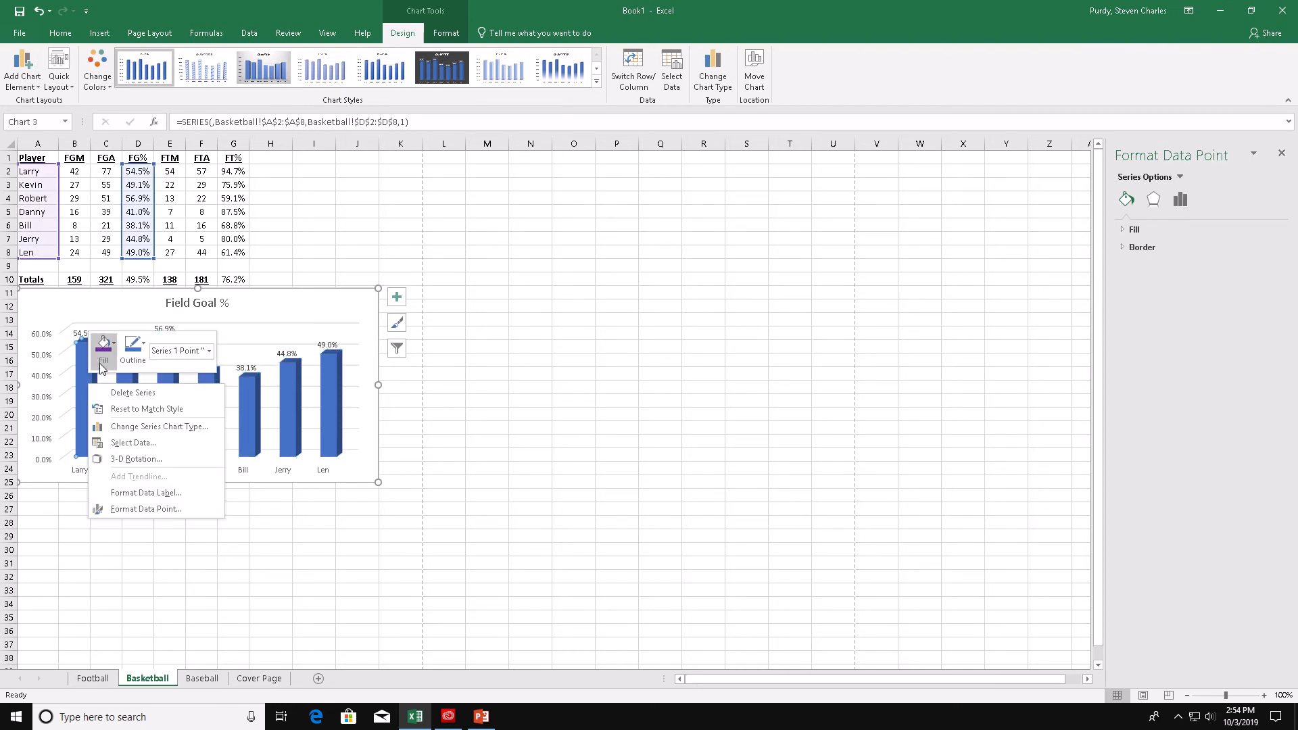
left_click(100, 362)
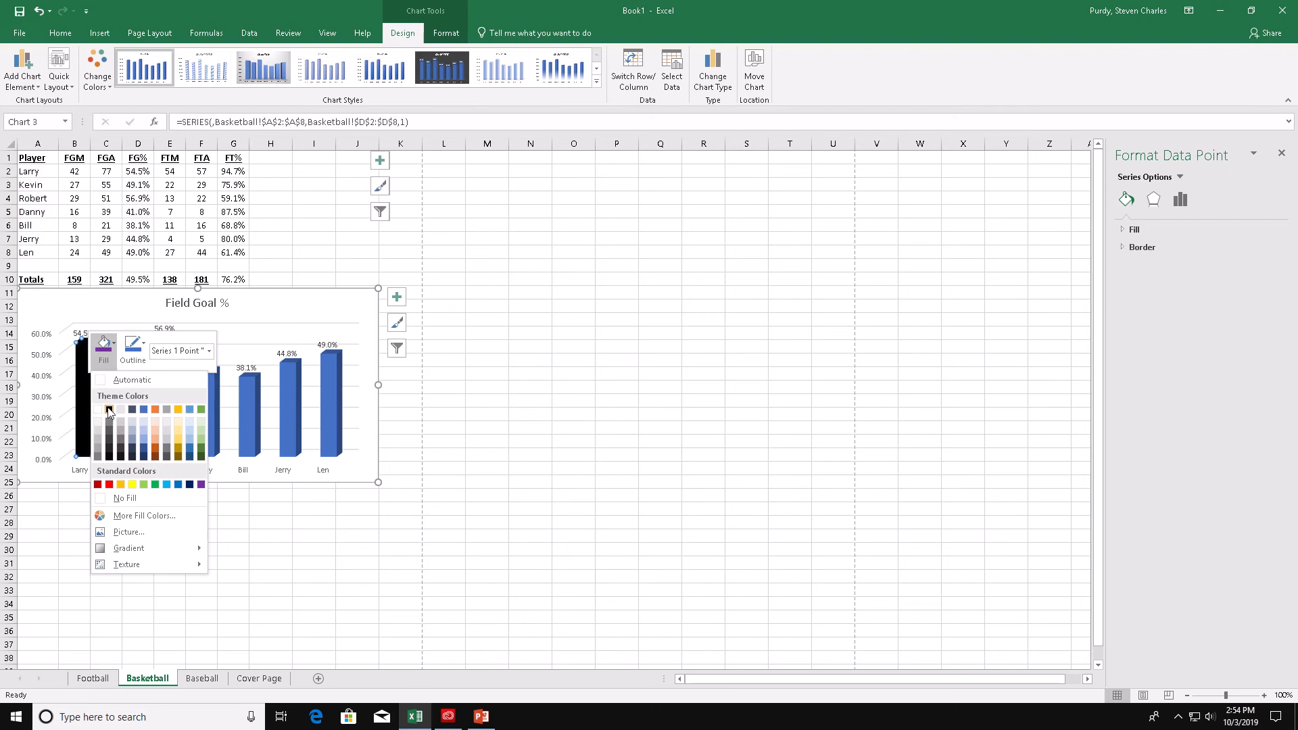
left_click(109, 409)
left_click(104, 347)
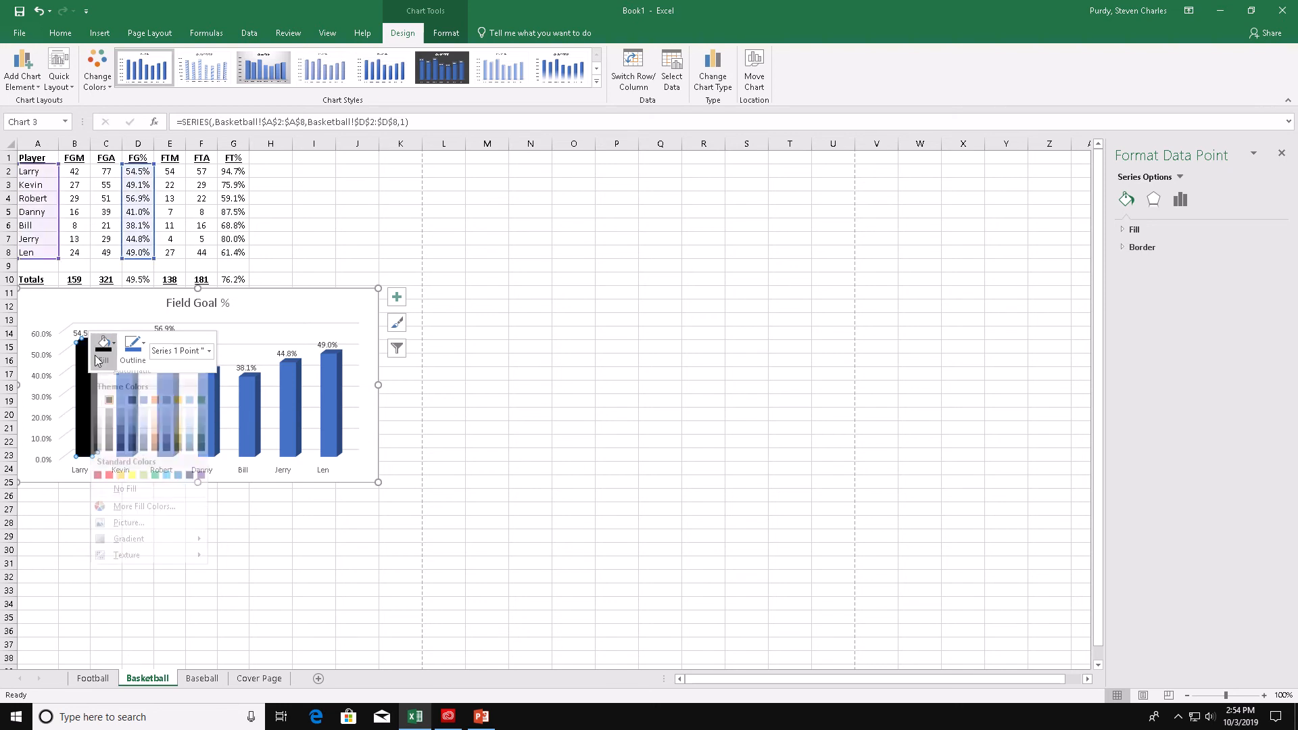
left_click(98, 484)
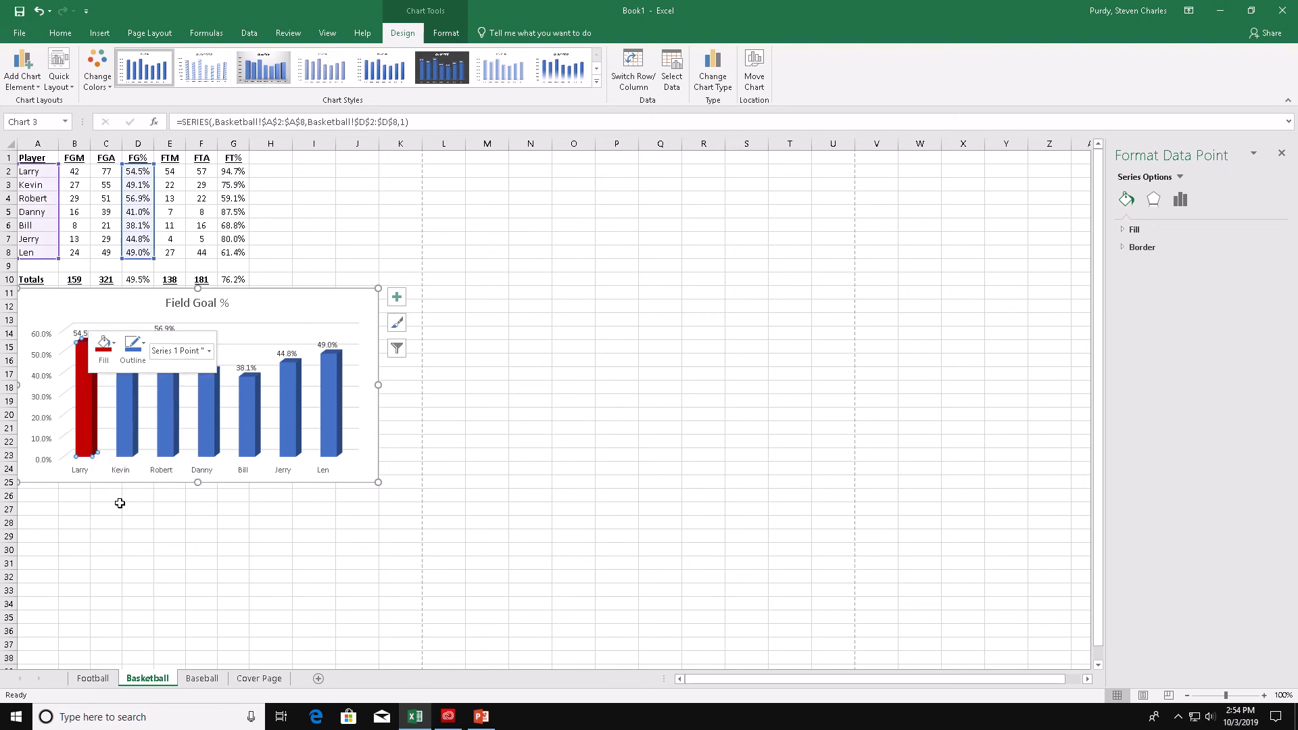
left_click(115, 509)
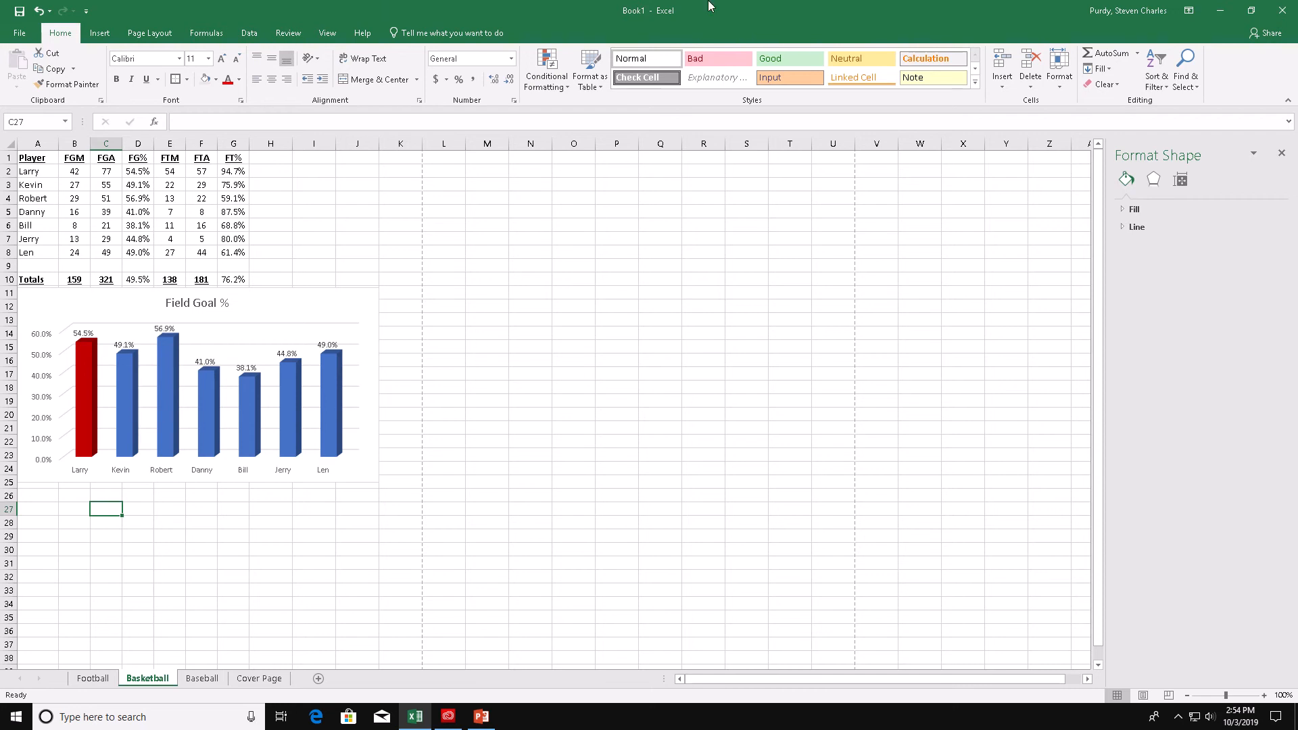
- Apply a black outline shape style to the chart area
mouse_move(763, 7)
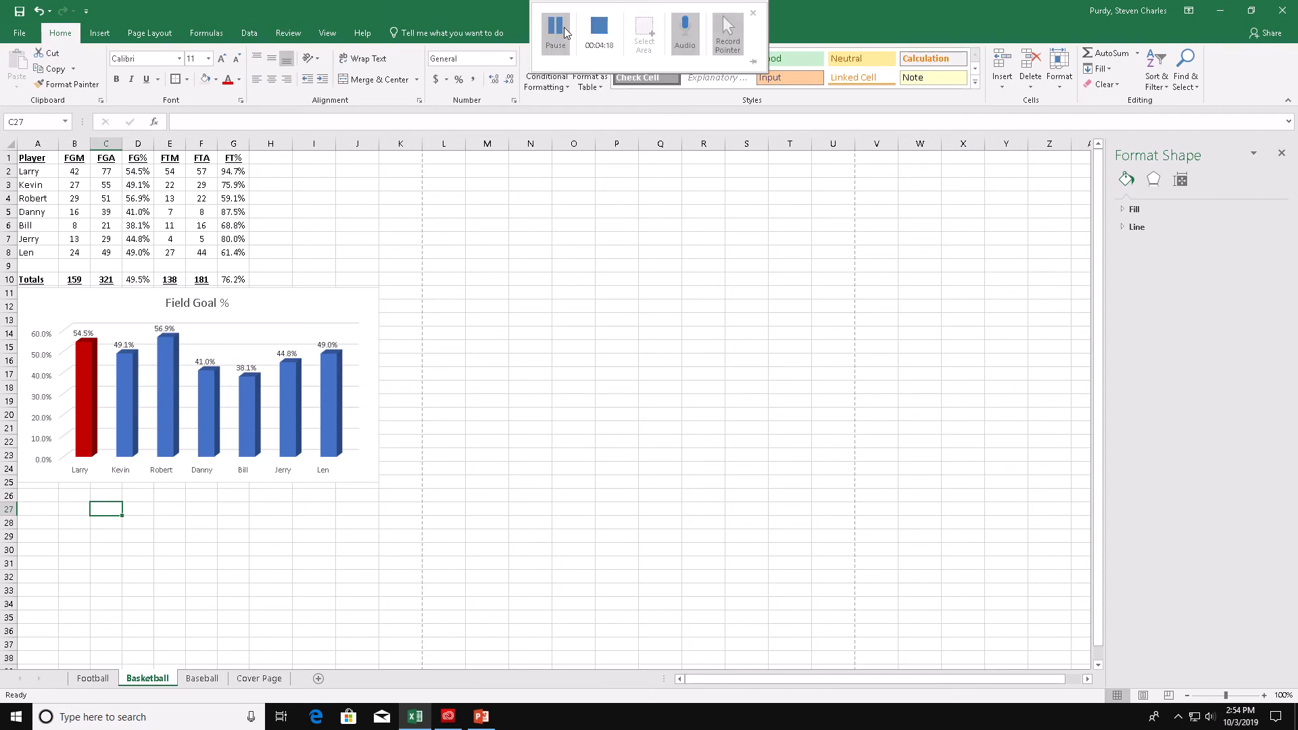
left_click(565, 32)
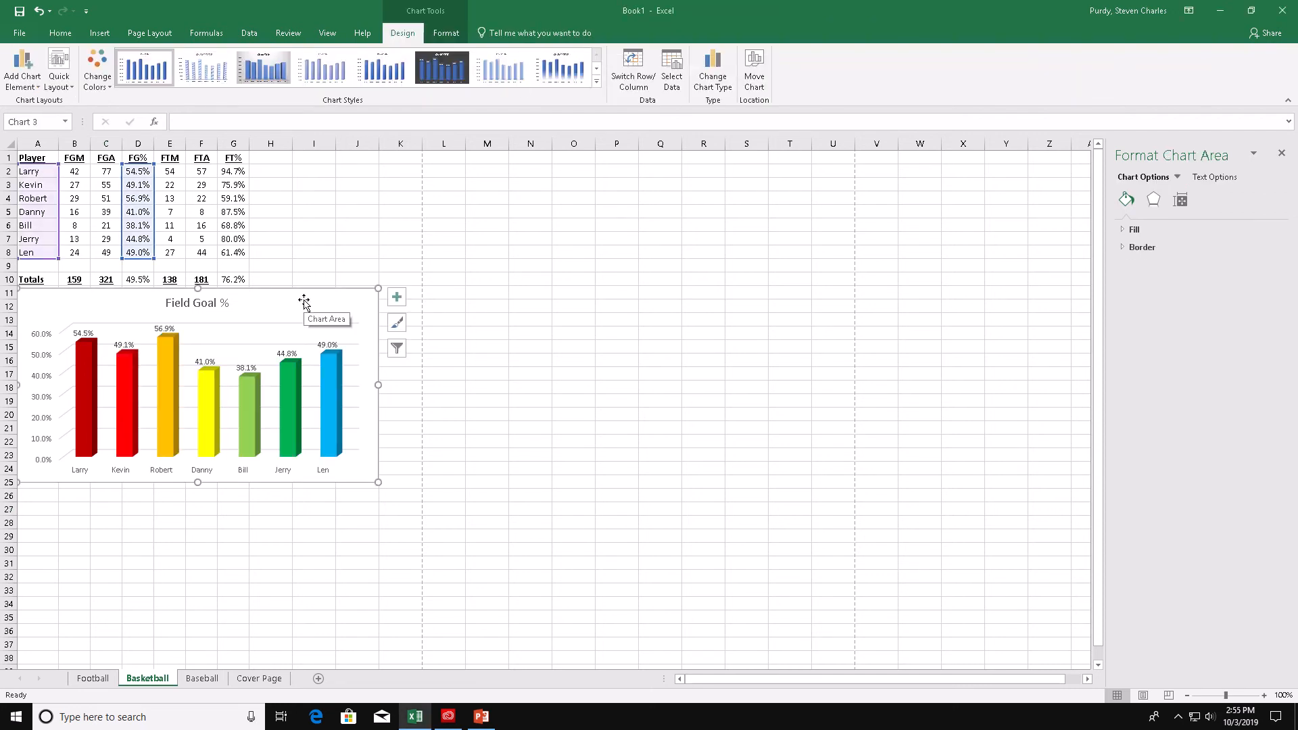
left_click(444, 34)
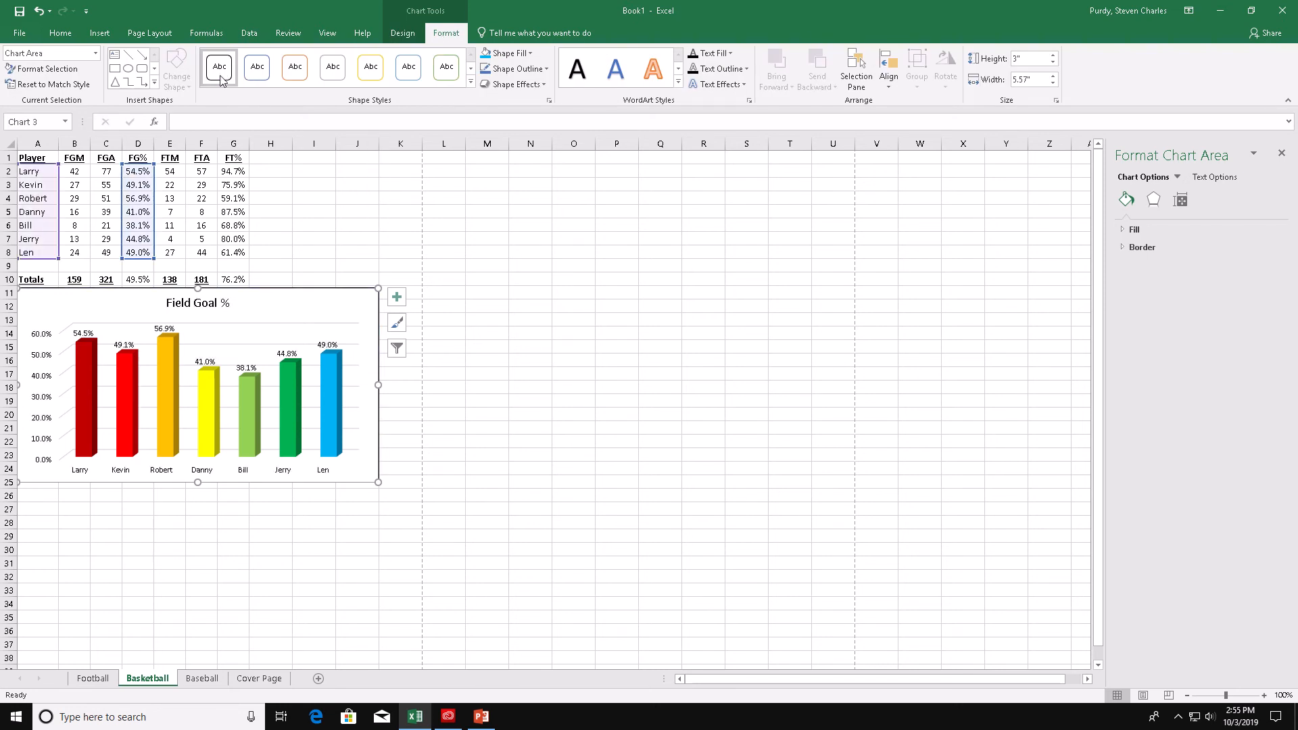
left_click(295, 196)
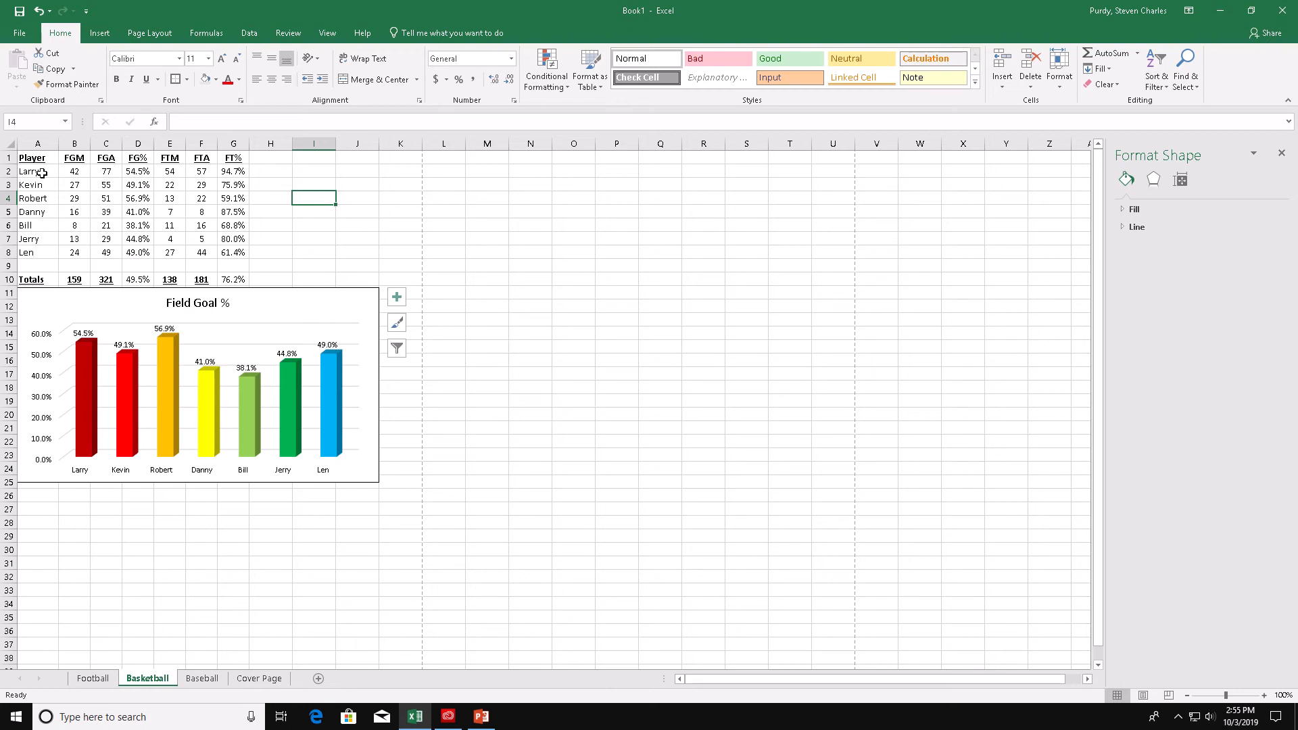
- Insert a 3-D clustered column chart from the player names and the FT% values
left_click_drag(42, 173, 41, 249)
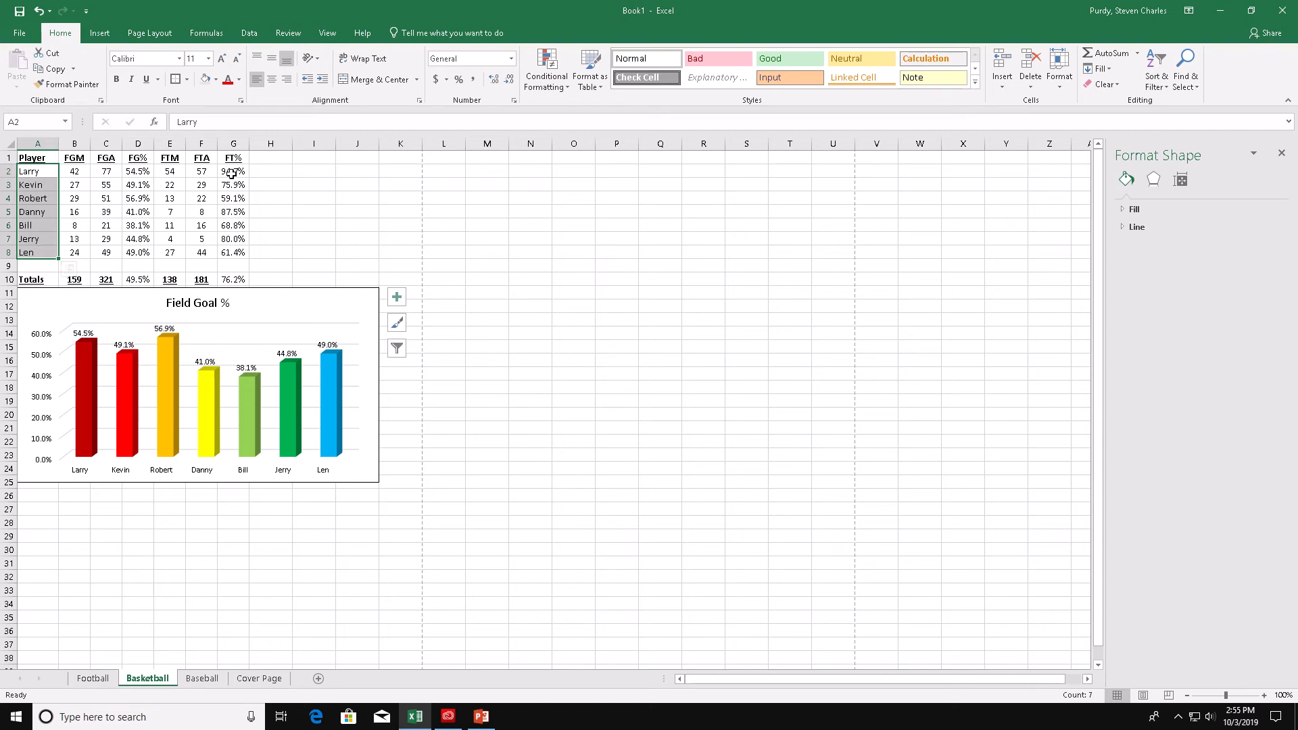
left_click_drag(233, 172, 236, 252)
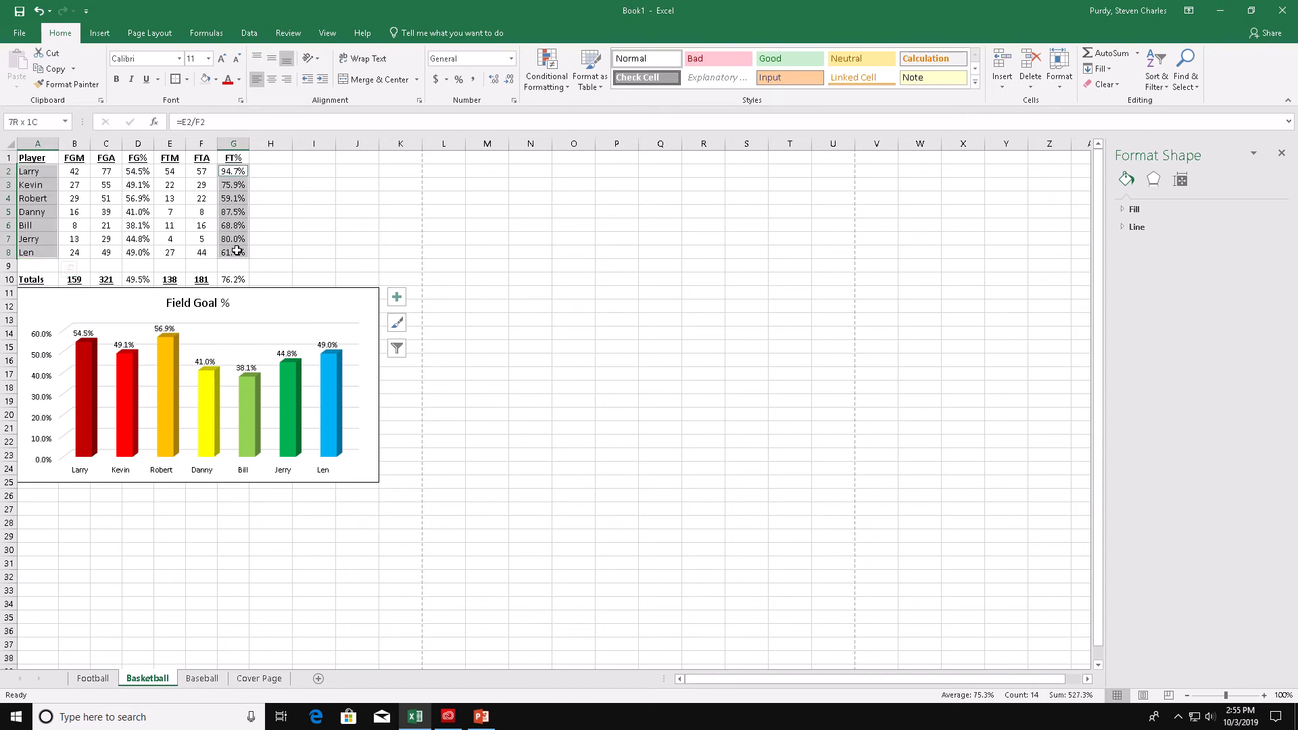
left_click(99, 33)
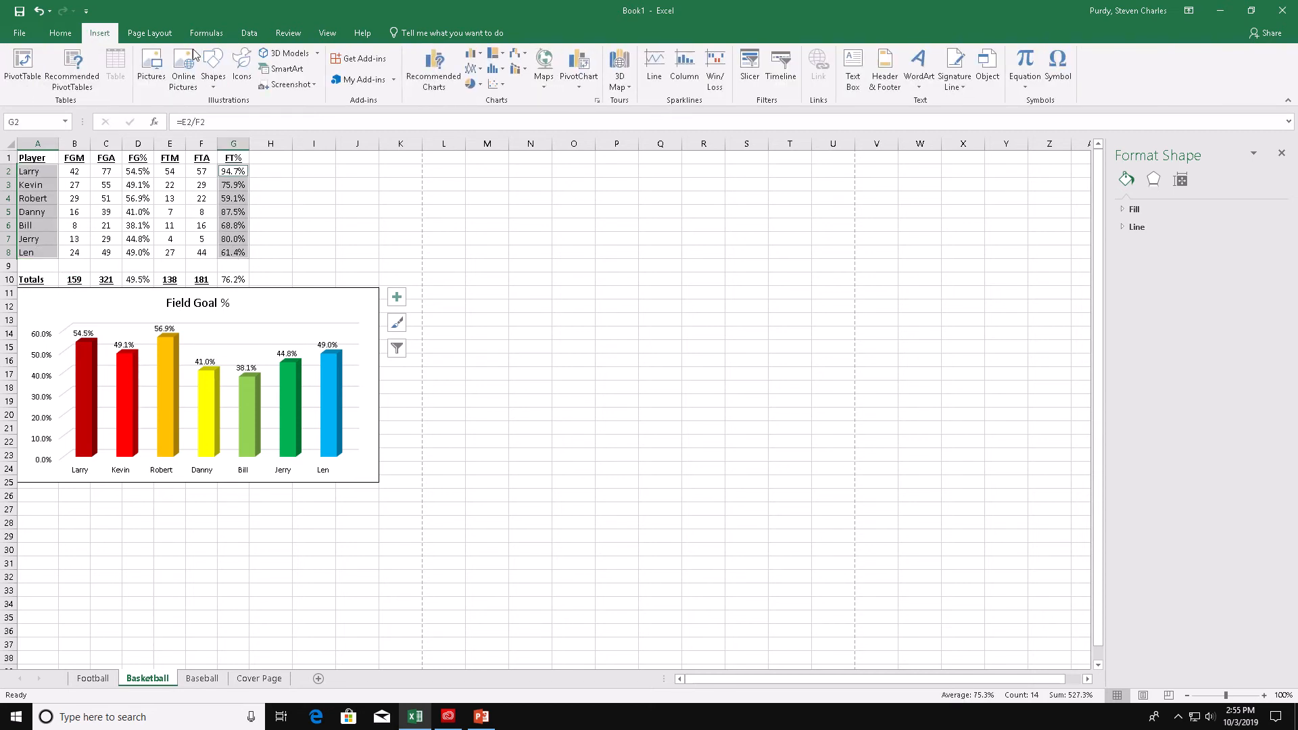
left_click(498, 63)
left_click(483, 152)
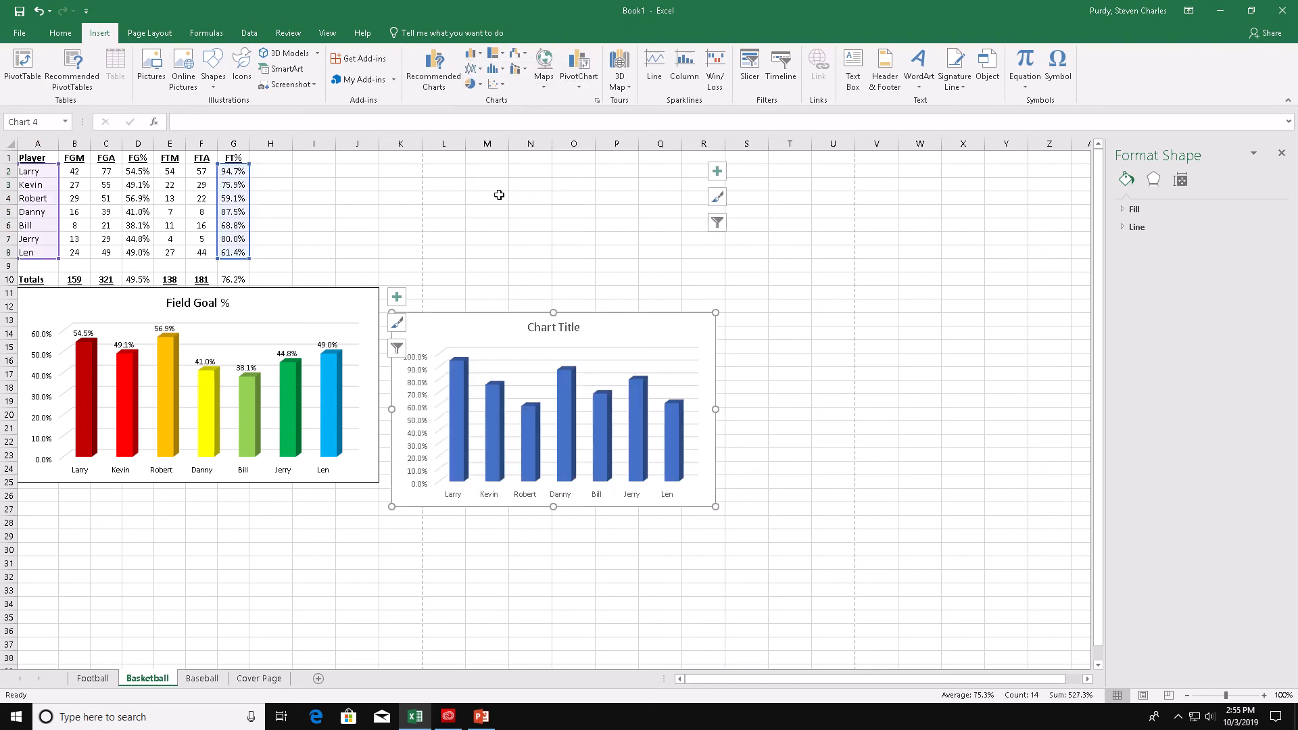
- Move the new chart directly below the Field Goal % chart and widen it to match its width
left_click_drag(597, 326, 202, 497)
scroll(353, 515, "down", 7)
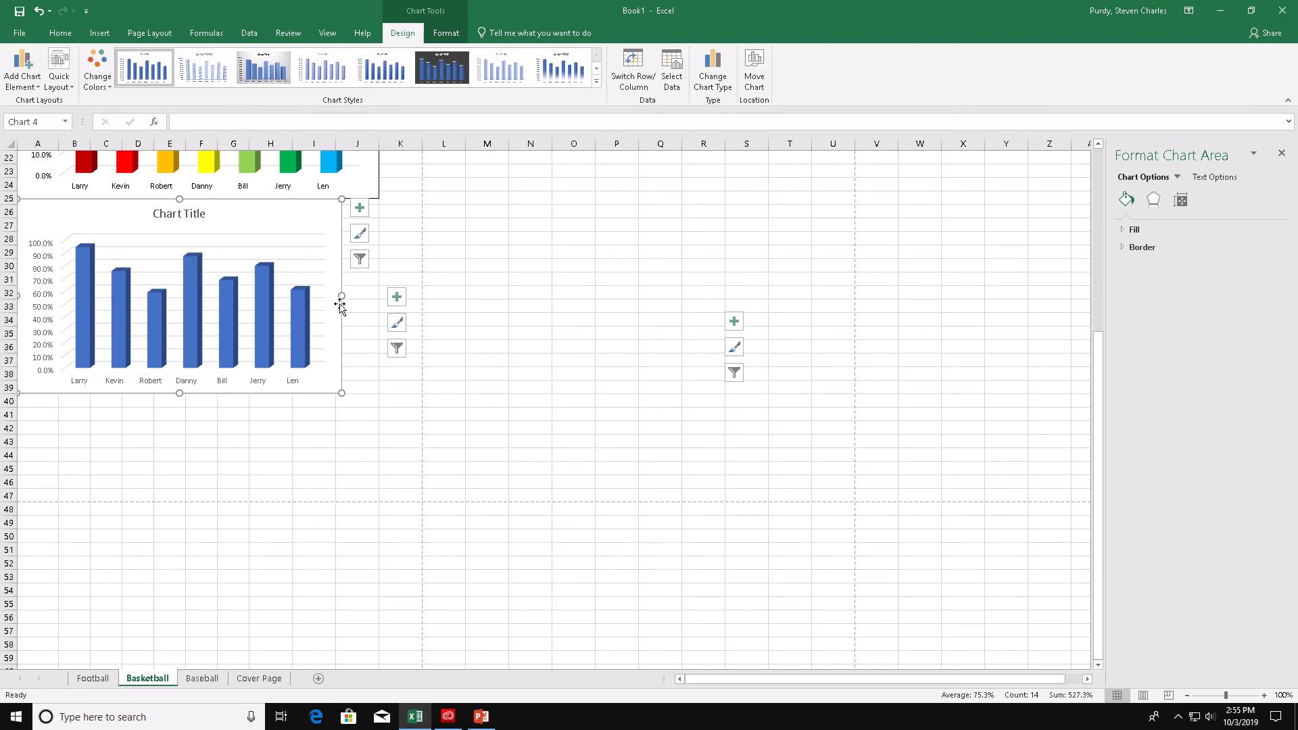
left_click_drag(341, 294, 378, 298)
scroll(396, 365, "up", 6)
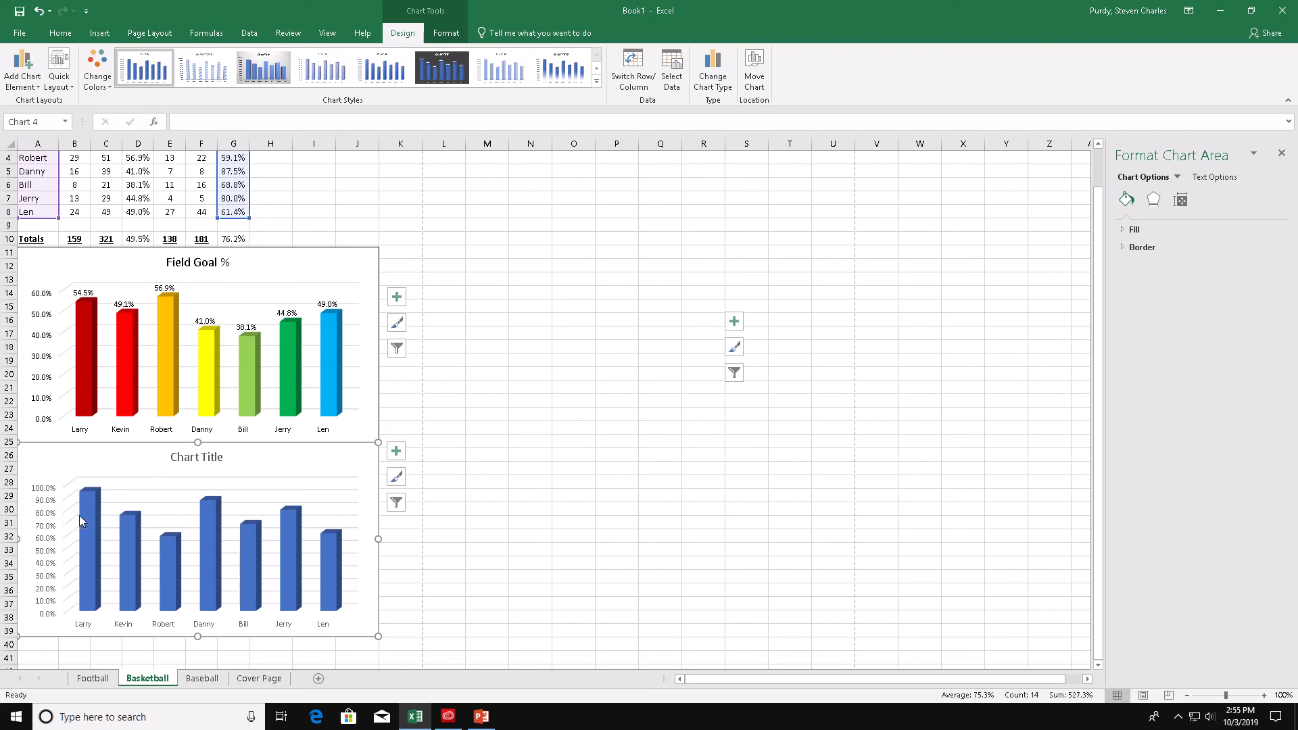
- Add data labels to the columns of the new chart
left_click(79, 515)
left_click(87, 514)
left_click(396, 451)
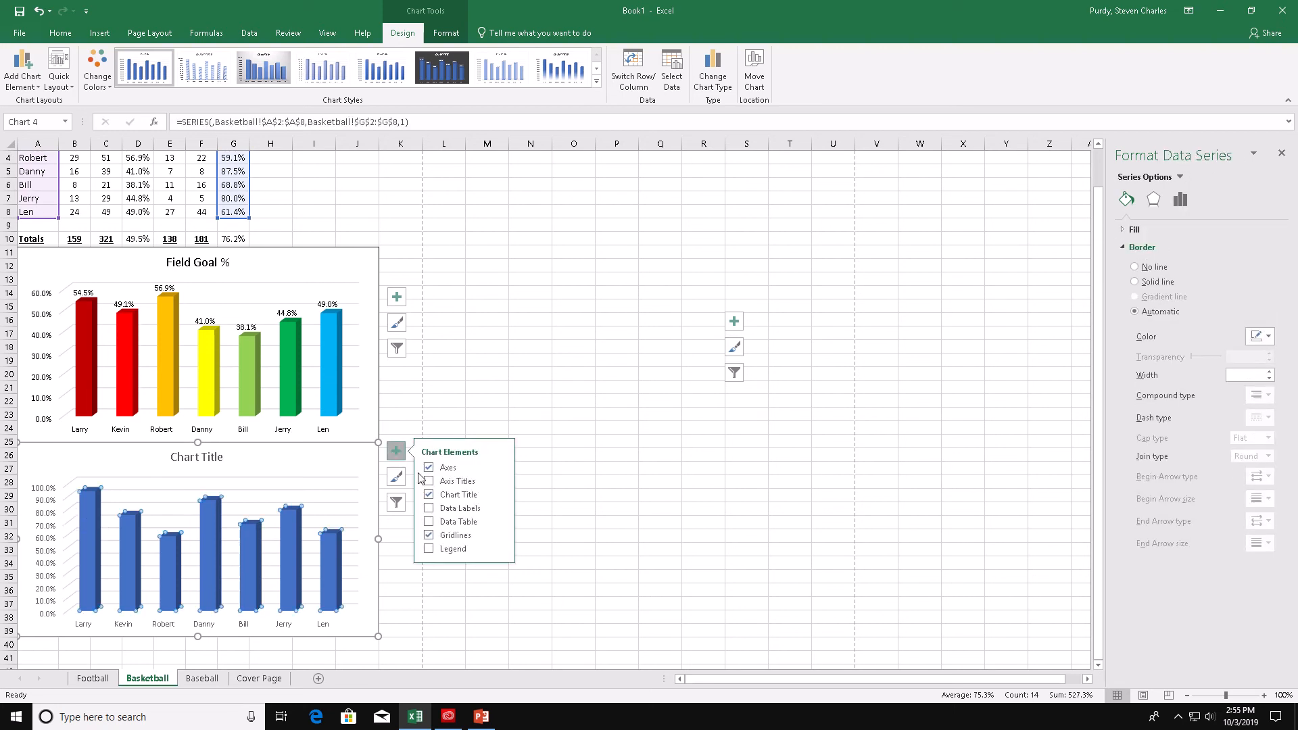
left_click(429, 508)
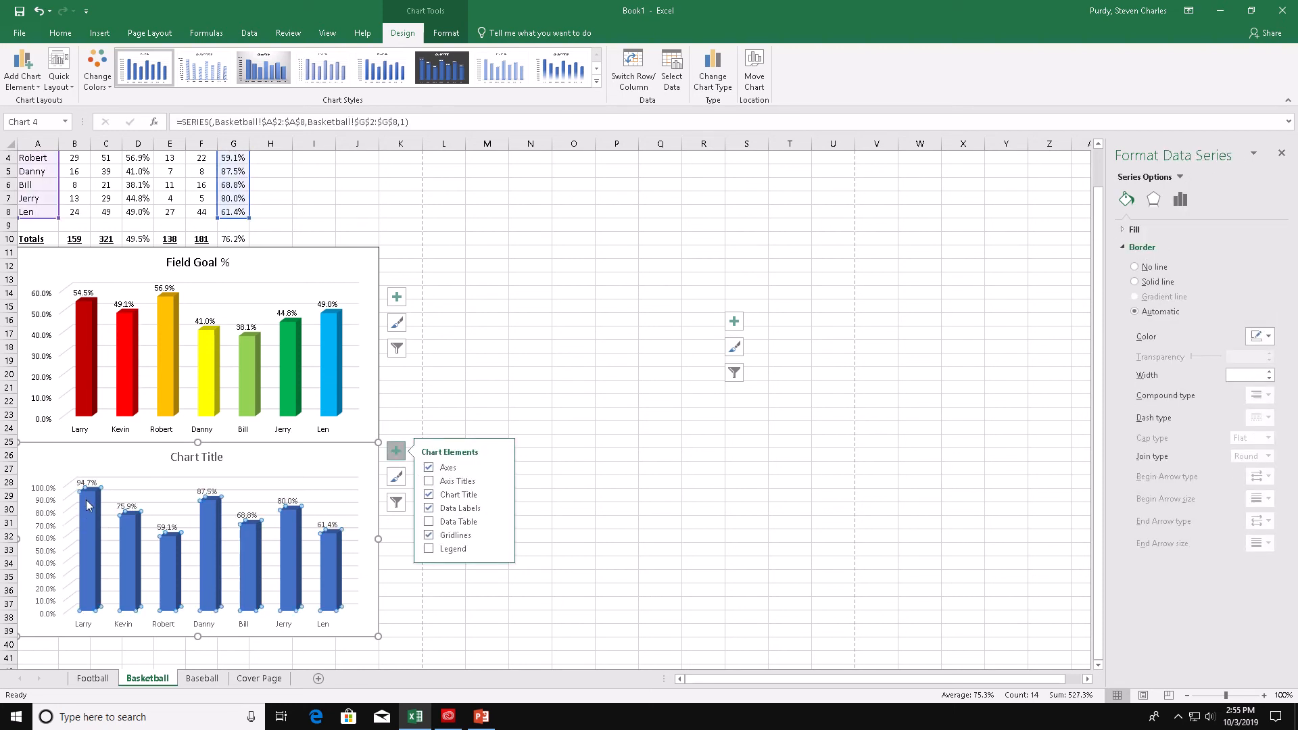
mouse_move(86, 504)
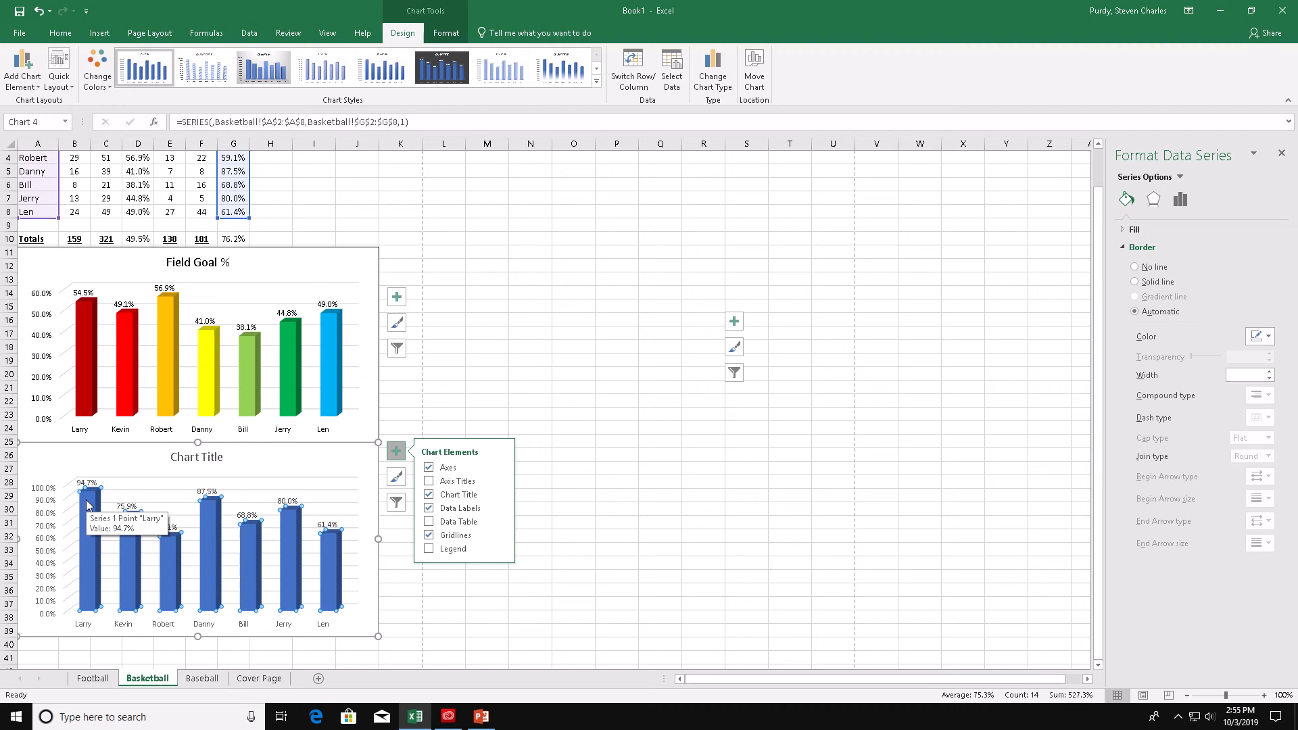
- Change the new chart's title to Free Throw %
left_click(191, 457)
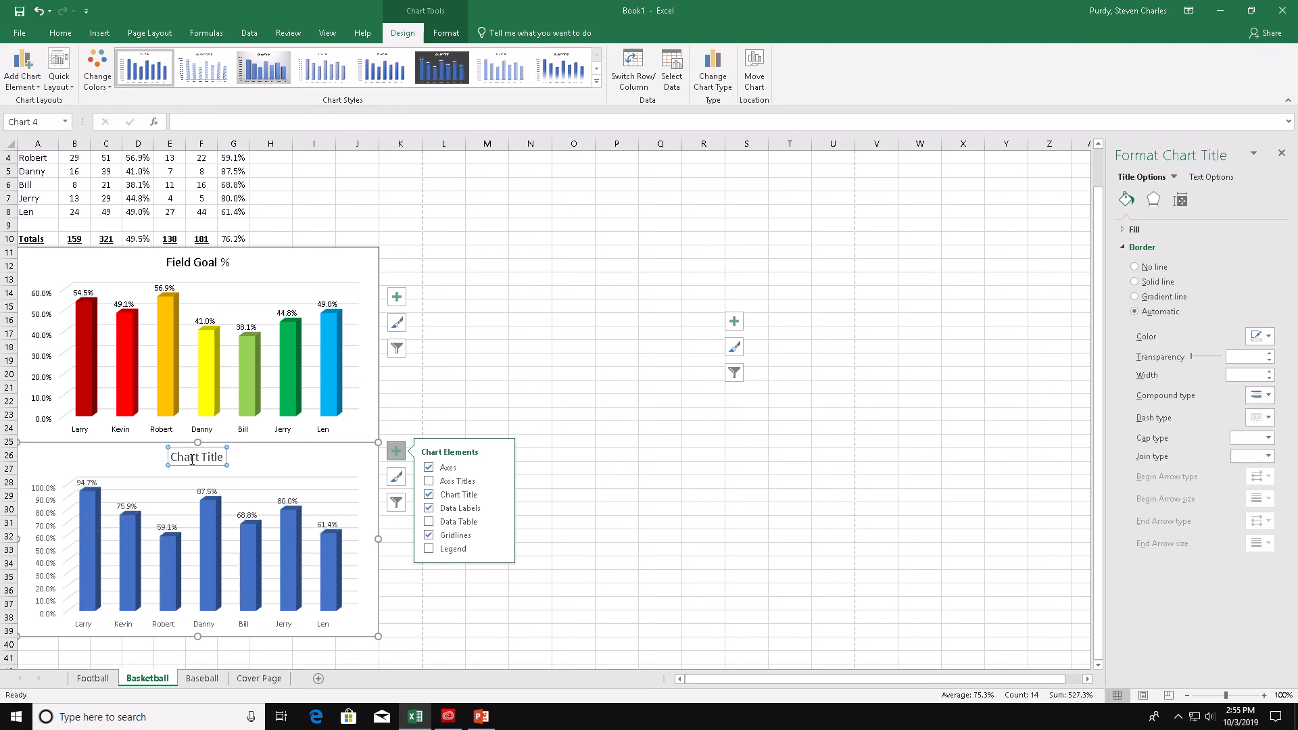
double_click(193, 460)
key("ctrl+a")
type("F")
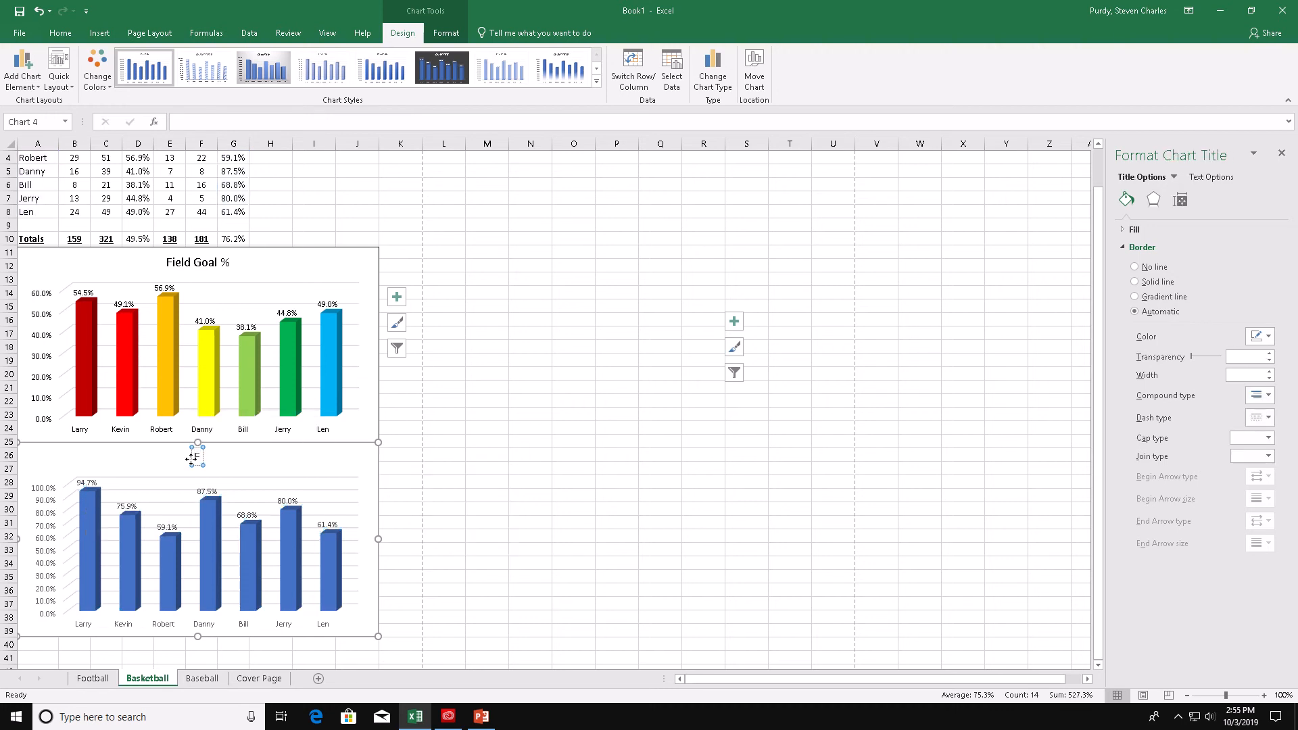
type("ree")
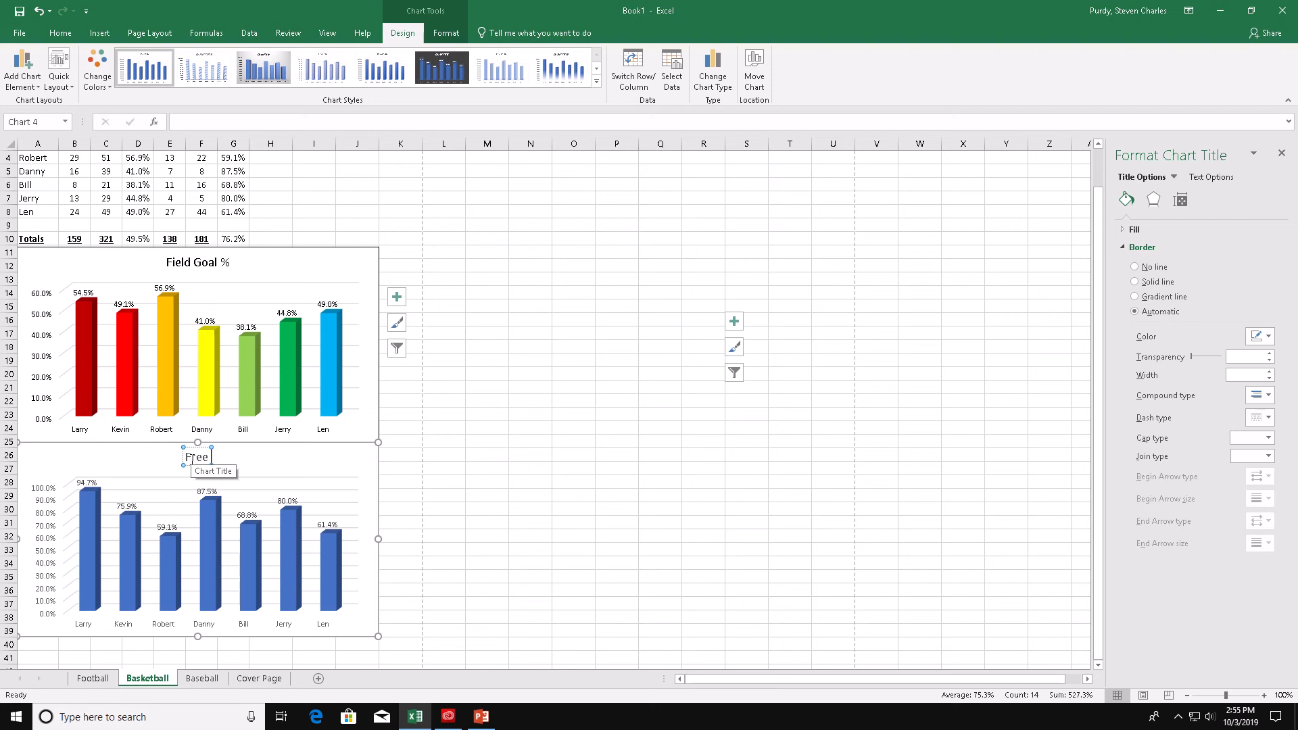
type(" Throw %")
left_click(387, 509)
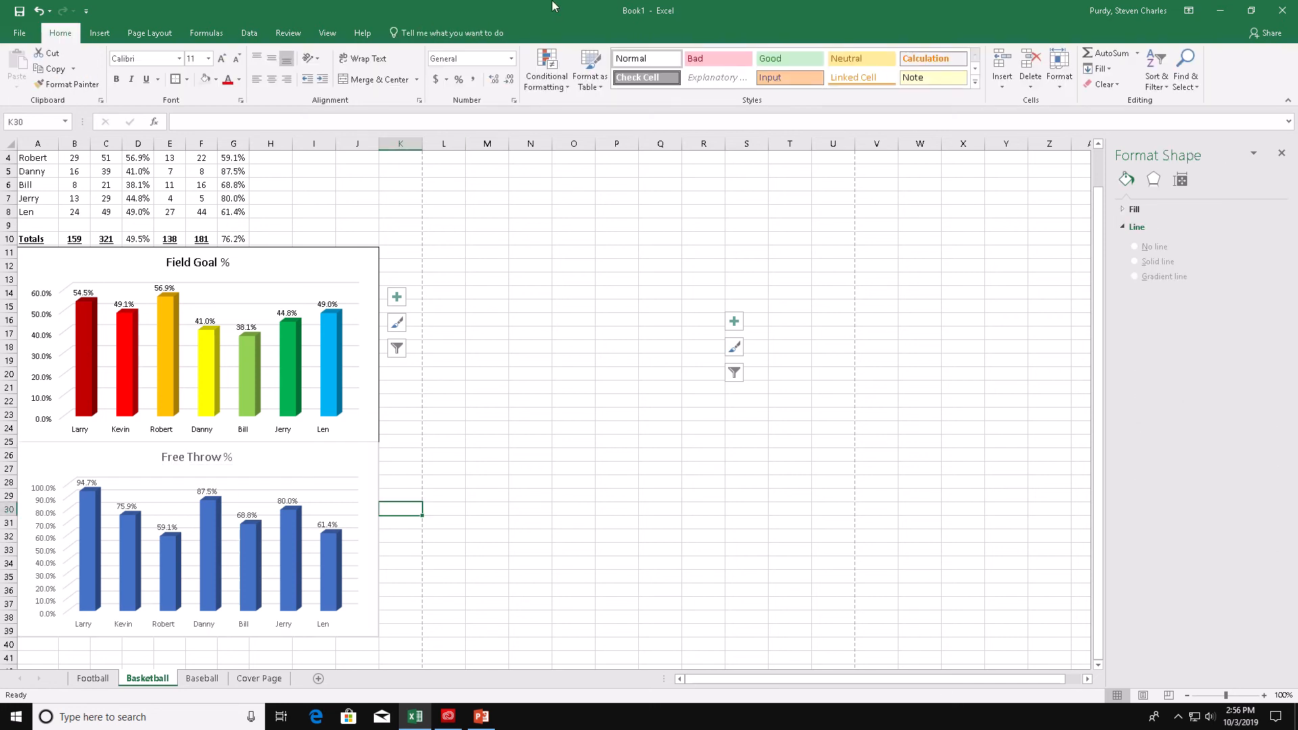
- Insert a new blank row above the table's header row
mouse_move(723, 15)
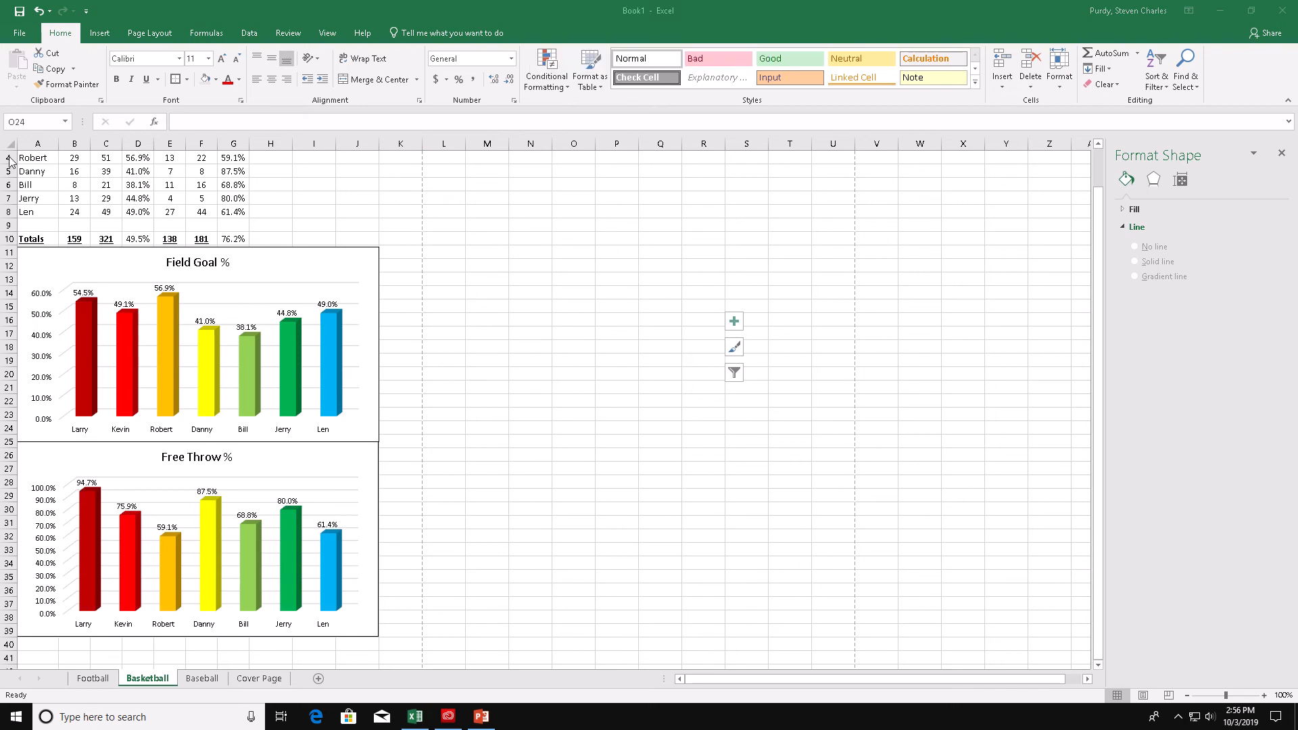
scroll(513, 275, "up", 1)
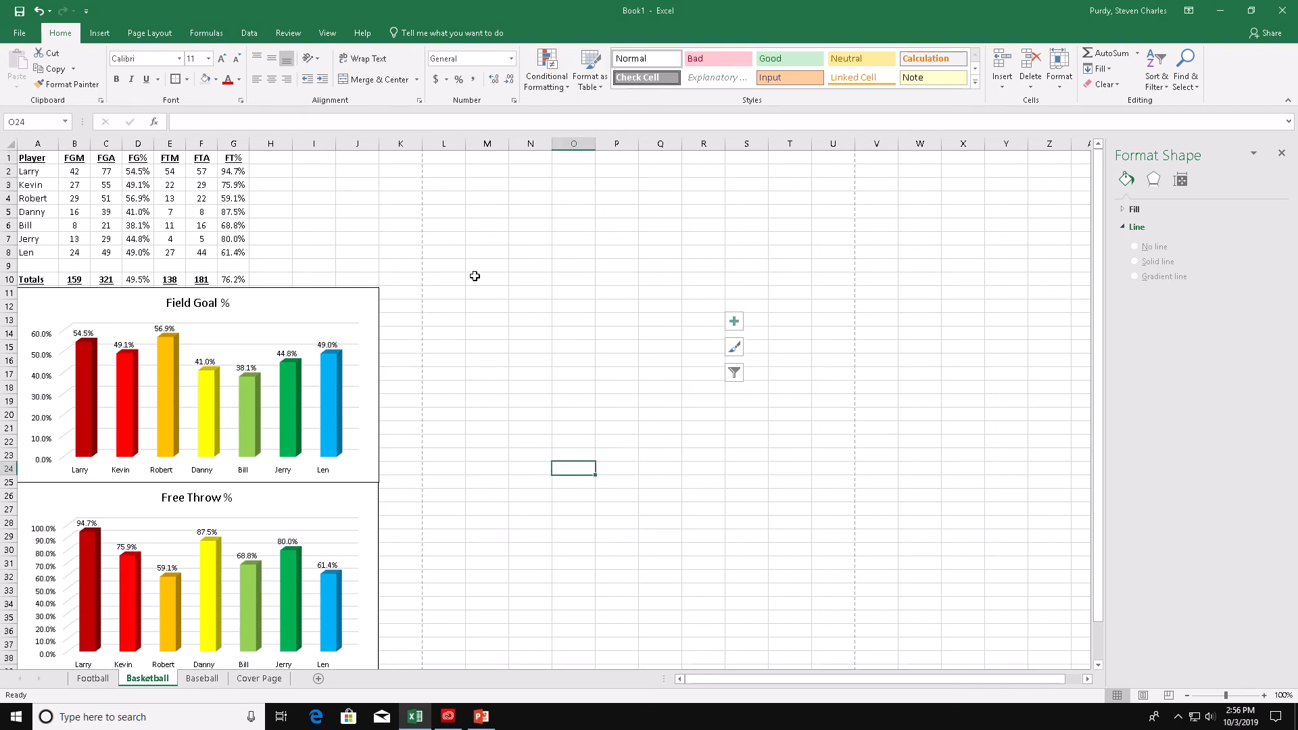
right_click(7, 158)
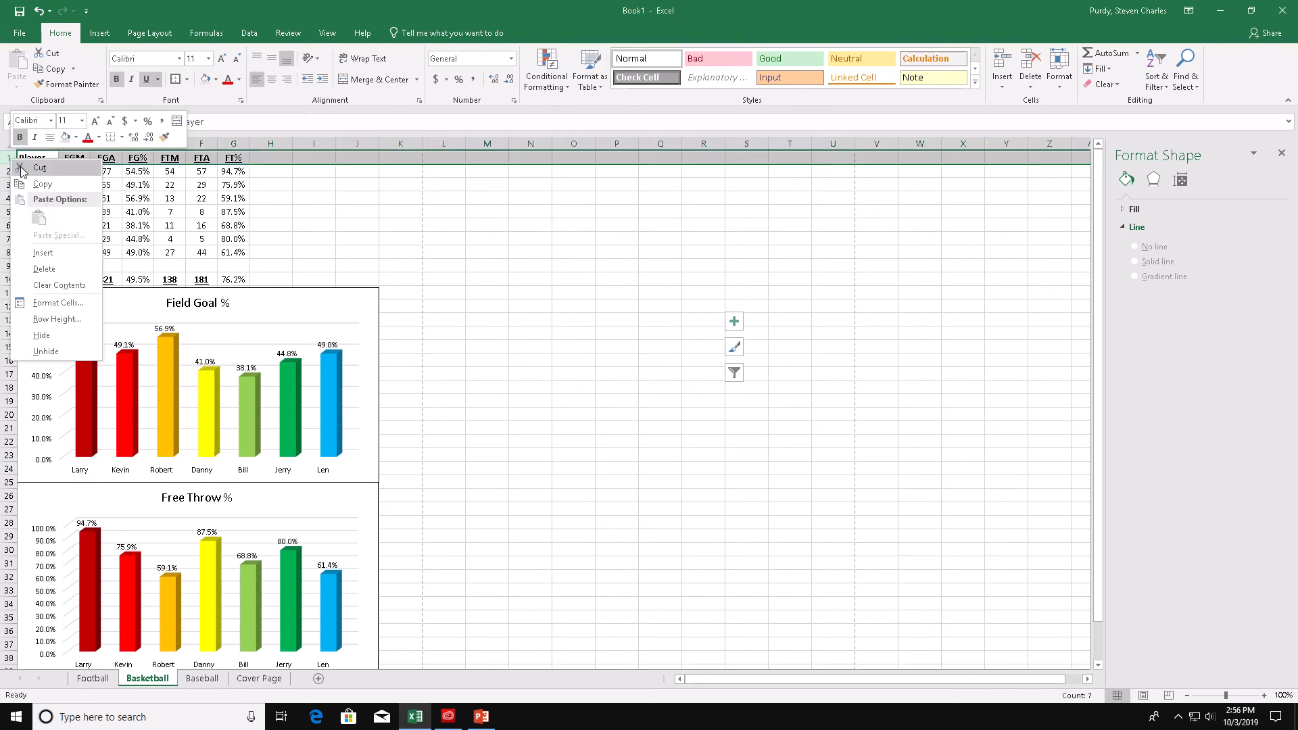
left_click(47, 253)
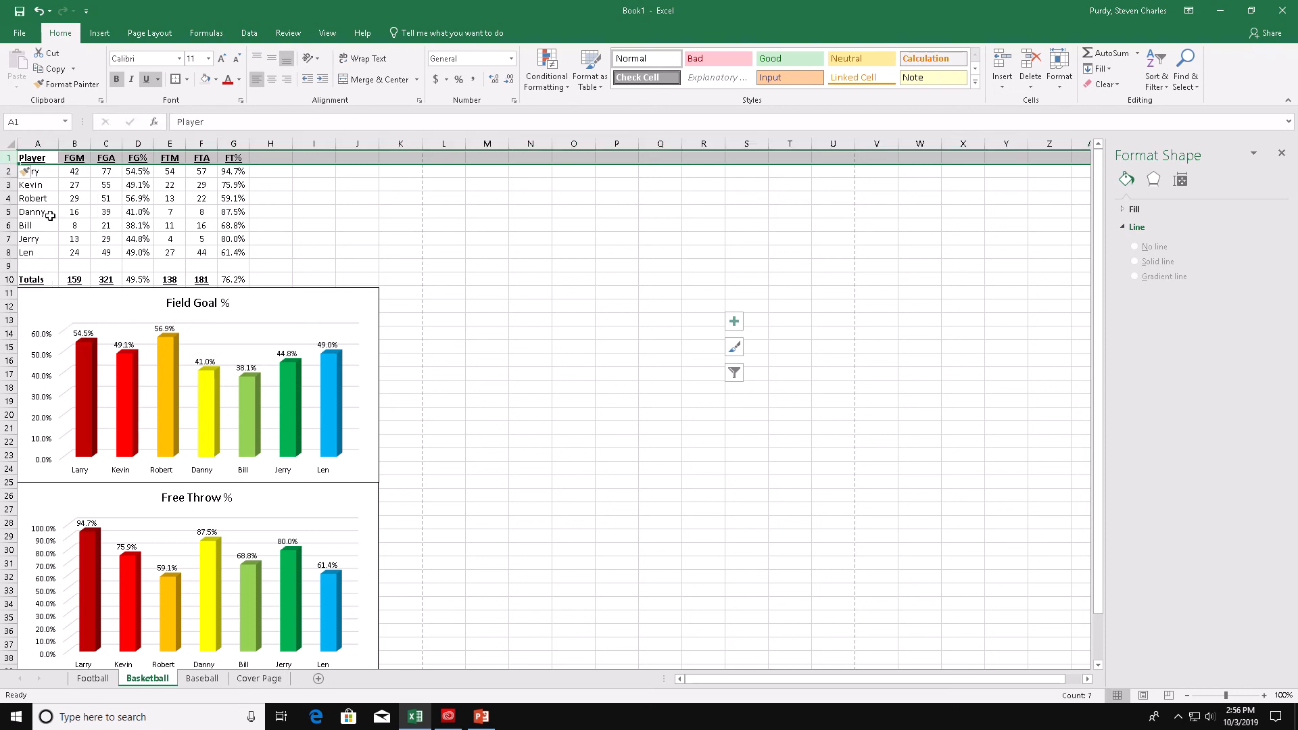
- Merge and center cells A1 through G1 and set their font size to 18
left_click(45, 157)
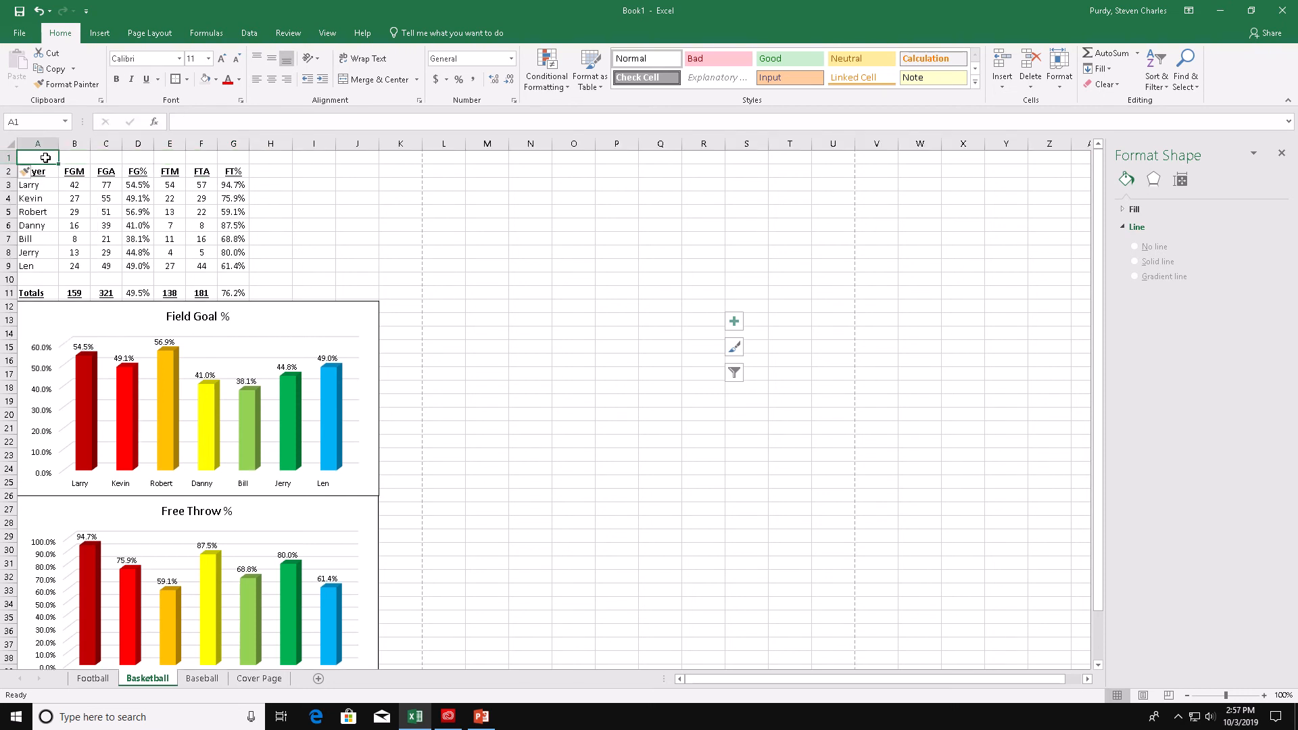
left_click_drag(45, 158, 237, 155)
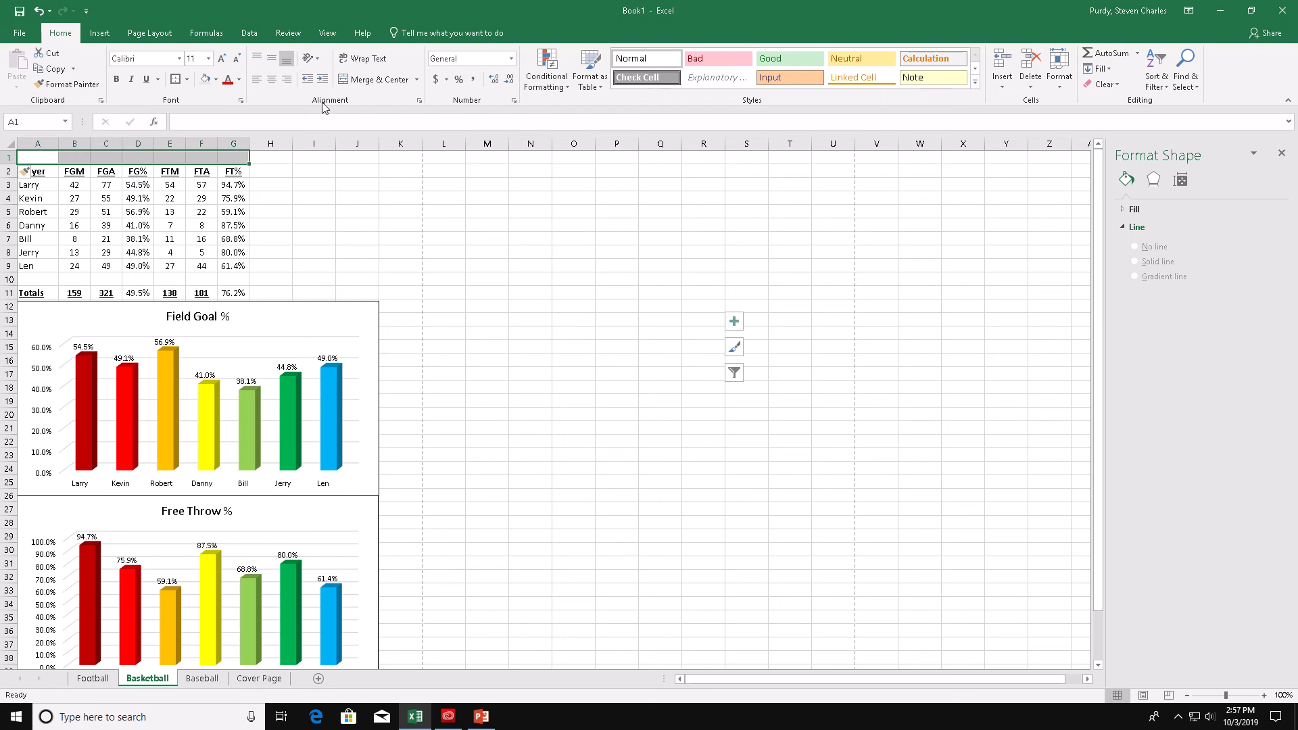
left_click(373, 79)
left_click(201, 63)
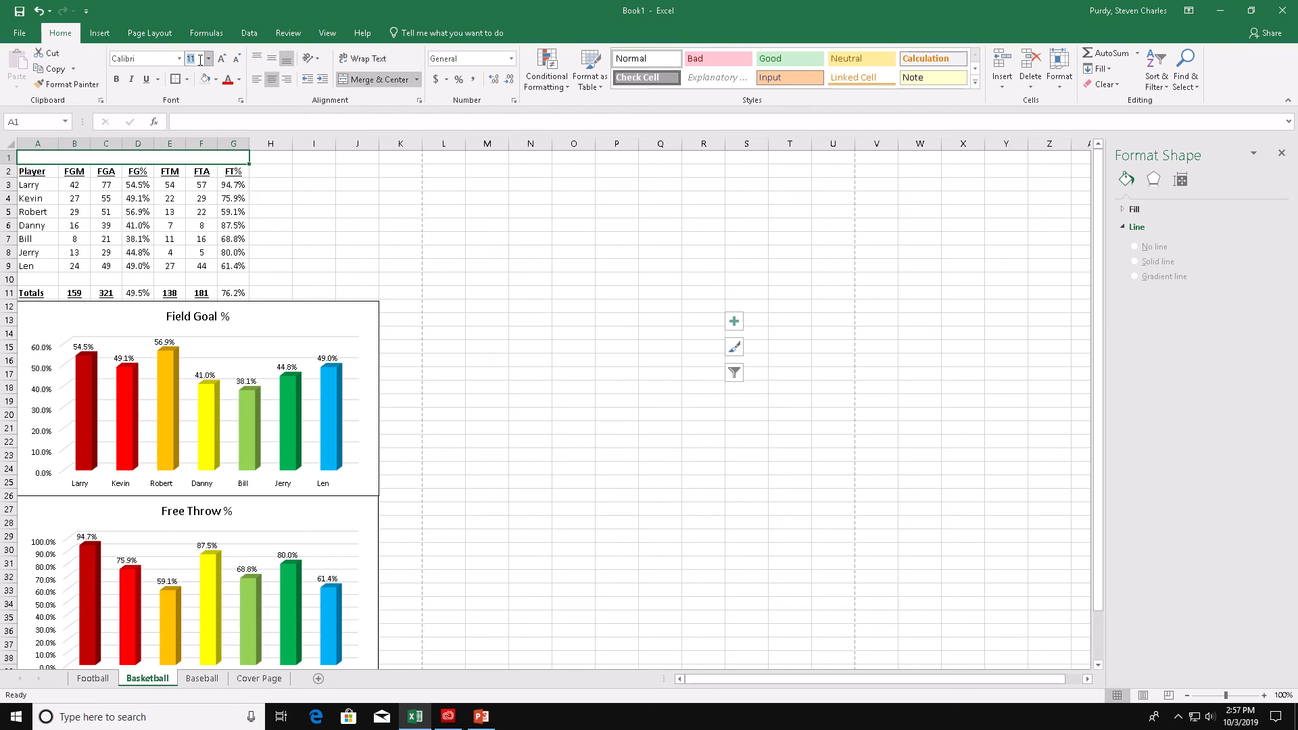
type("18")
key("Return")
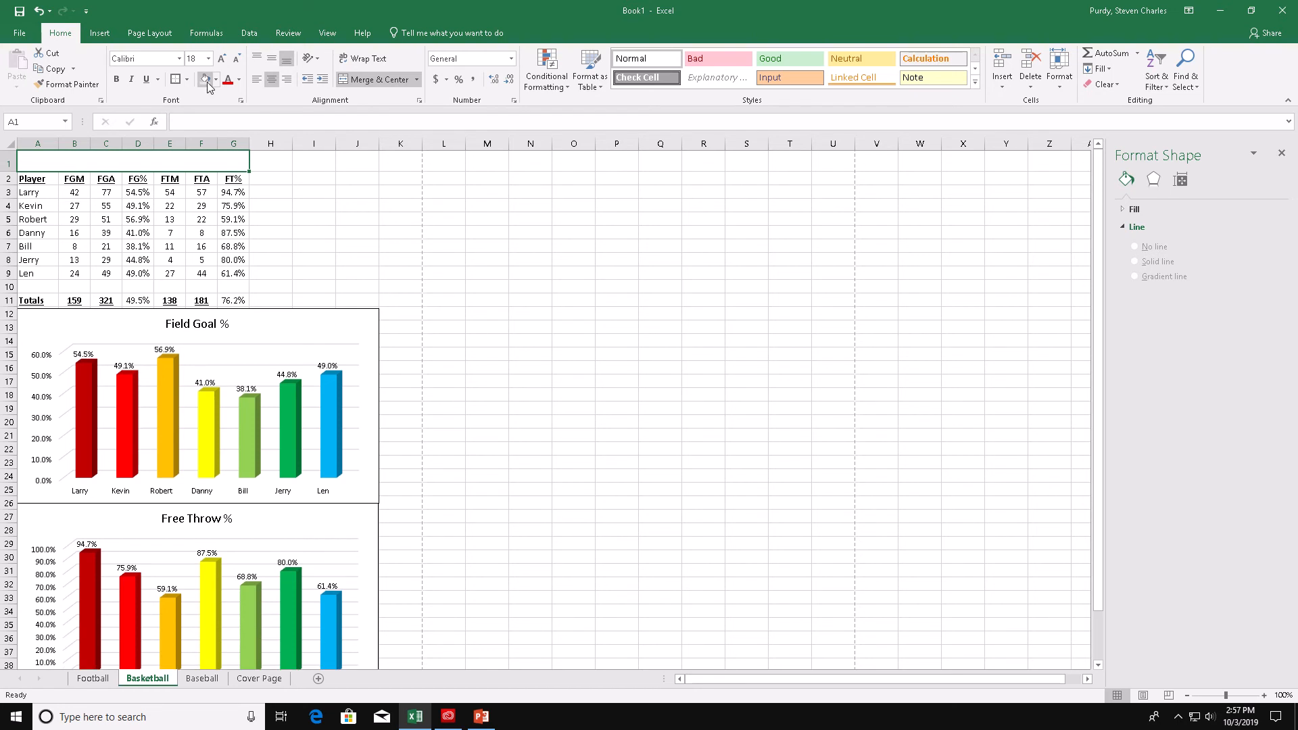
- Apply the fill color and a thick outside border to the merged title cell
left_click(206, 81)
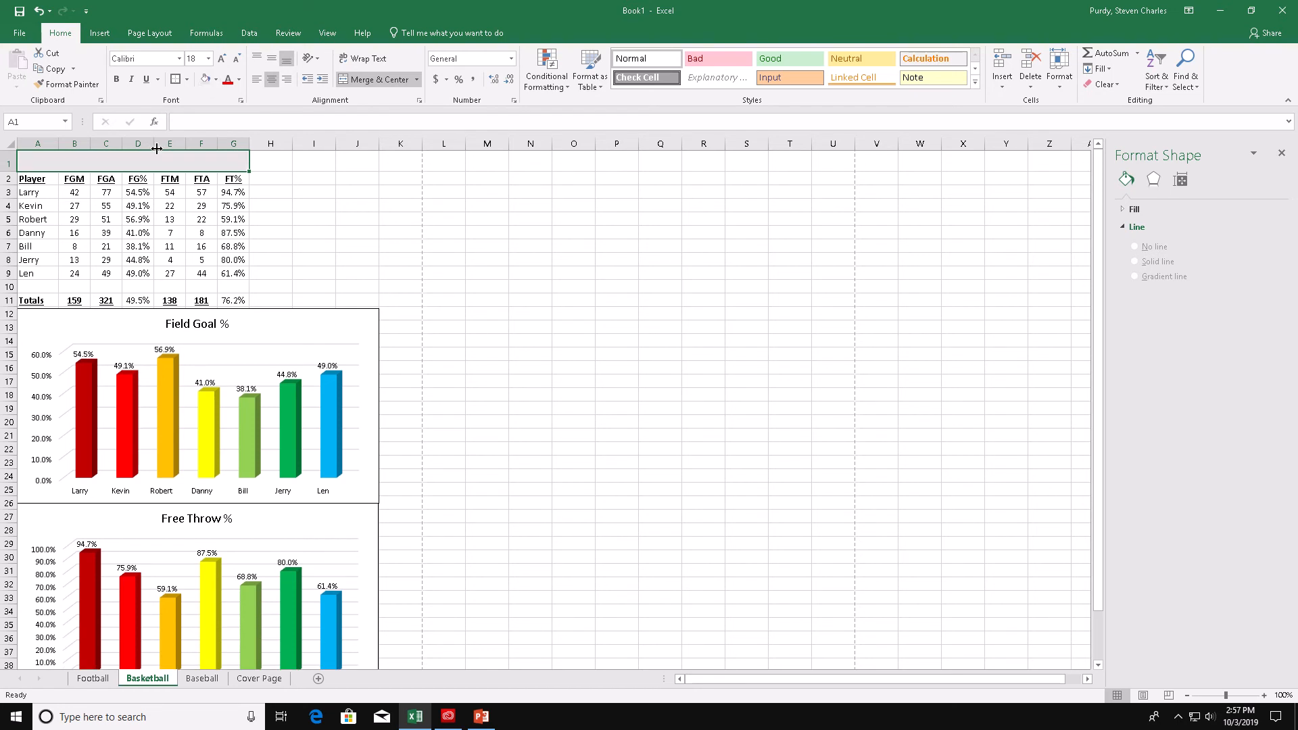
left_click(188, 79)
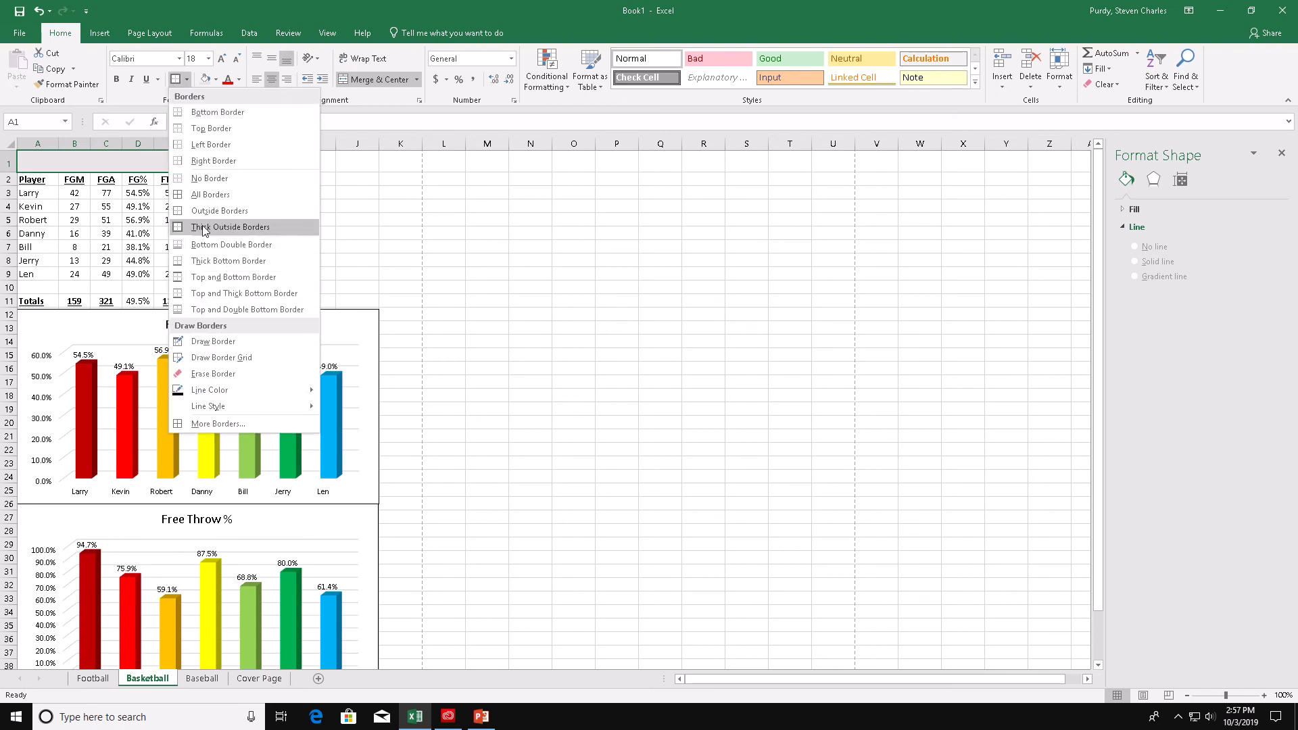
left_click(230, 222)
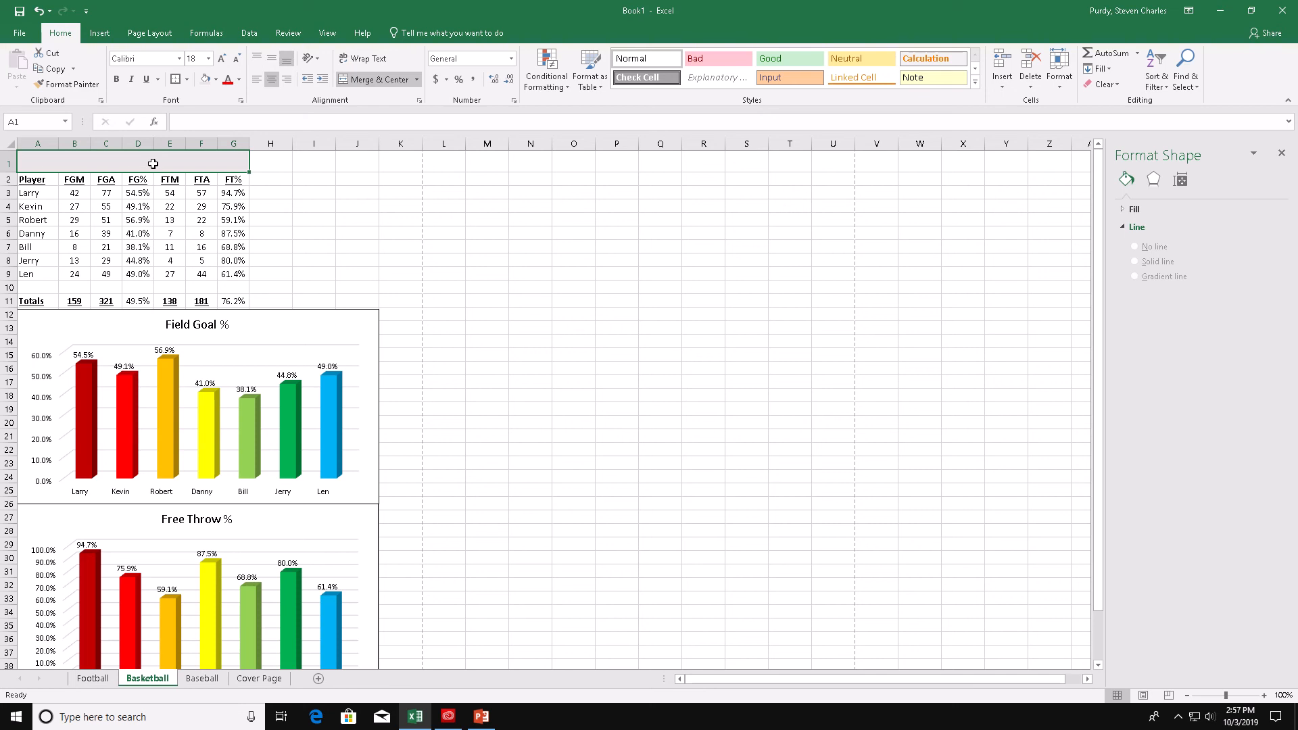
- Enter Basketball as the title in the merged cell
type("Basketball")
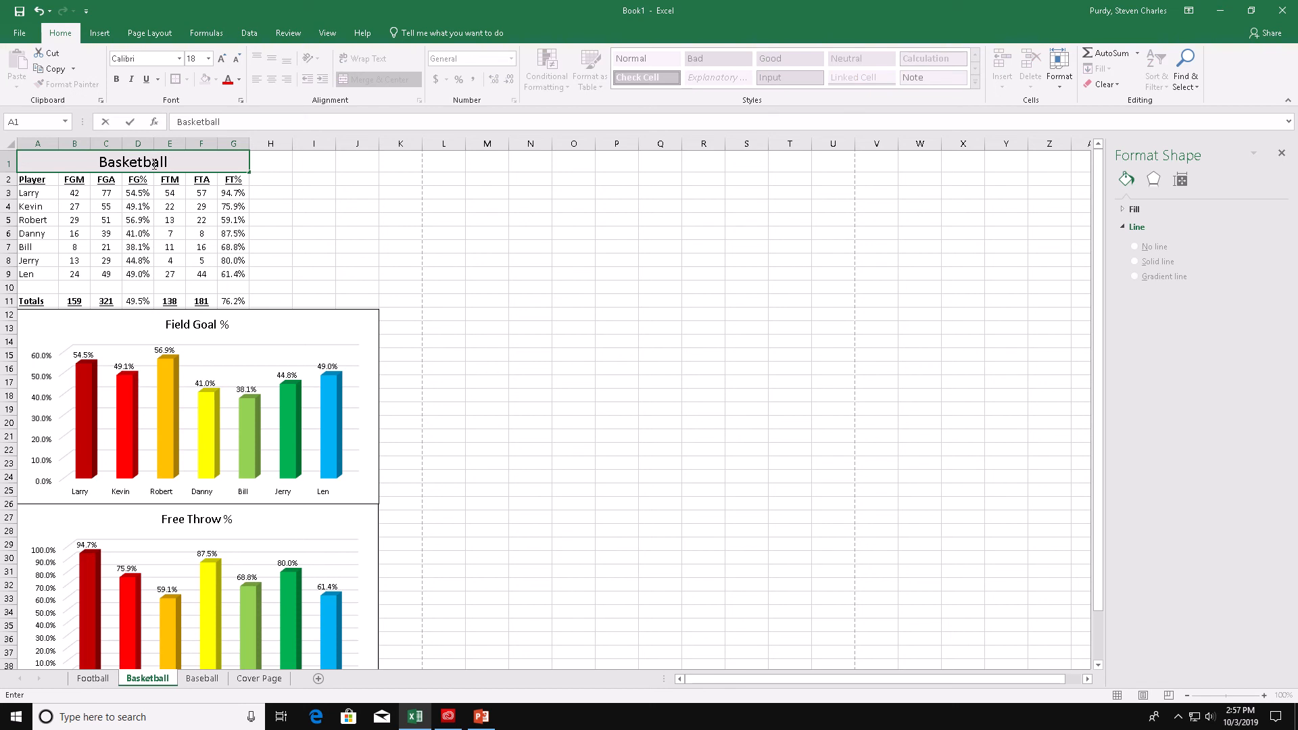
left_click(301, 207)
- Open the page header and footer view to inspect the footer sections, then return to Normal view
left_click(99, 36)
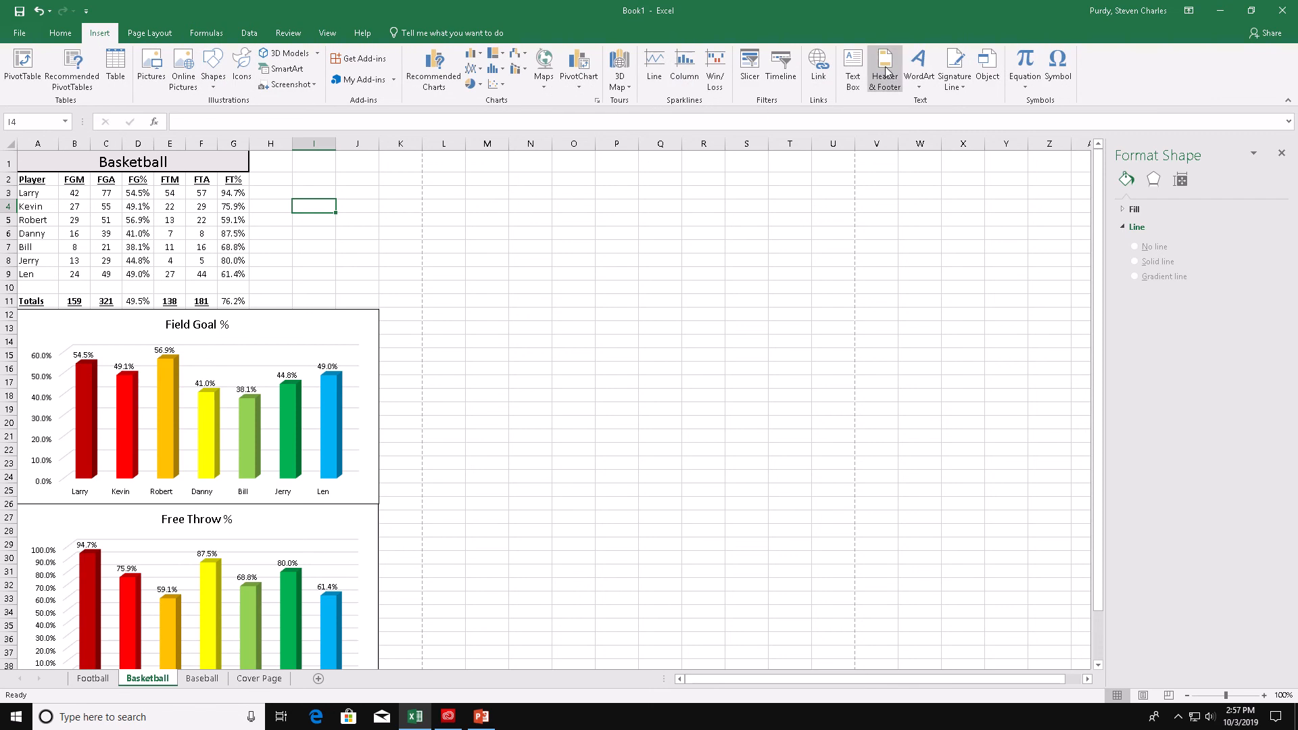
left_click(885, 66)
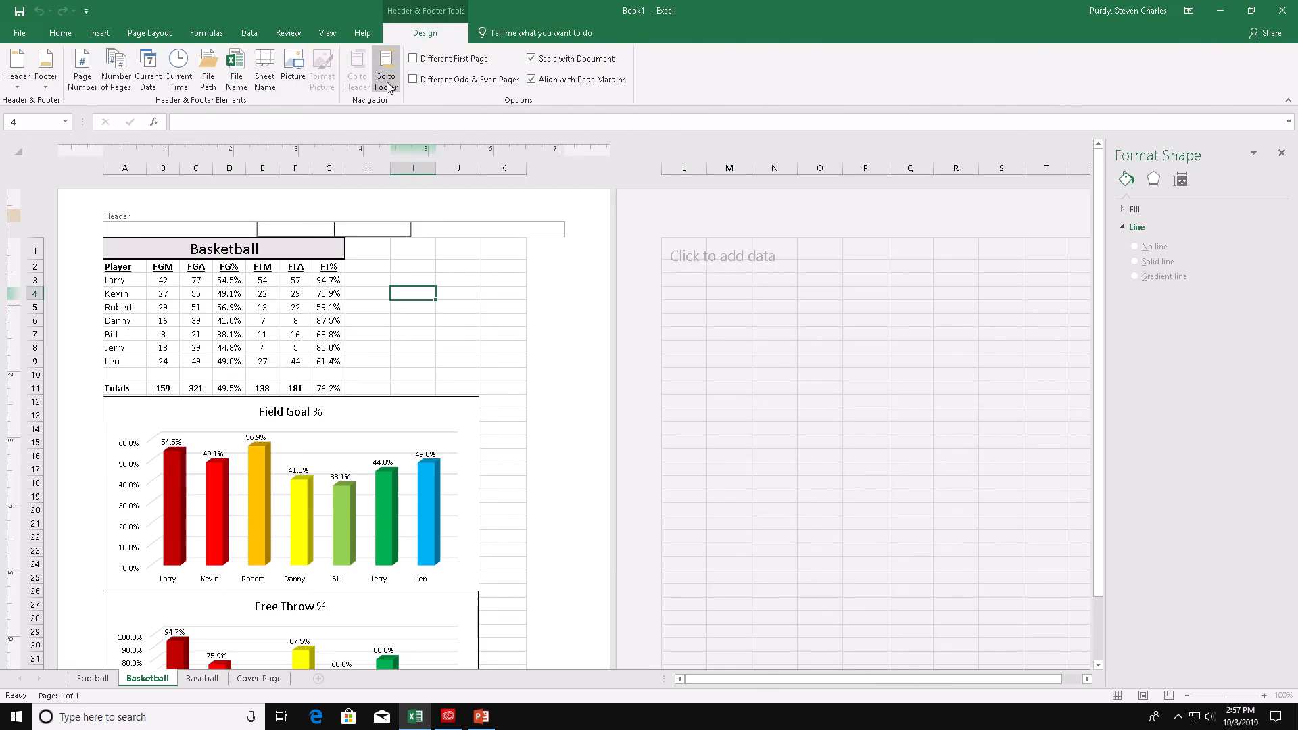
left_click(386, 67)
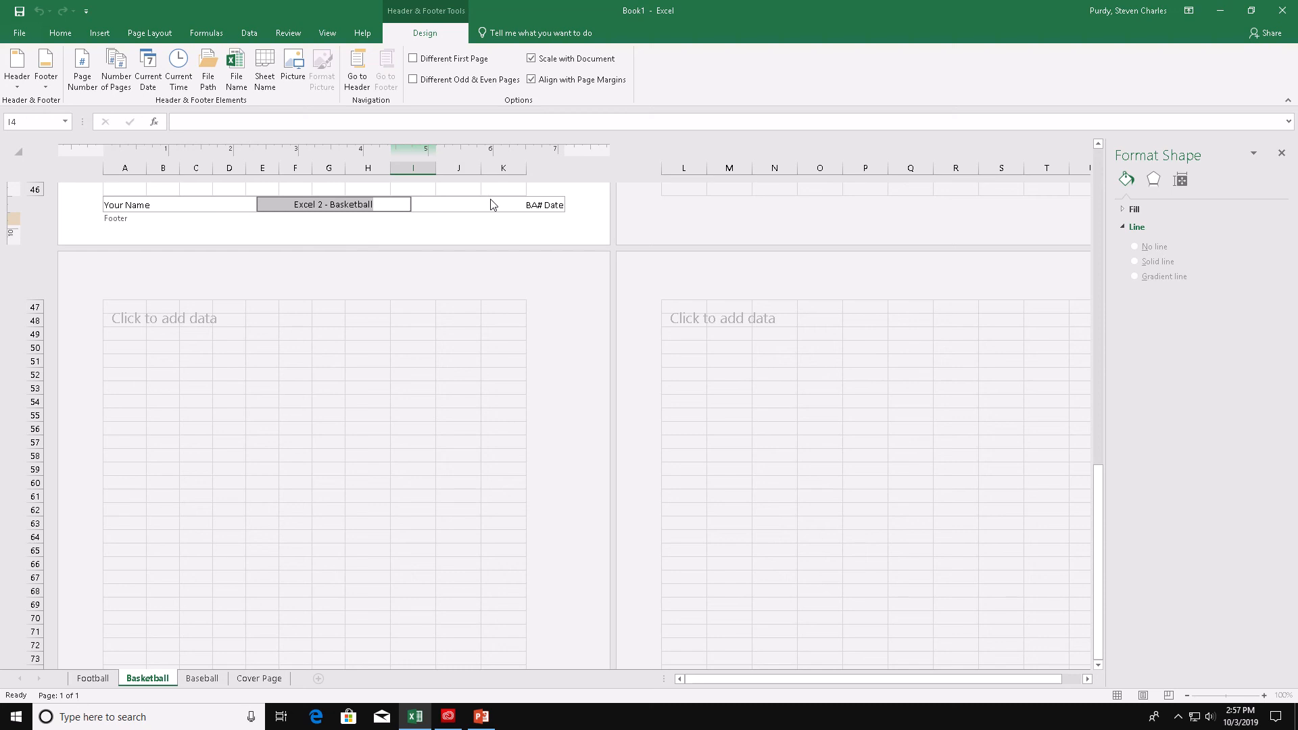
left_click(531, 205)
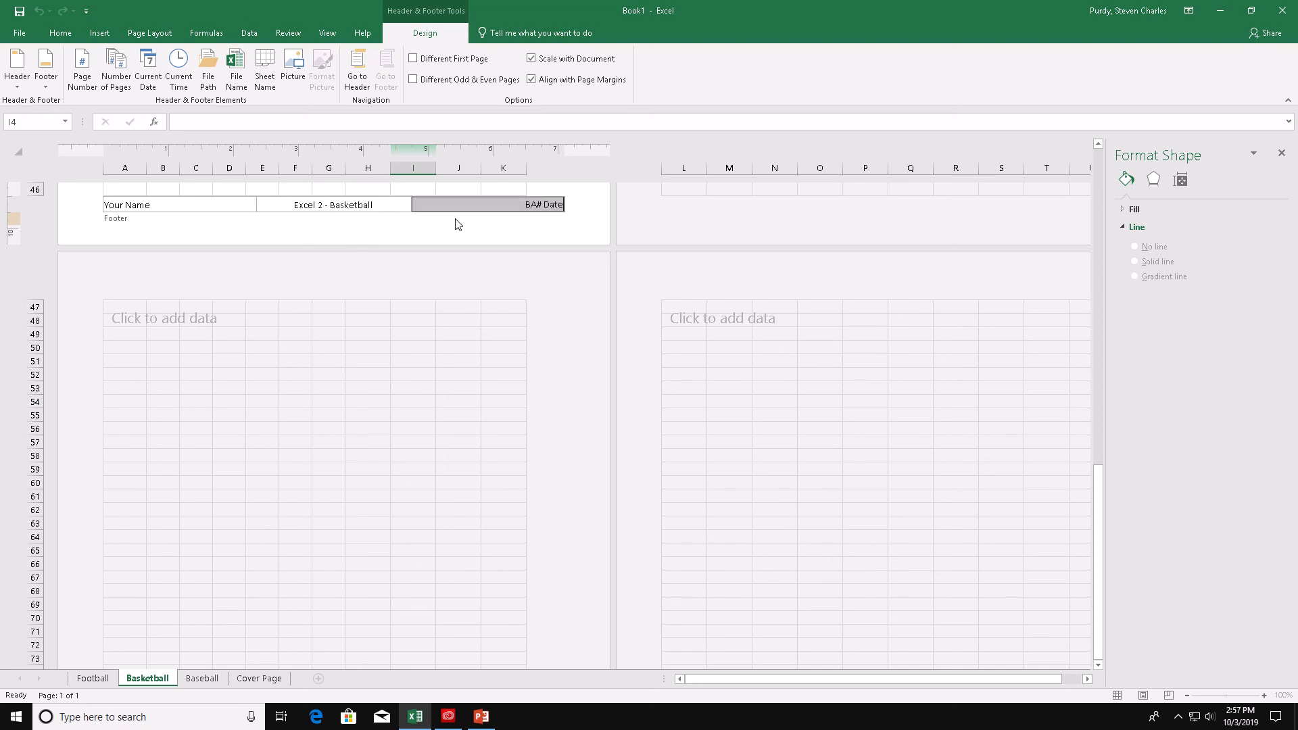
left_click(393, 187)
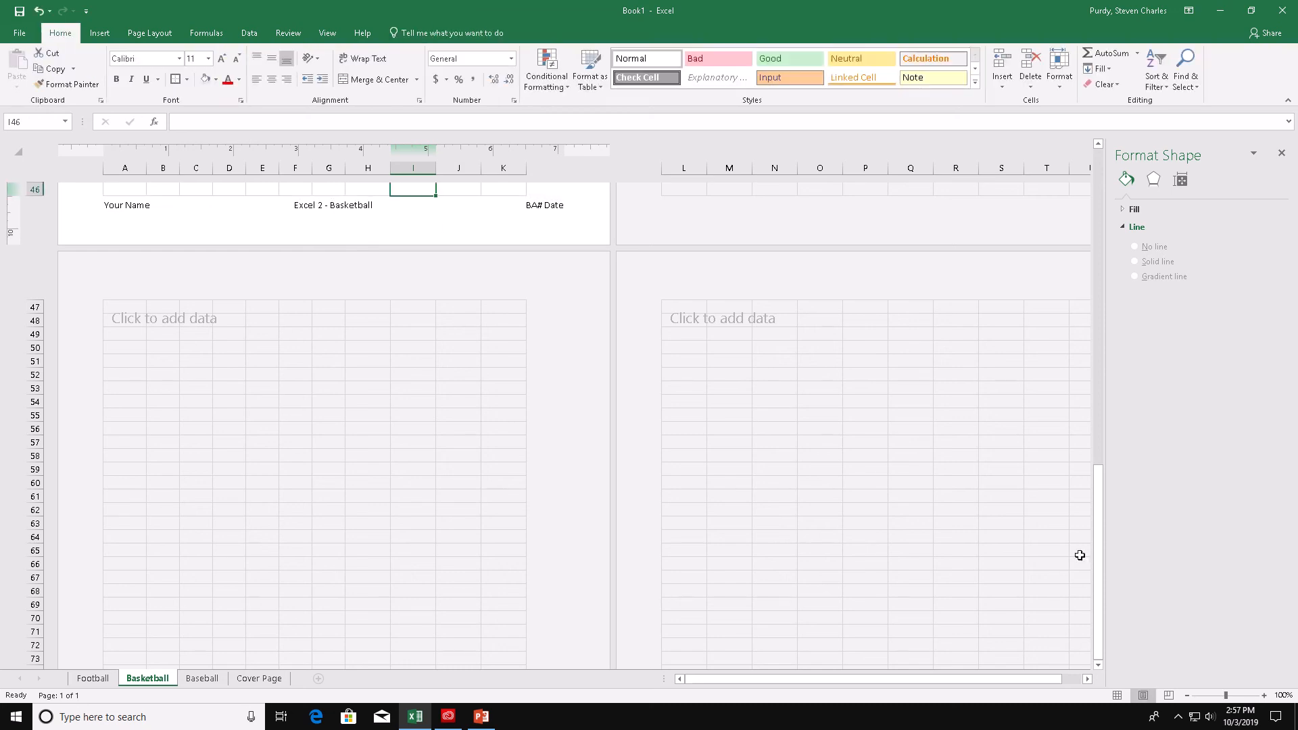
left_click(1117, 695)
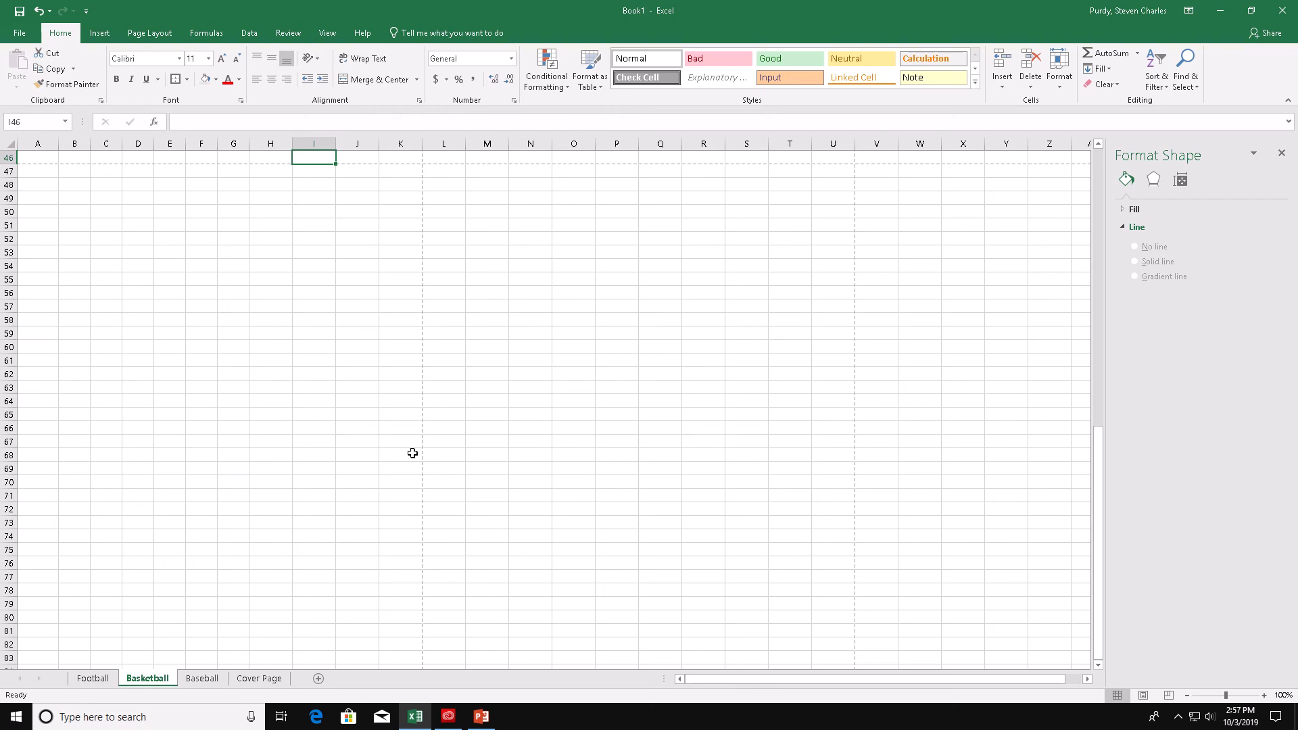
- Try sorting the player rows alphabetically, then undo the sort
scroll(411, 451, "up", 12)
left_click(273, 179)
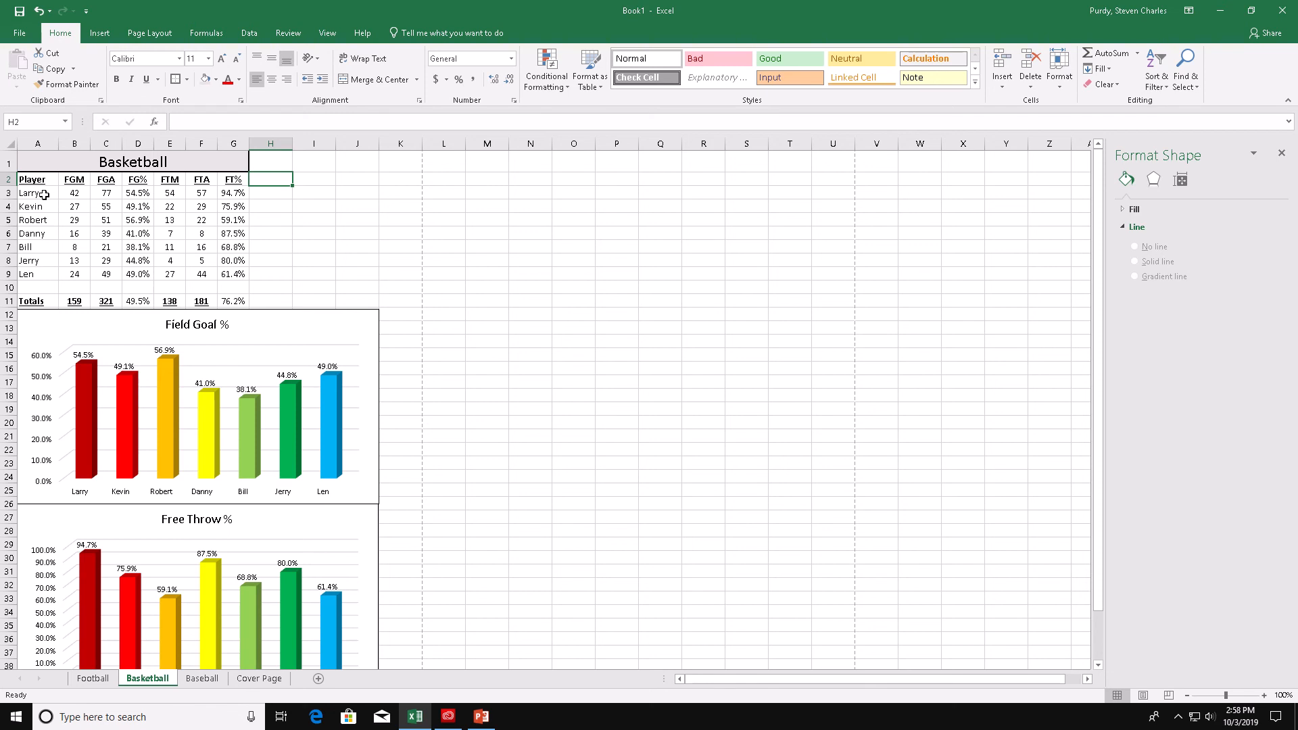
left_click_drag(44, 195, 240, 275)
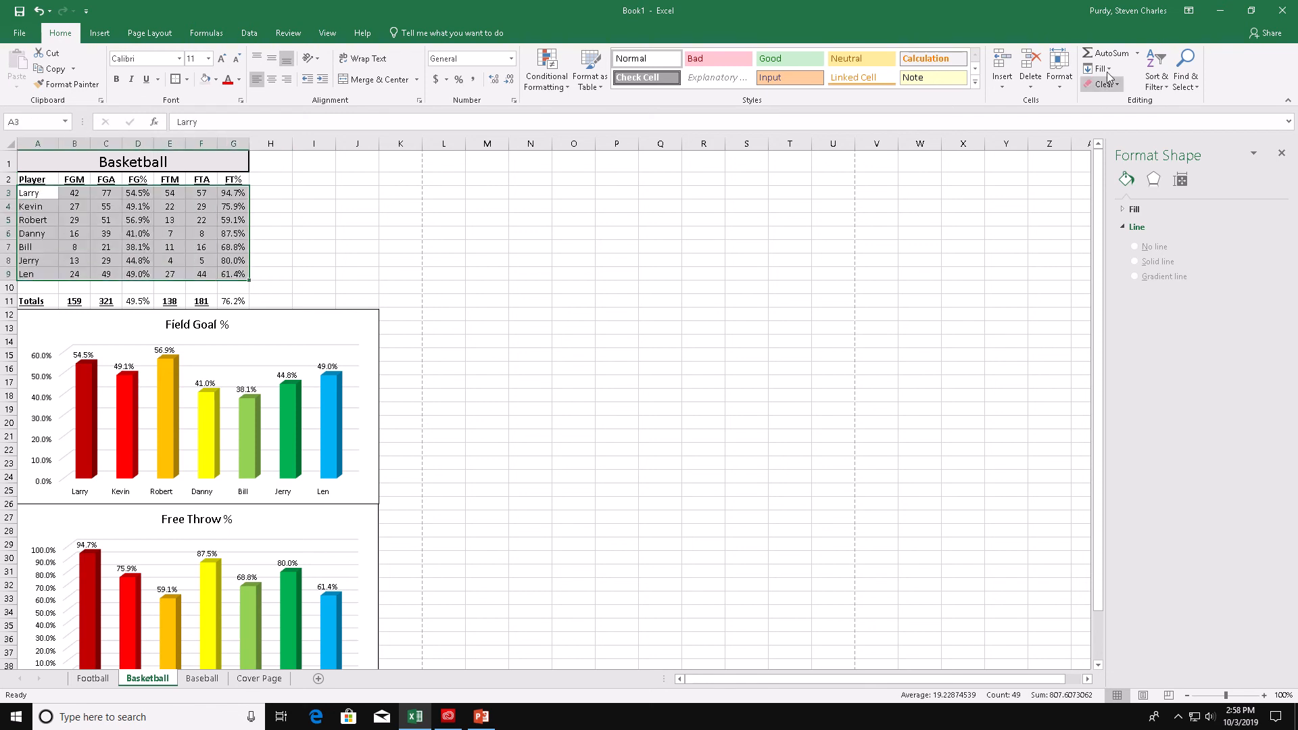
left_click(1157, 81)
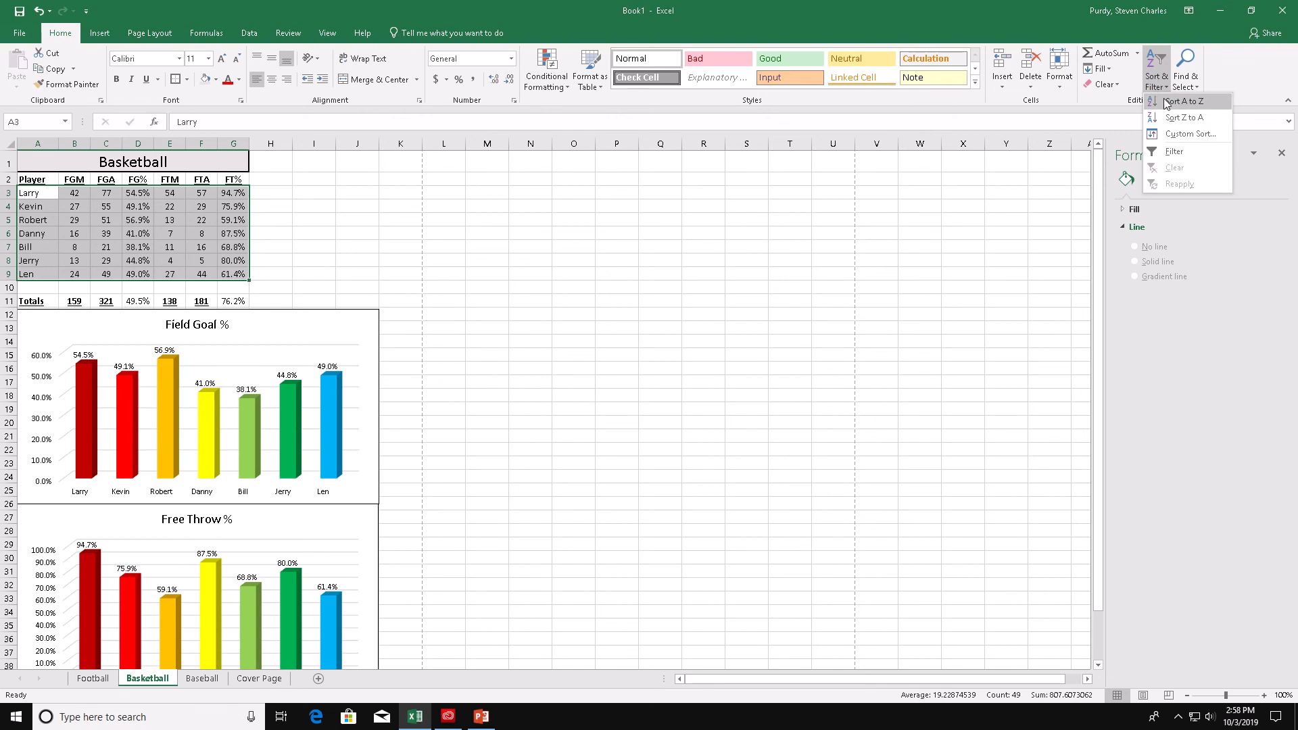
left_click(1165, 101)
left_click(284, 329)
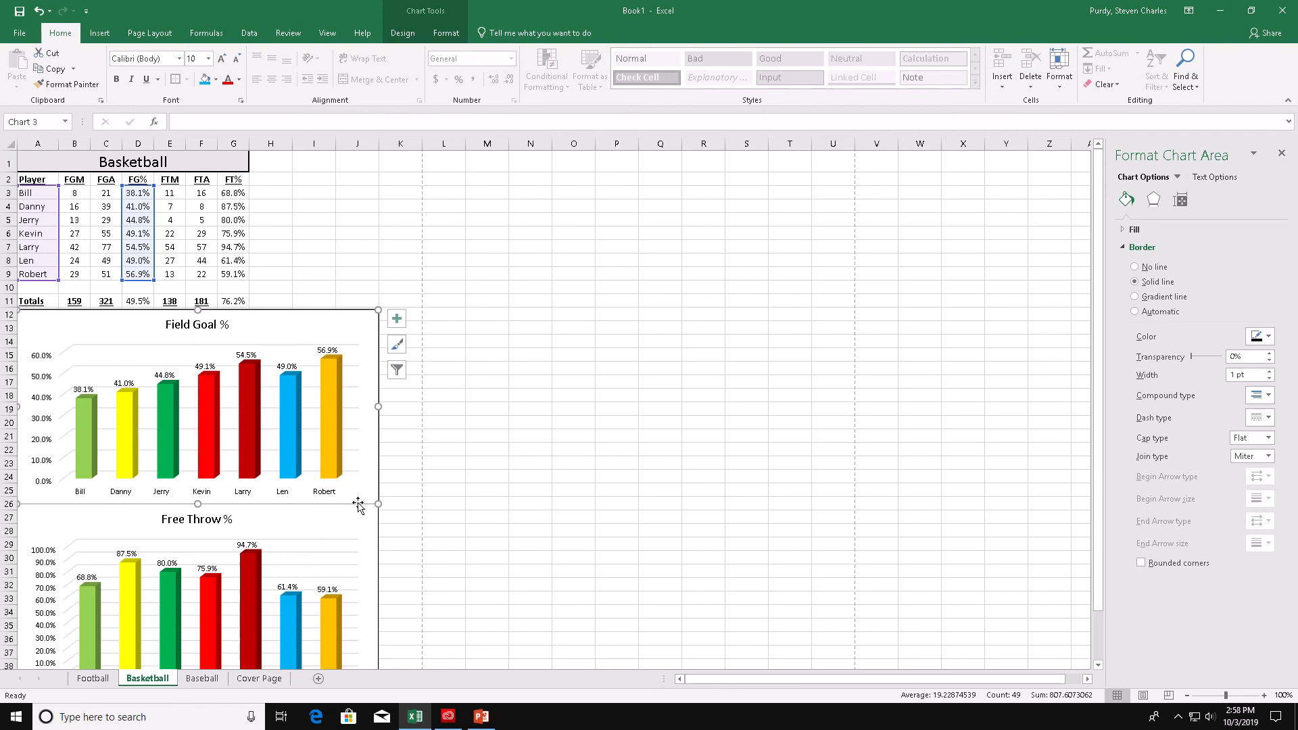
scroll(223, 378, "down", 5)
scroll(81, 270, "up", 5)
key("ctrl+z")
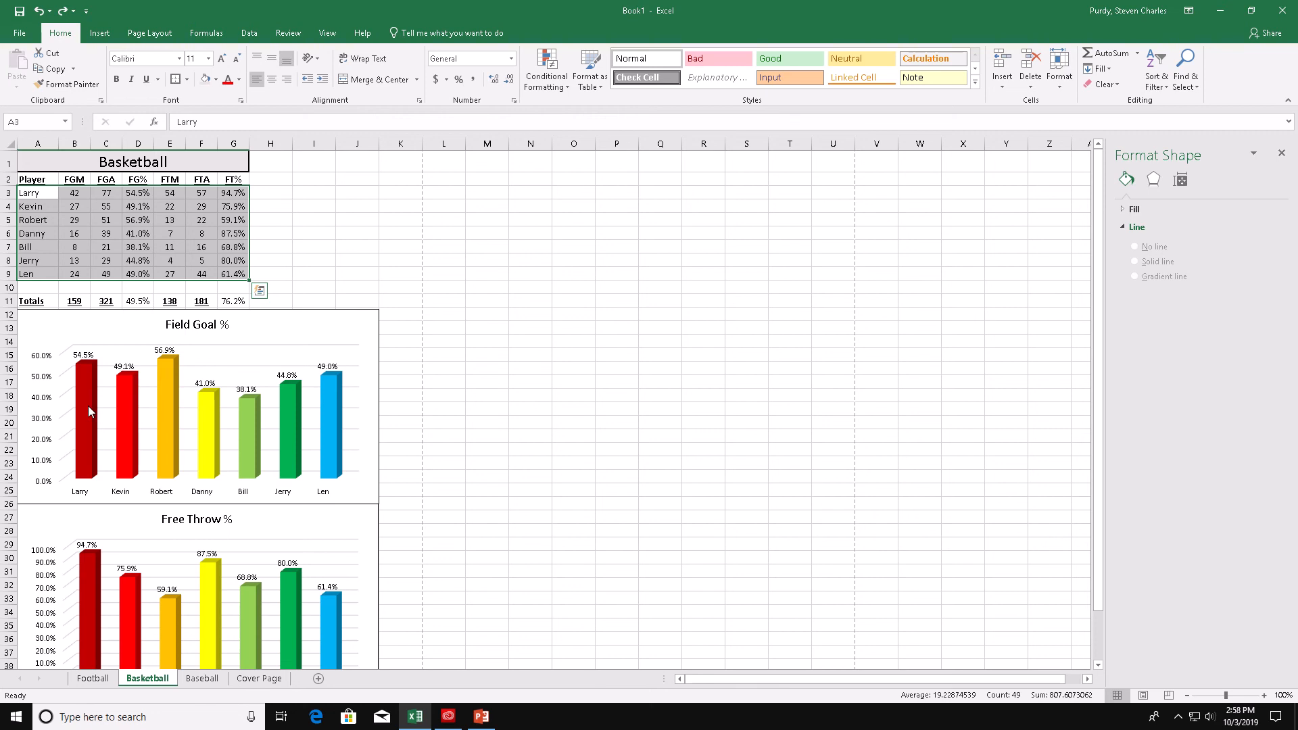
mouse_move(639, 12)
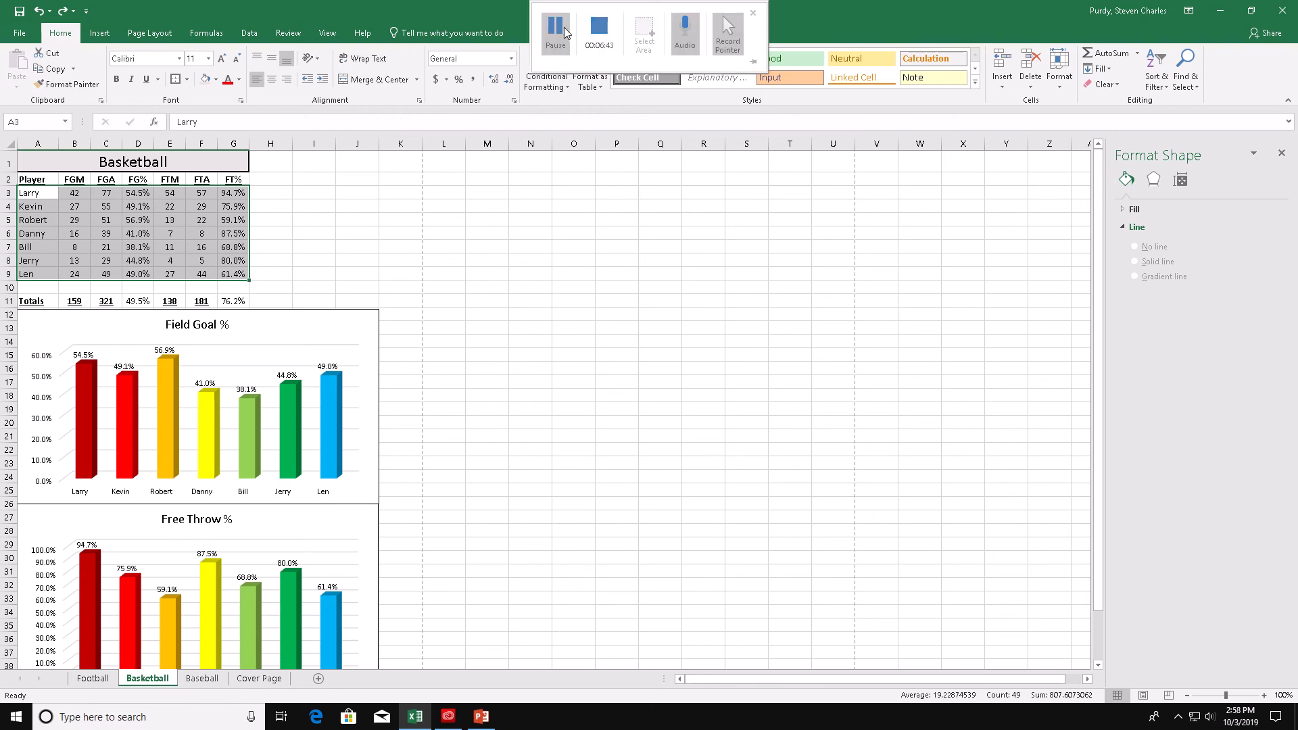